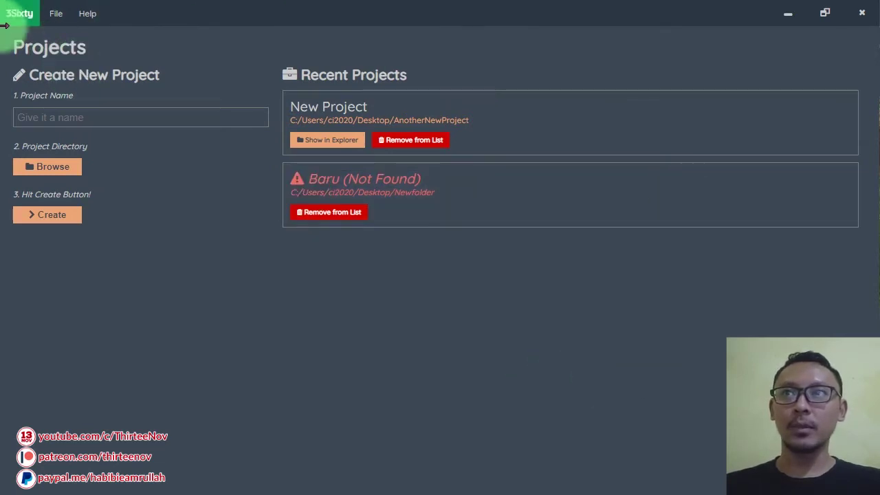
Step: View the program's version and credits information, and close it again
{"action": "left_click", "coordinate": [85, 14]}
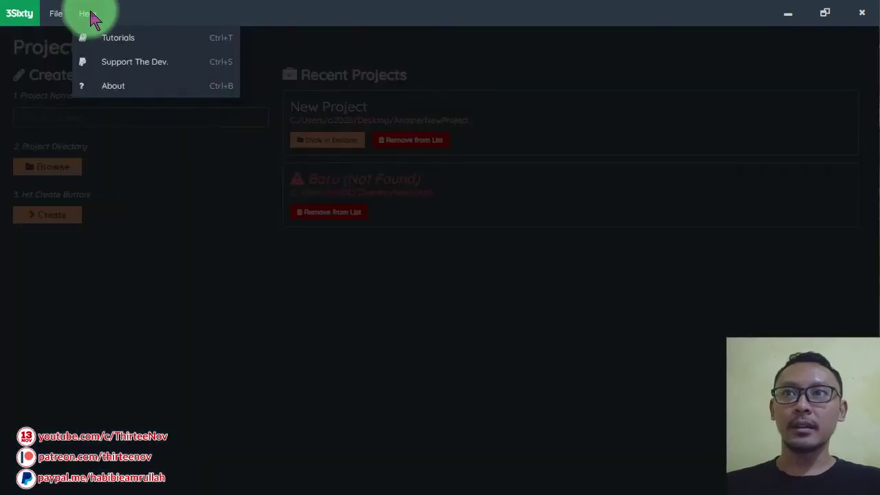
{"action": "left_click", "coordinate": [114, 90]}
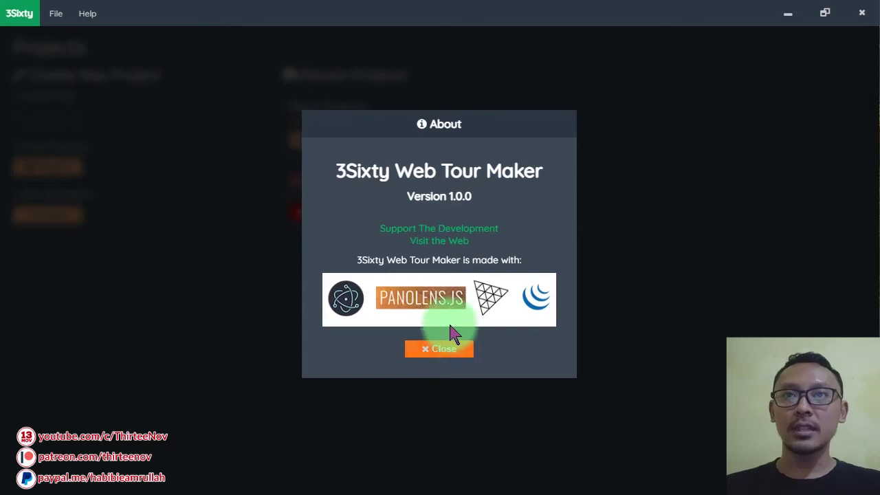
{"action": "left_click", "coordinate": [437, 351]}
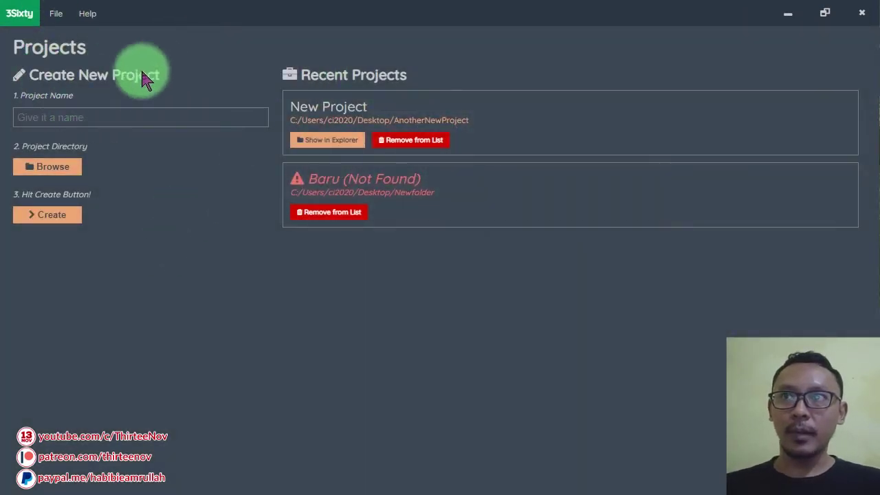
Step: Create a new project named "My Another Virtual tour" in the folder C:\xampp\htdocs\ThirteeNov\myvirtualtour
{"action": "left_click", "coordinate": [126, 119]}
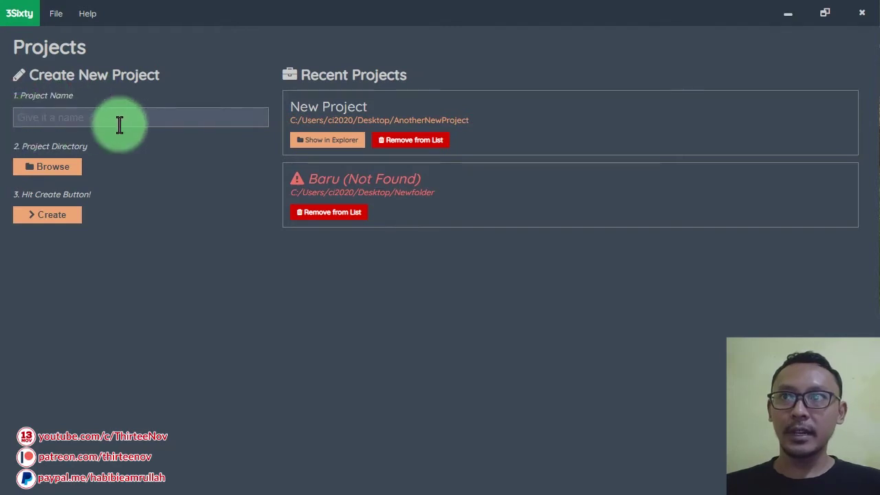
{"action": "type", "text": "My Another Virtual tour"}
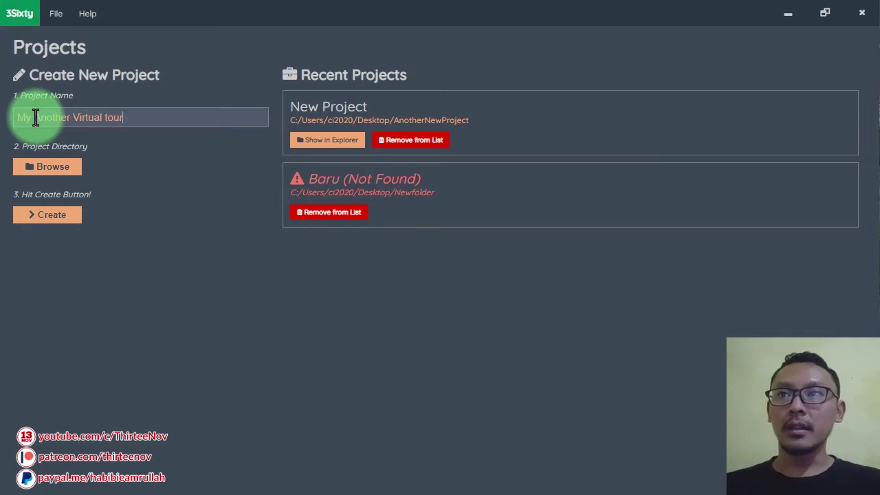
{"action": "left_click", "coordinate": [47, 180]}
{"action": "left_click", "coordinate": [503, 295]}
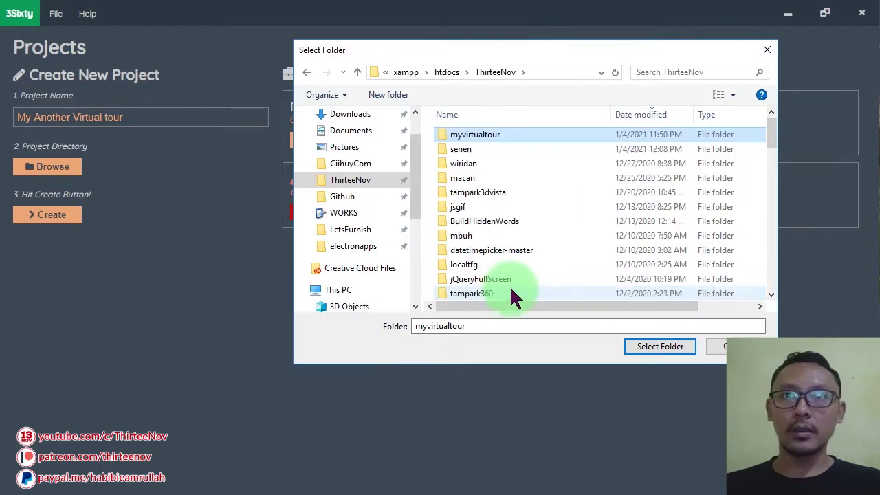
{"action": "double_click", "coordinate": [475, 137]}
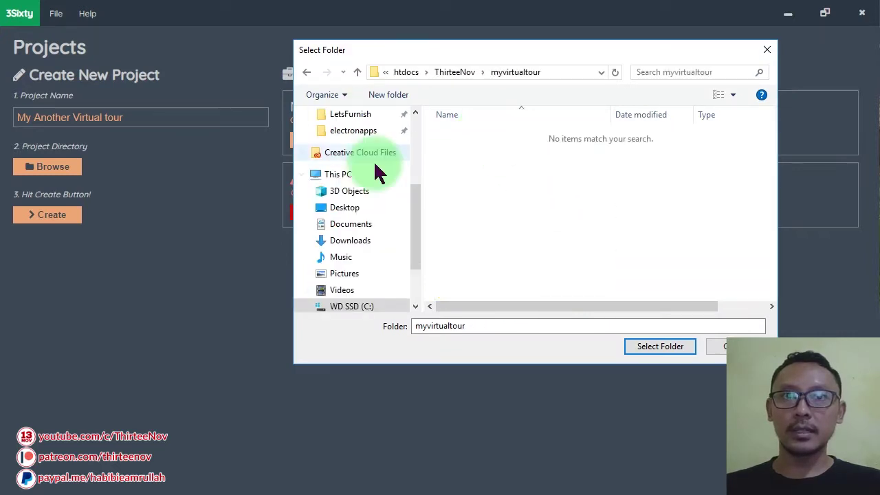
{"action": "left_click", "coordinate": [651, 346]}
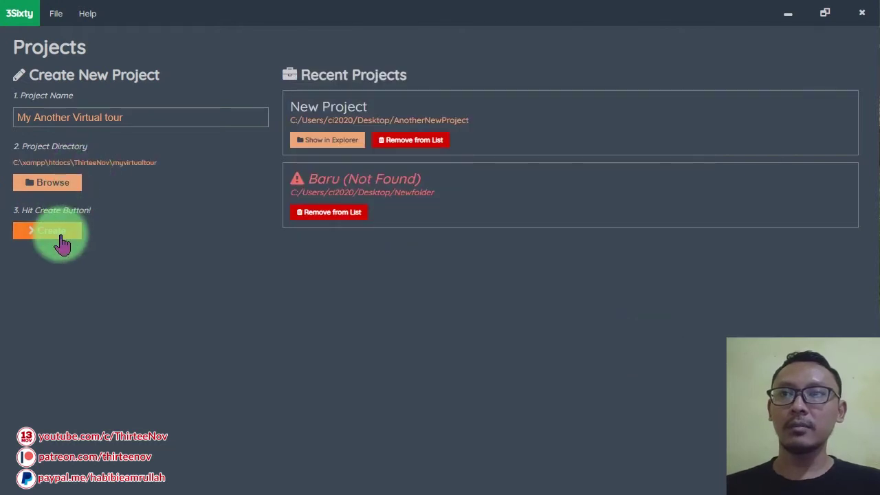
{"action": "left_click", "coordinate": [61, 238]}
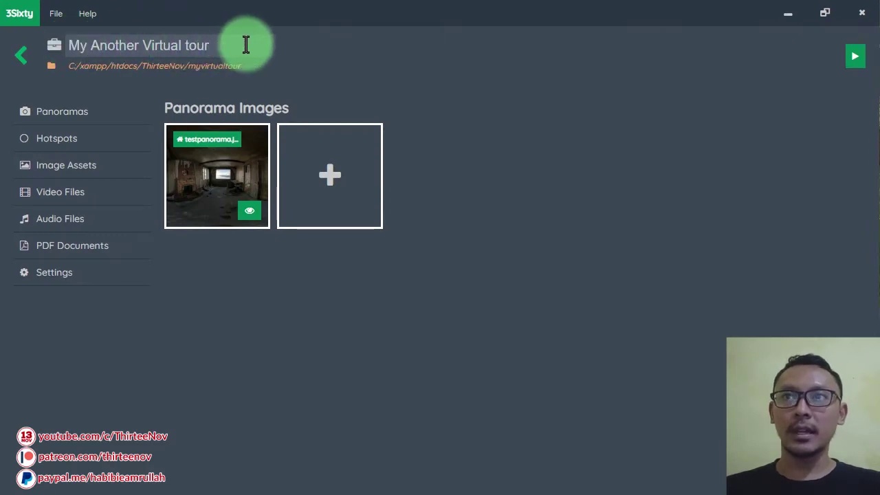
Step: Rename the project as "Just Another Project"
{"action": "left_click_drag", "start_coordinate": [251, 44], "coordinate": [61, 45]}
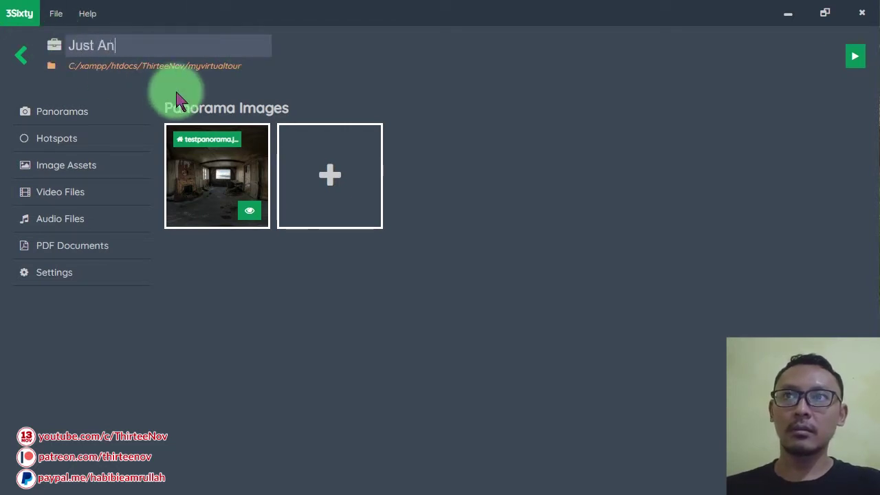
{"action": "key", "text": "Return"}
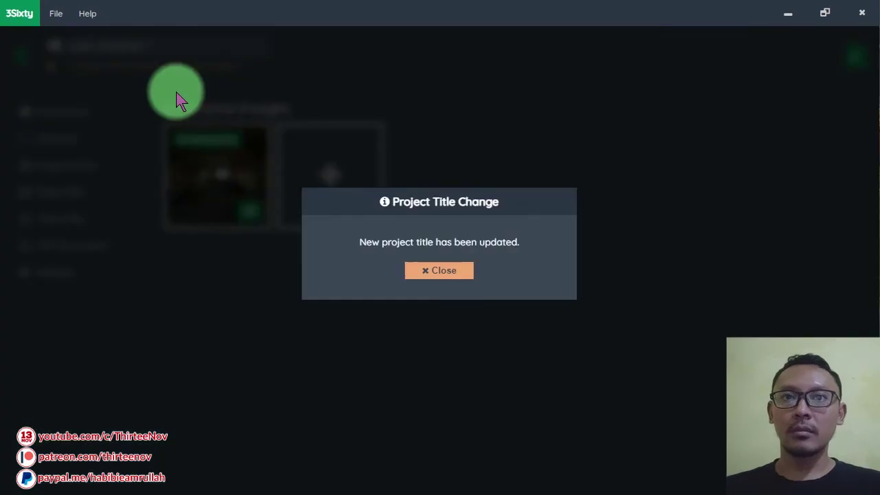
{"action": "left_click", "coordinate": [445, 272]}
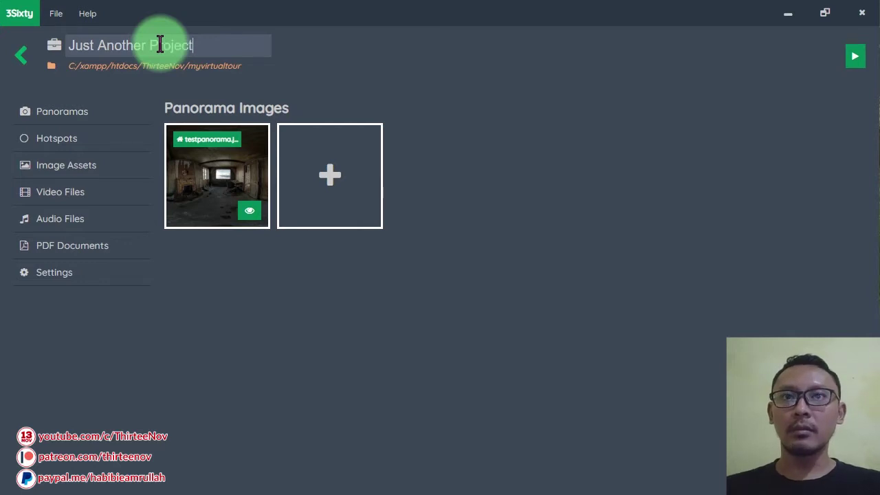
{"action": "key", "text": "Return"}
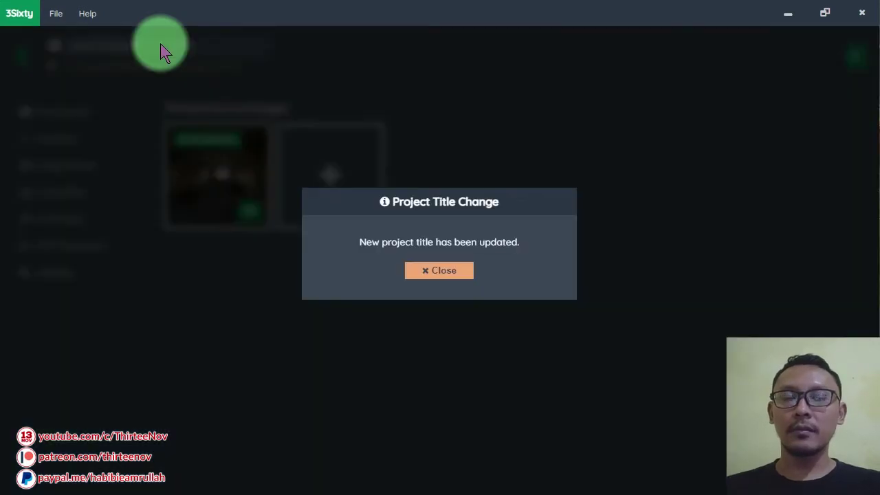
{"action": "left_click", "coordinate": [451, 272]}
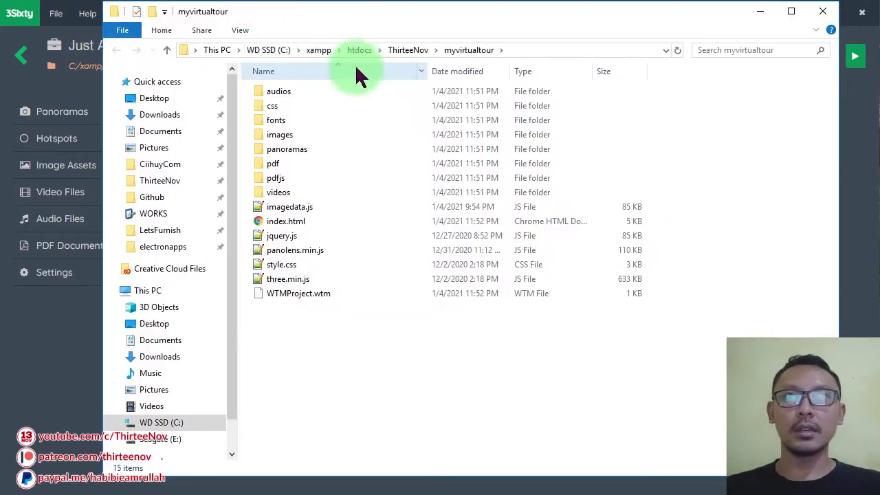
Step: Examine the files and folders generated in the myvirtualtour project folder, and return to the project's panorama images
{"action": "left_click_drag", "start_coordinate": [429, 374], "coordinate": [285, 13]}
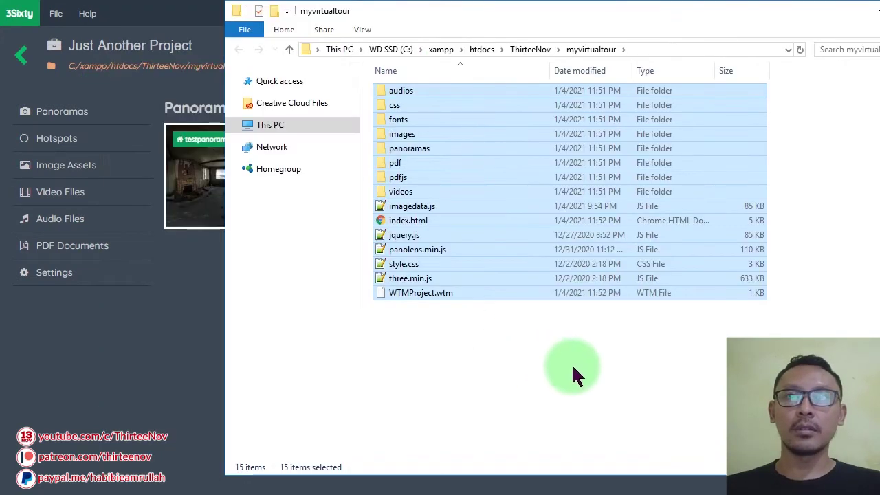
{"action": "left_click_drag", "start_coordinate": [576, 375], "coordinate": [325, 4]}
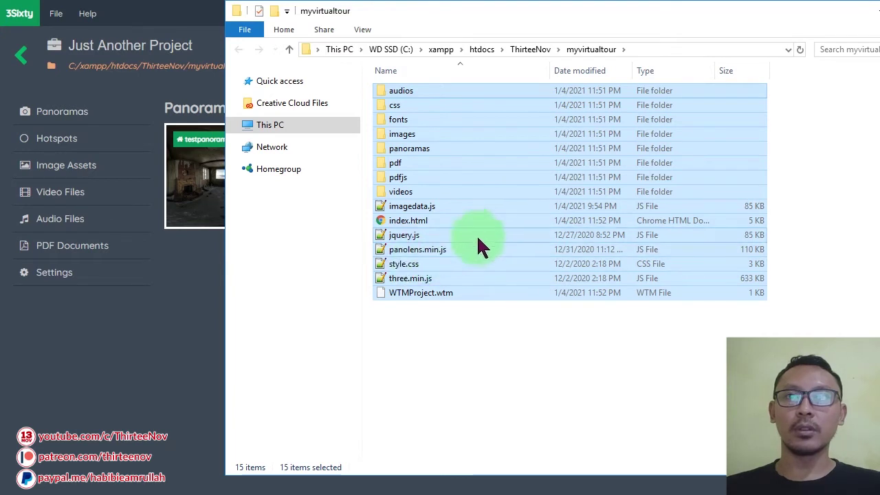
{"action": "left_click", "coordinate": [92, 114]}
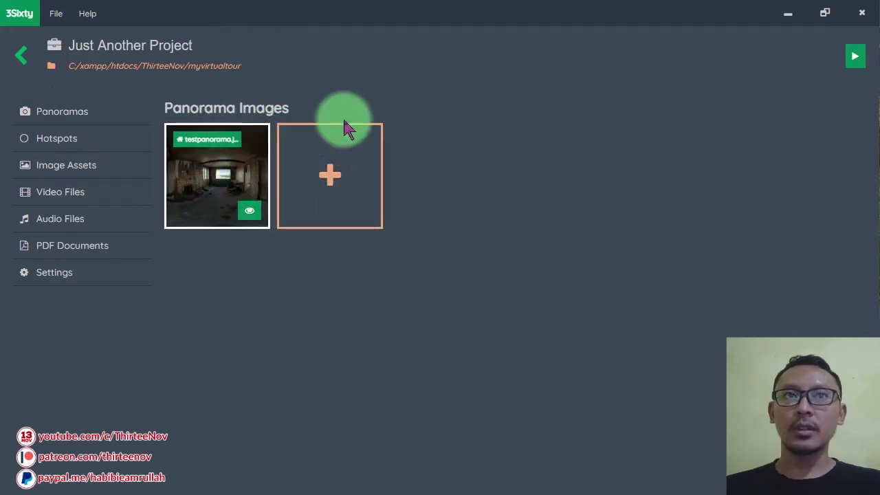
Step: Preview the virtual tour, look around its default test panorama, and close the preview
{"action": "left_click", "coordinate": [855, 58]}
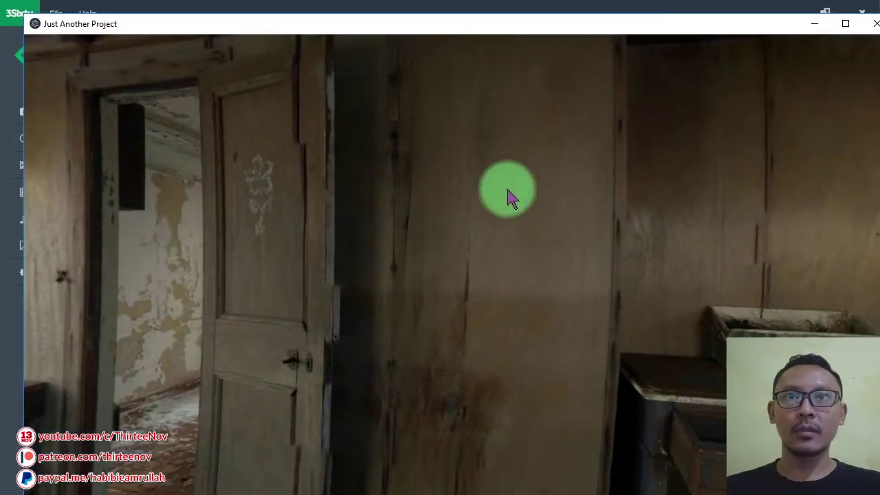
{"action": "left_click_drag", "start_coordinate": [506, 192], "coordinate": [639, 231]}
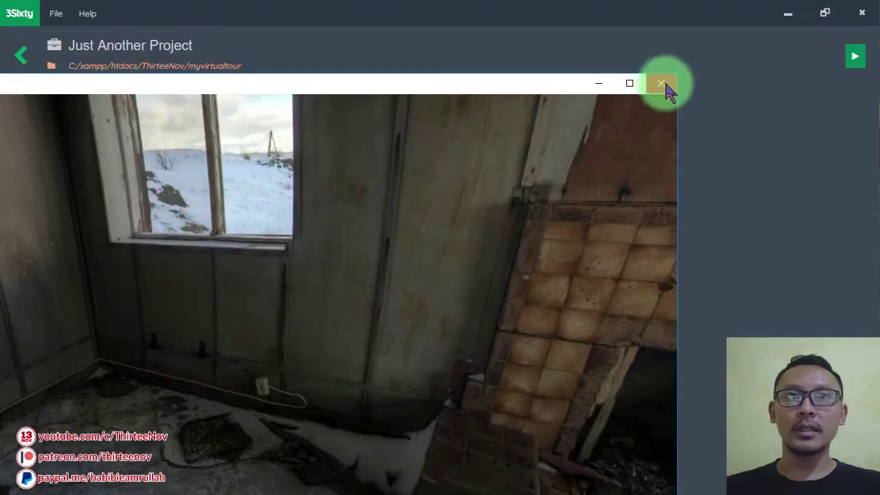
{"action": "left_click", "coordinate": [662, 84]}
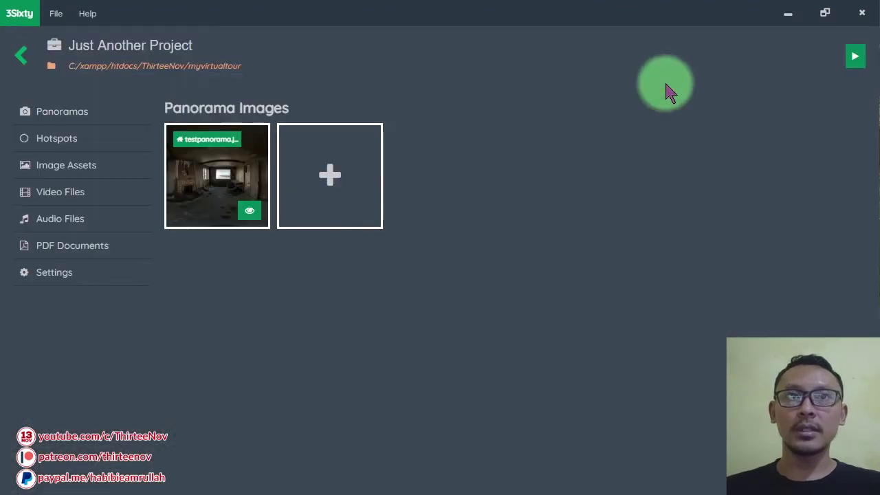
Step: Add cabin.jpg from the "some files" folder on the Desktop as a panorama and make it the home panorama
{"action": "left_click", "coordinate": [342, 176]}
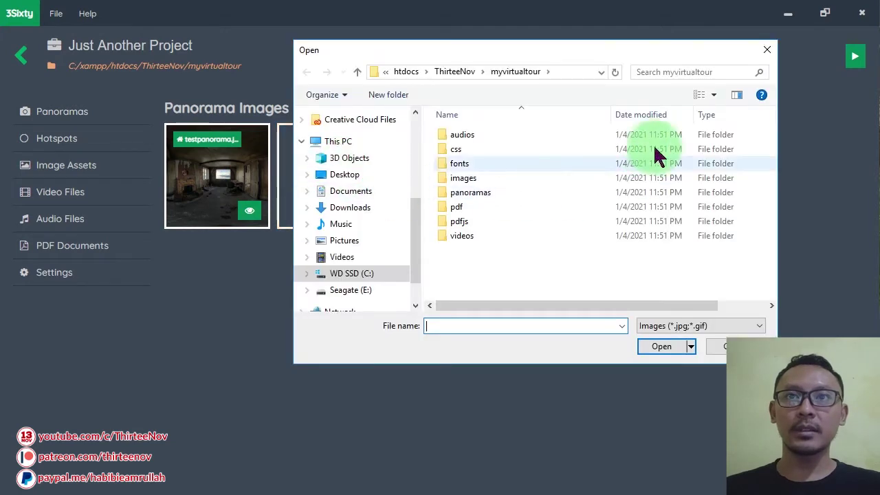
{"action": "left_click", "coordinate": [552, 134]}
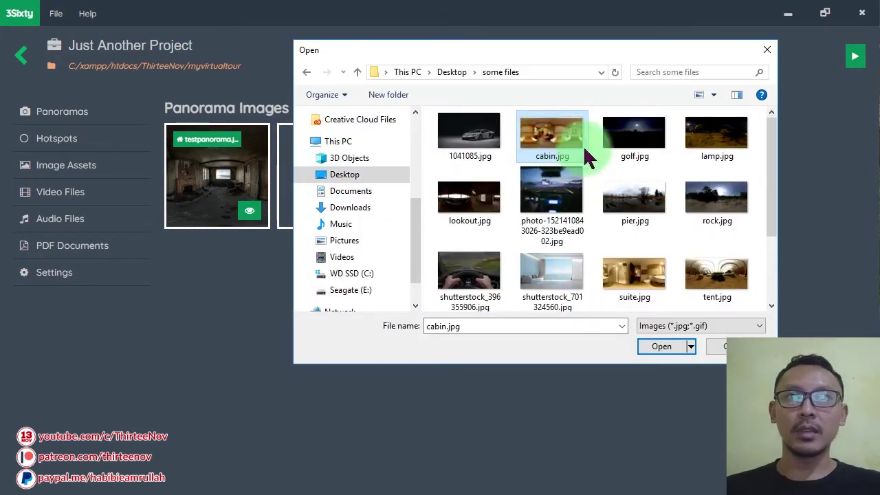
{"action": "left_click", "coordinate": [661, 347]}
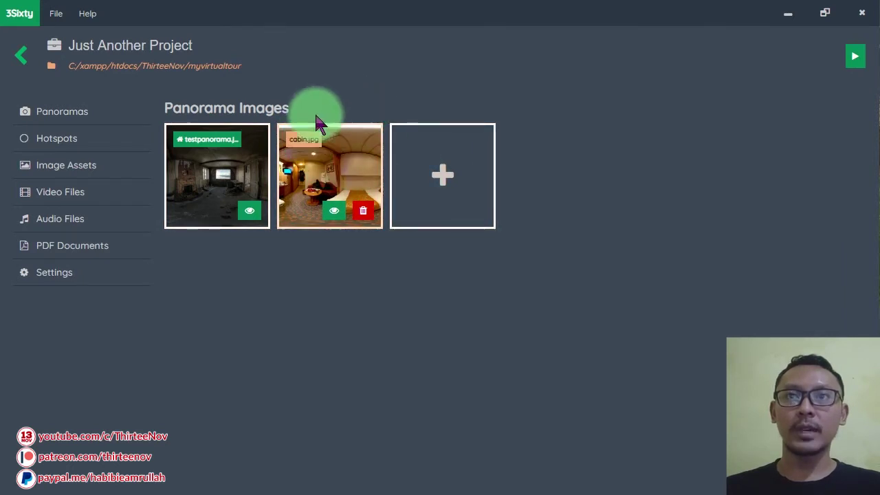
{"action": "left_click", "coordinate": [305, 144]}
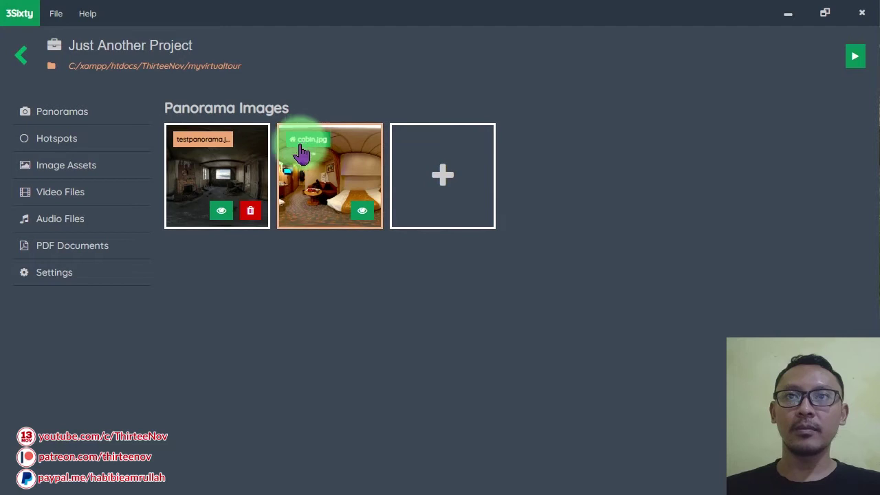
Step: Preview the tour with the cabin panorama as its start, look around the room, and close the preview
{"action": "left_click", "coordinate": [855, 60]}
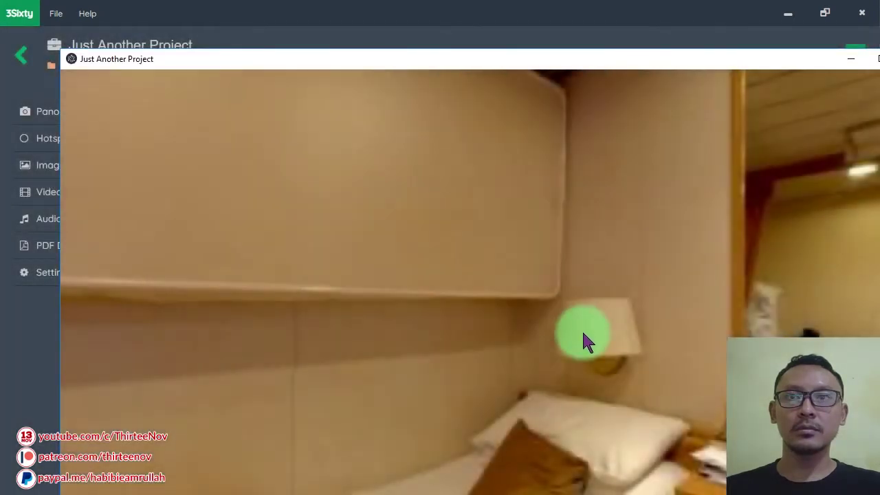
{"action": "left_click_drag", "start_coordinate": [581, 329], "coordinate": [546, 193]}
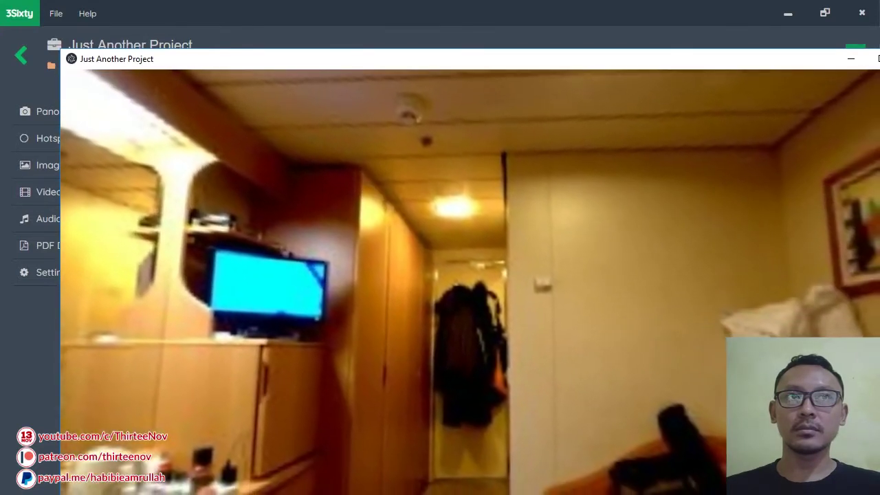
{"action": "key", "text": "alt+F4"}
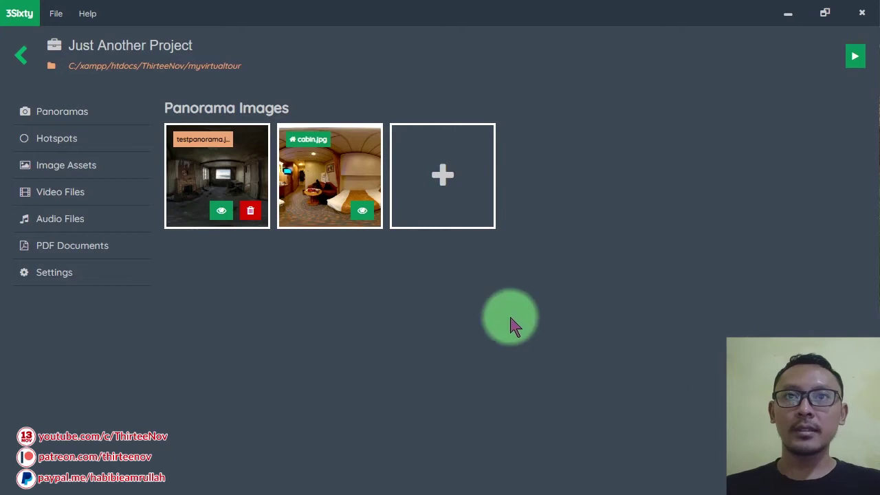
Step: Add tent.jpg from the "some files" folder as another panorama image
{"action": "left_click", "coordinate": [444, 180]}
{"action": "scroll", "coordinate": [632, 237], "scroll_direction": "down", "scroll_amount": 1}
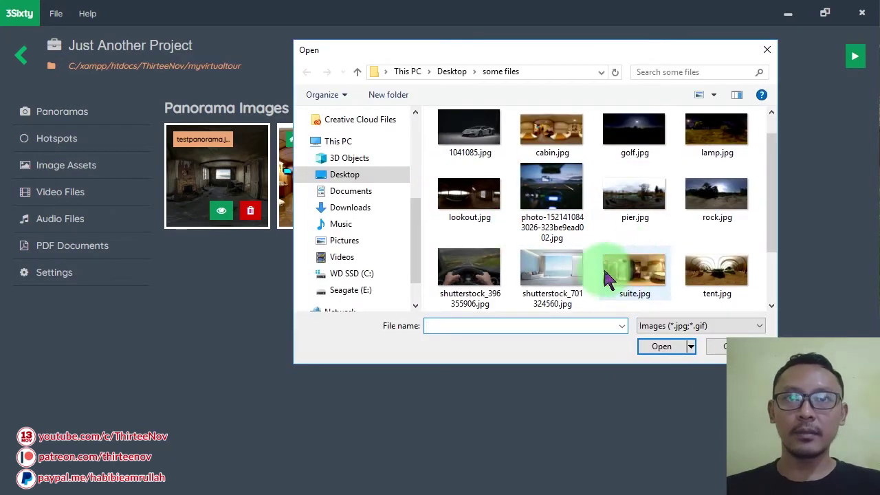
{"action": "scroll", "coordinate": [681, 272], "scroll_direction": "down", "scroll_amount": 1}
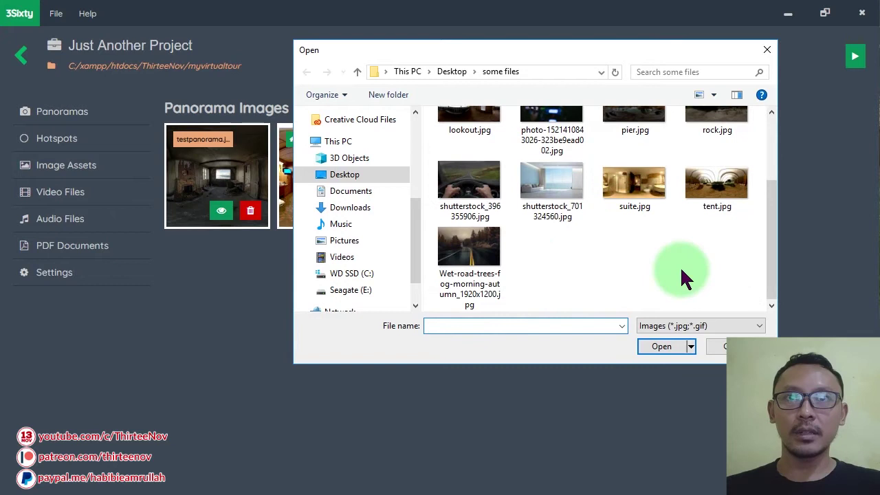
{"action": "left_click", "coordinate": [718, 192]}
{"action": "left_click", "coordinate": [664, 347]}
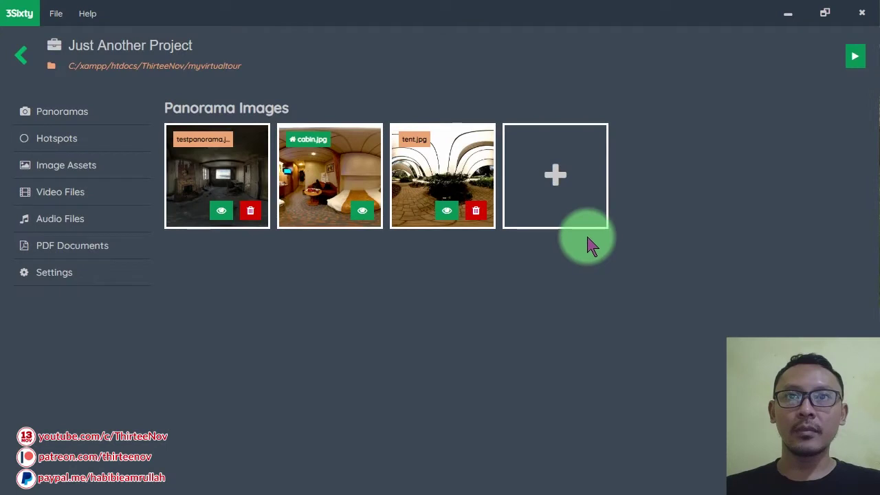
Step: View the tent.jpg panorama enlarged, and set it as the tour's home panorama
{"action": "left_click", "coordinate": [448, 217]}
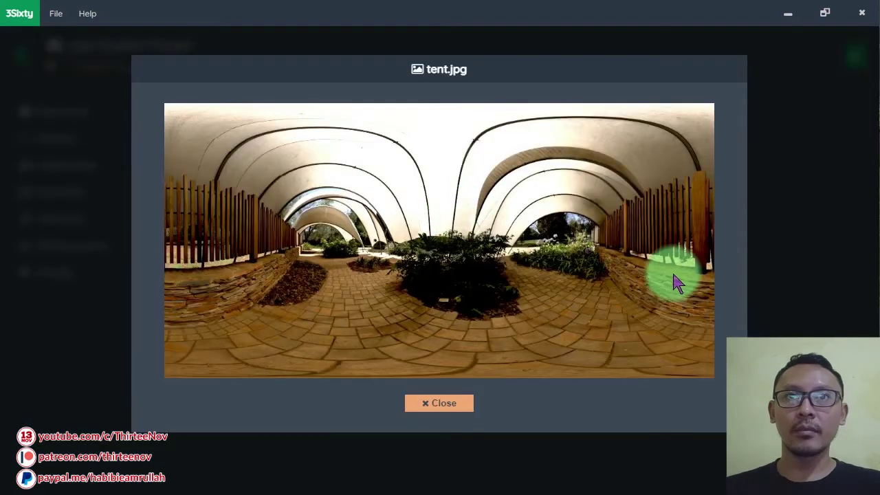
{"action": "left_click", "coordinate": [454, 404]}
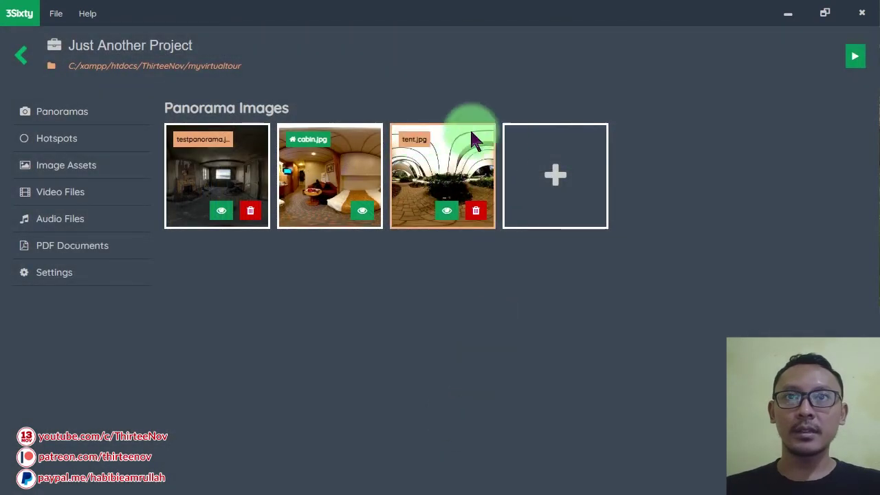
{"action": "left_click", "coordinate": [417, 141]}
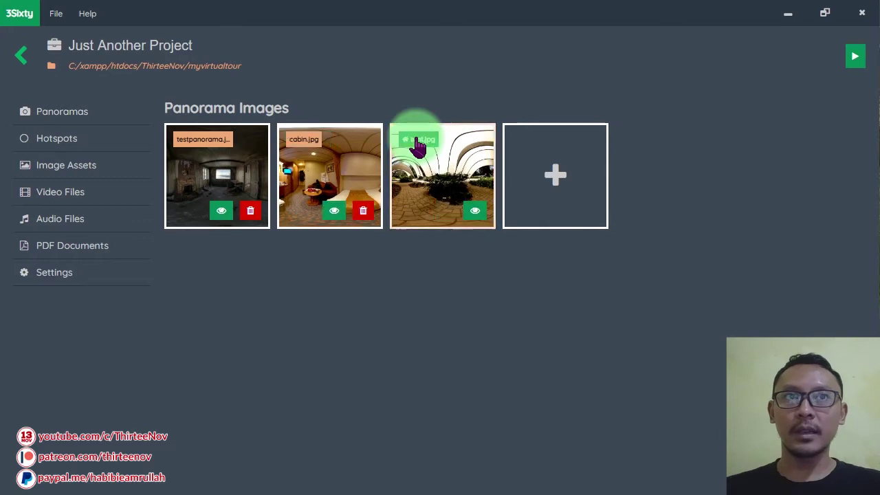
Step: Preview the tour starting from the tent panorama, look around the scene, and close the preview
{"action": "left_click", "coordinate": [855, 56]}
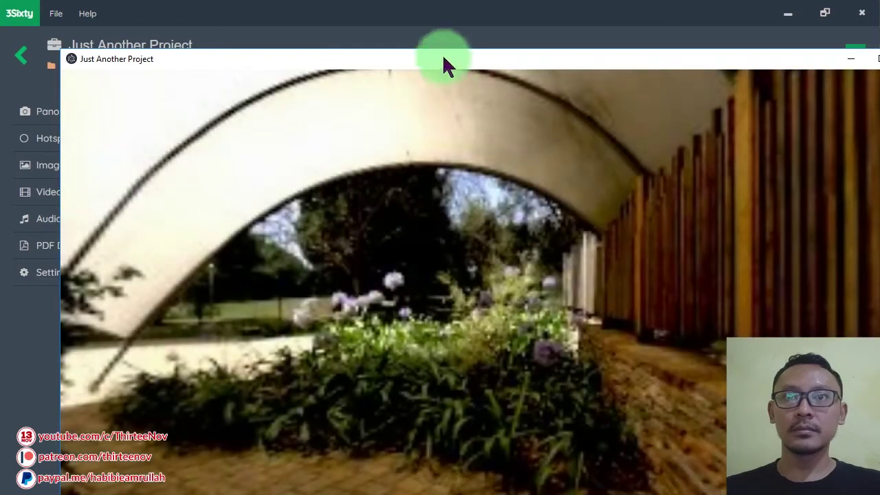
{"action": "left_click_drag", "start_coordinate": [442, 55], "coordinate": [397, 15]}
{"action": "left_click_drag", "start_coordinate": [349, 231], "coordinate": [387, 268]}
{"action": "left_click", "coordinate": [352, 255]}
{"action": "left_click", "coordinate": [858, 25]}
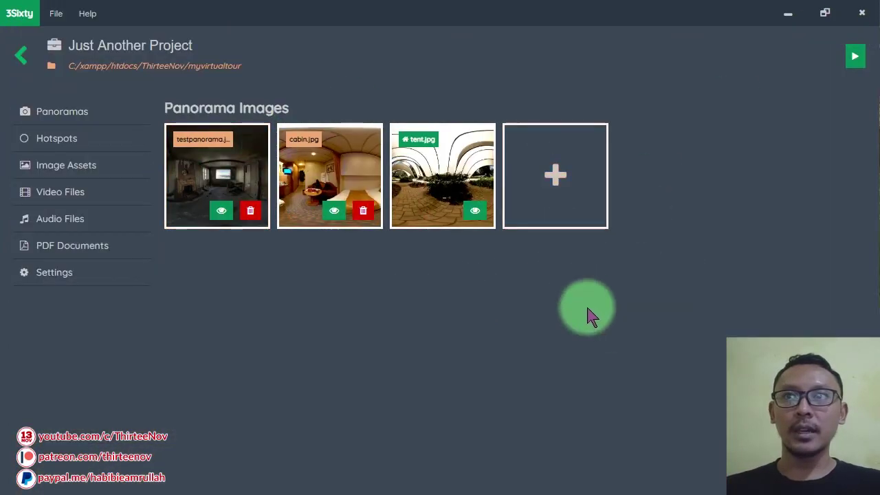
Step: Add a hotspot named "My first hotspot" to testpanorama.jpg, on the wooden wall panel between the desk and the doorway
{"action": "left_click", "coordinate": [71, 145]}
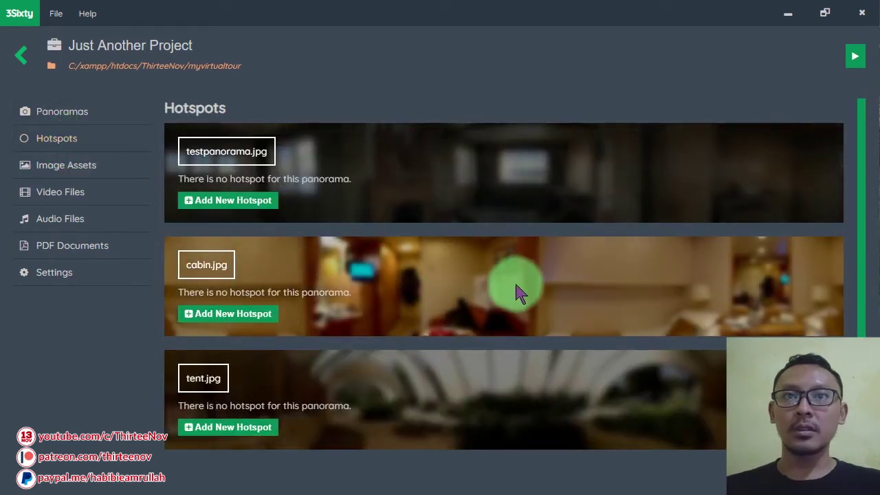
{"action": "scroll", "coordinate": [344, 207], "scroll_direction": "down", "scroll_amount": 1}
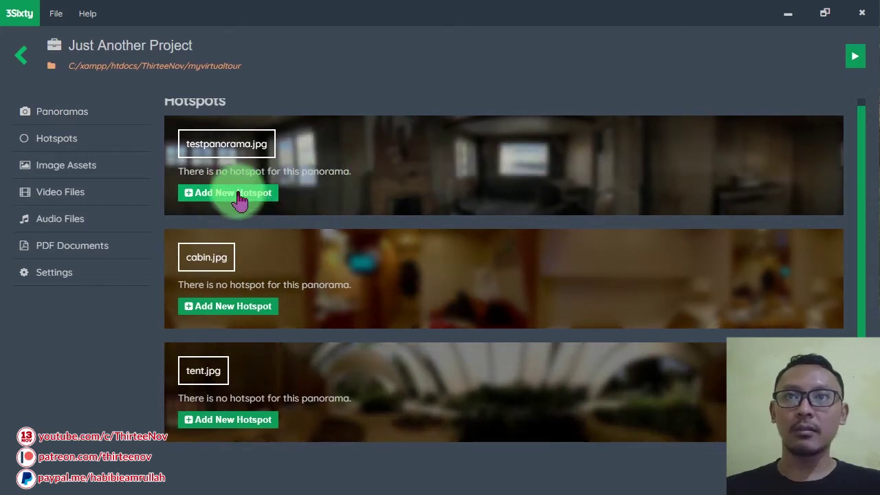
{"action": "left_click", "coordinate": [238, 197]}
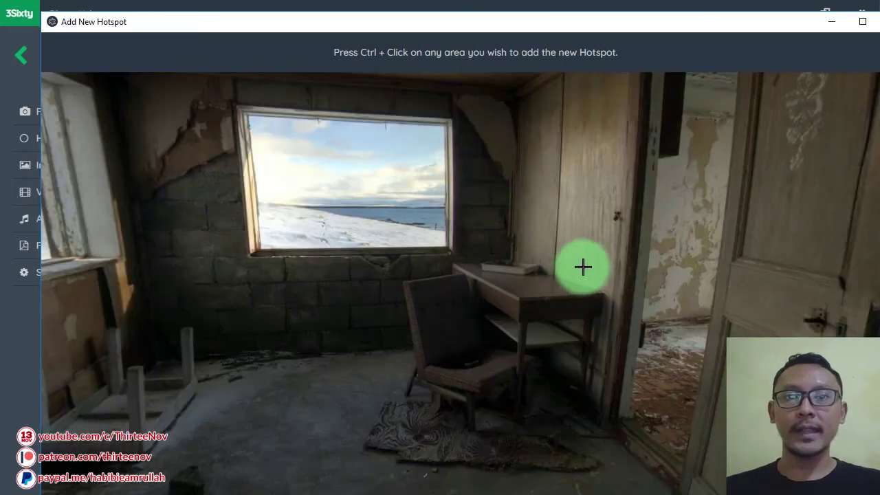
{"action": "left_click_drag", "start_coordinate": [583, 266], "coordinate": [400, 245]}
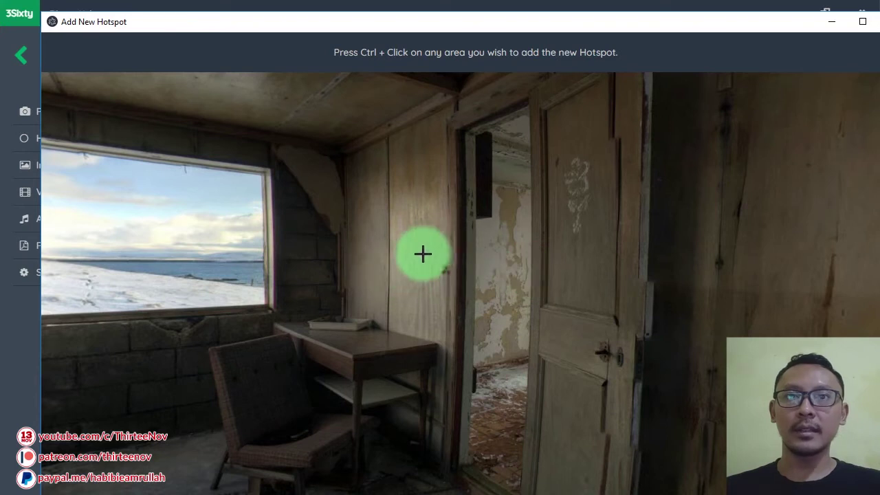
{"action": "left_click", "coordinate": [422, 255], "text": "ctrl"}
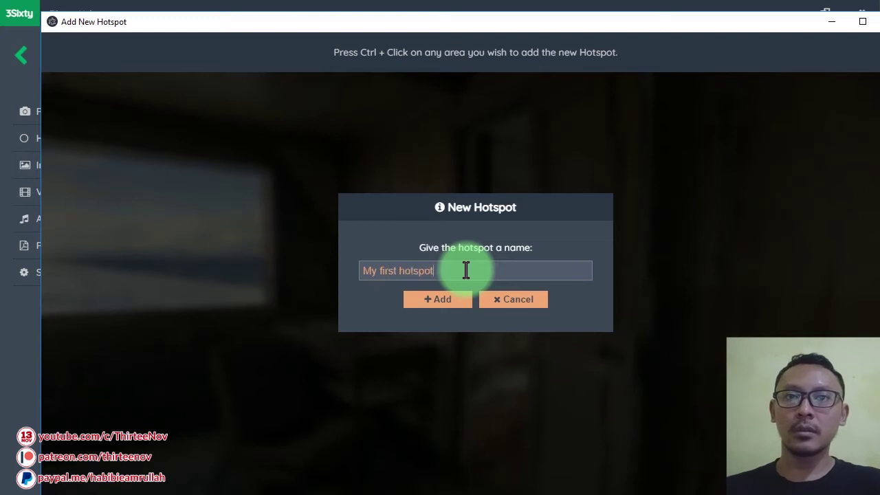
{"action": "left_click", "coordinate": [454, 305]}
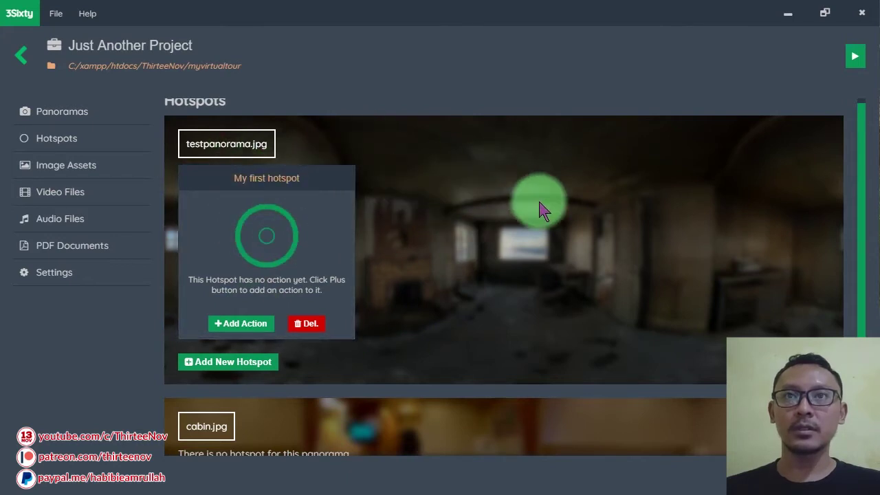
Step: Set testpanorama.jpg as the home panorama, and preview the tour to view the new hotspot on the wall
{"action": "left_click", "coordinate": [95, 117]}
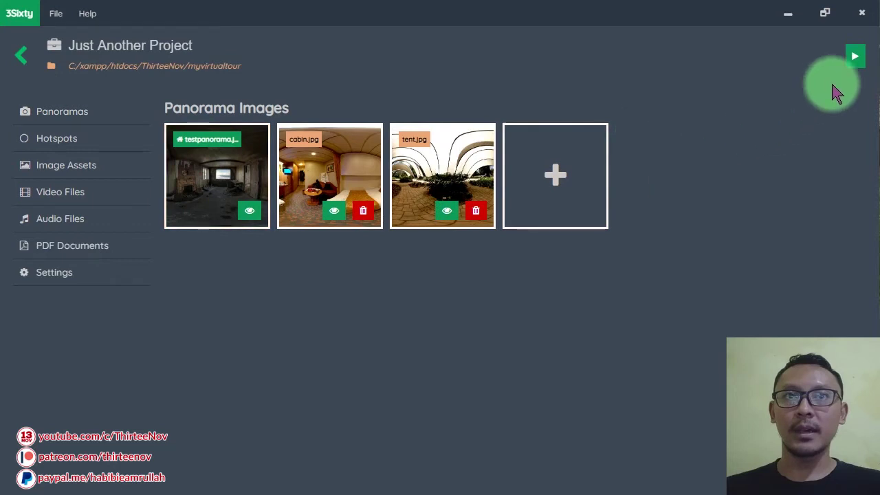
{"action": "left_click", "coordinate": [859, 60]}
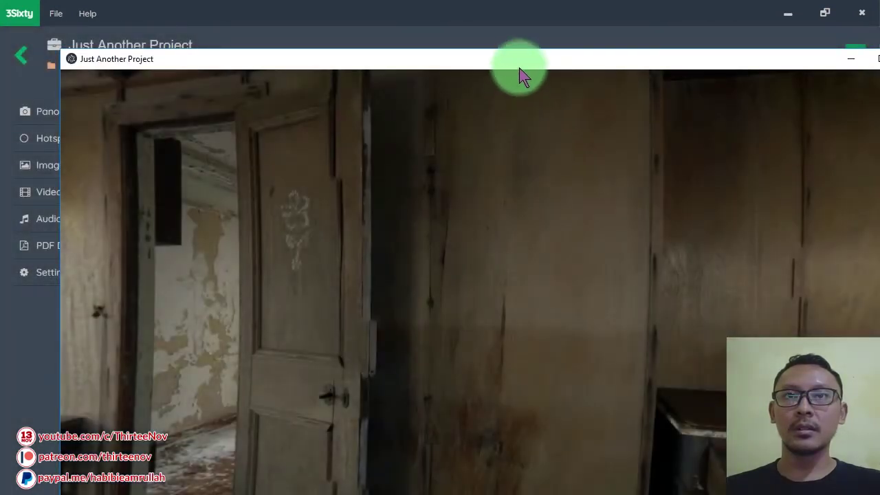
{"action": "left_click_drag", "start_coordinate": [520, 69], "coordinate": [474, 30]}
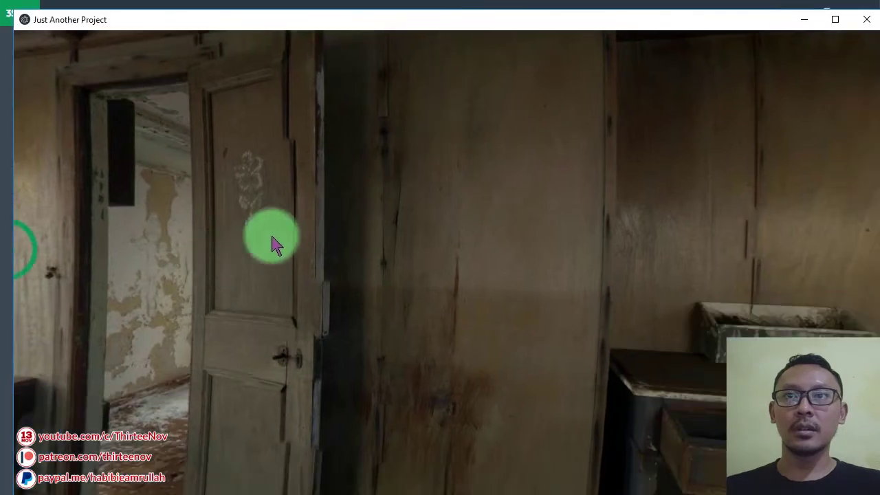
{"action": "left_click_drag", "start_coordinate": [271, 234], "coordinate": [647, 246]}
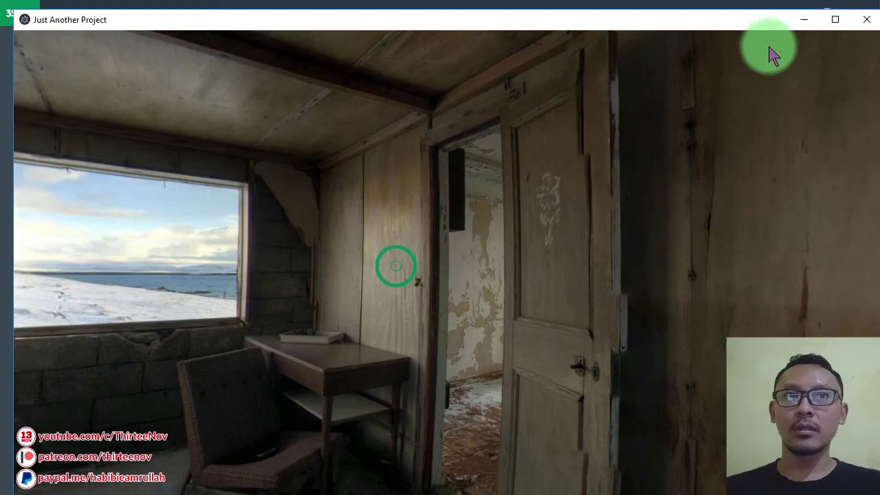
{"action": "left_click", "coordinate": [866, 20]}
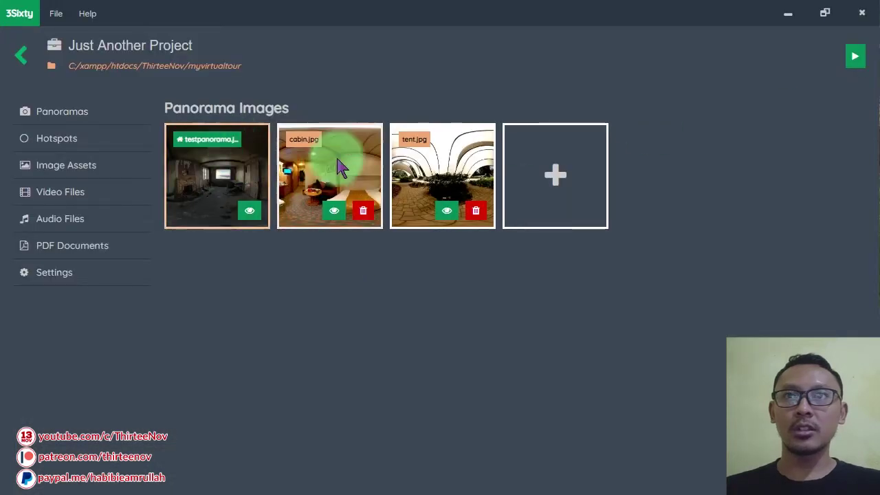
Step: Change the icon of "My first hotspot" to the white ring named "white"
{"action": "left_click", "coordinate": [79, 141]}
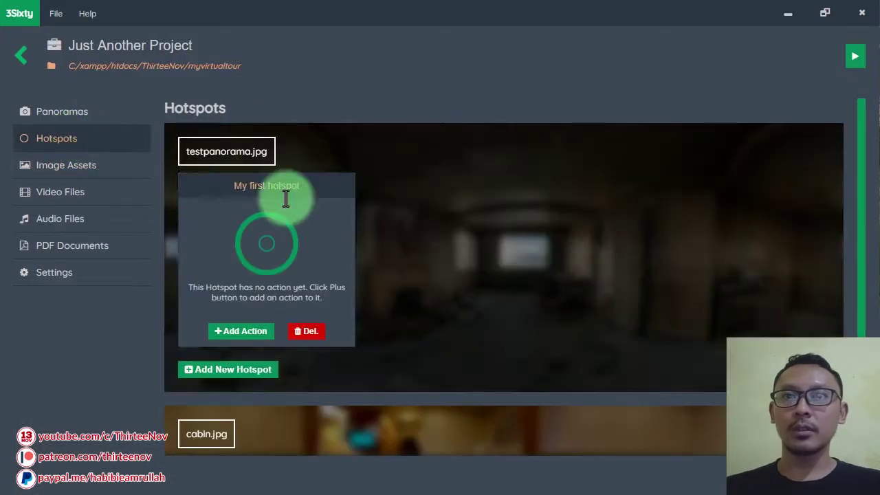
{"action": "left_click", "coordinate": [268, 245]}
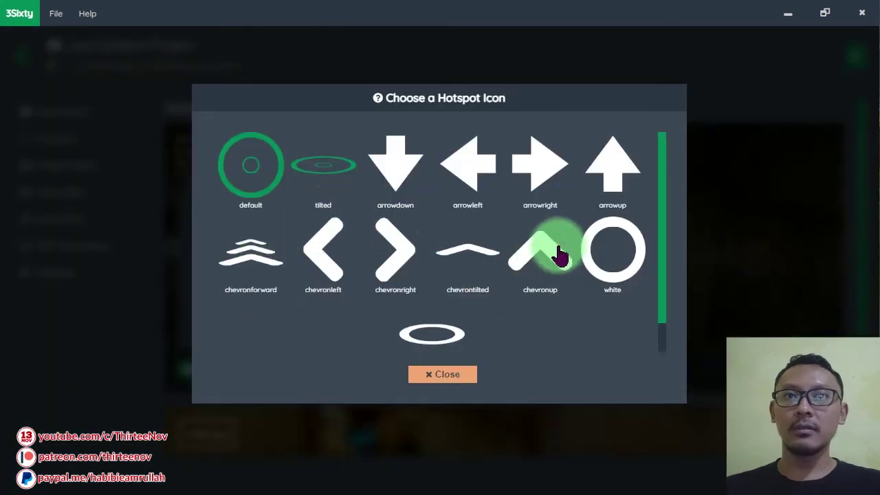
{"action": "left_click", "coordinate": [618, 252]}
Step: Preview the tour, look toward the wall to check the hotspot's new icon, and close the preview
{"action": "left_click", "coordinate": [852, 62]}
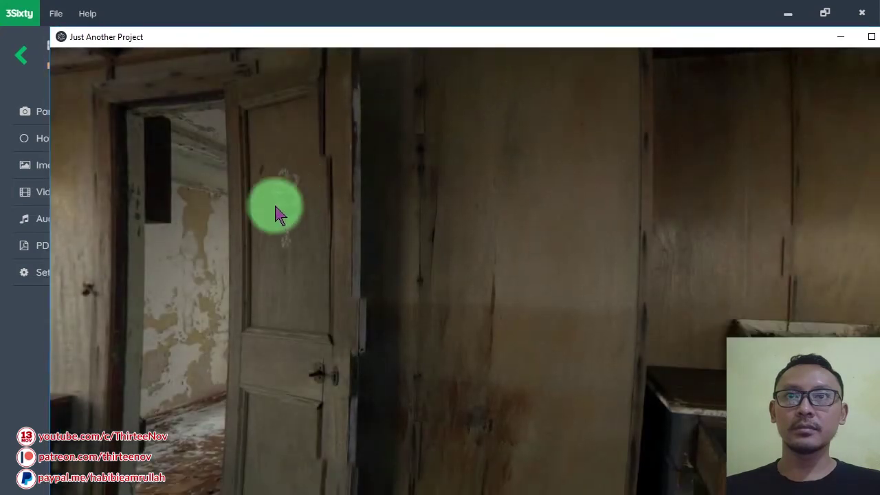
{"action": "left_click_drag", "start_coordinate": [275, 210], "coordinate": [400, 223]}
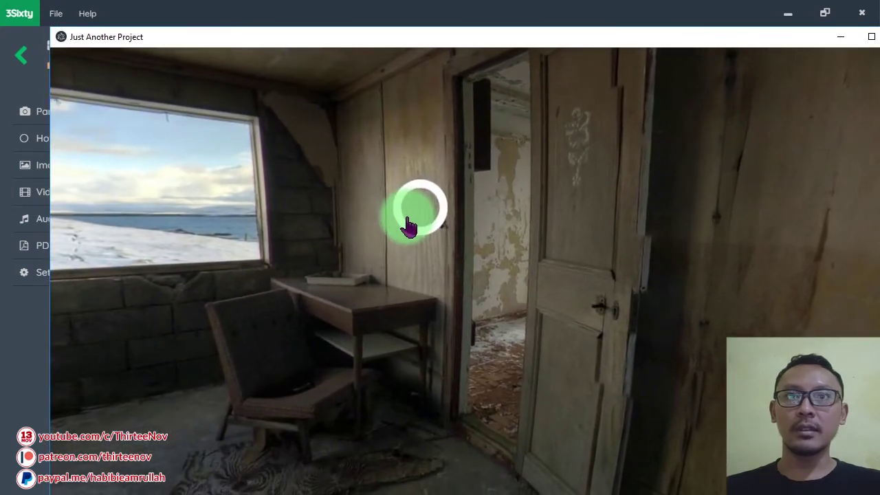
{"action": "key", "text": "alt+F4"}
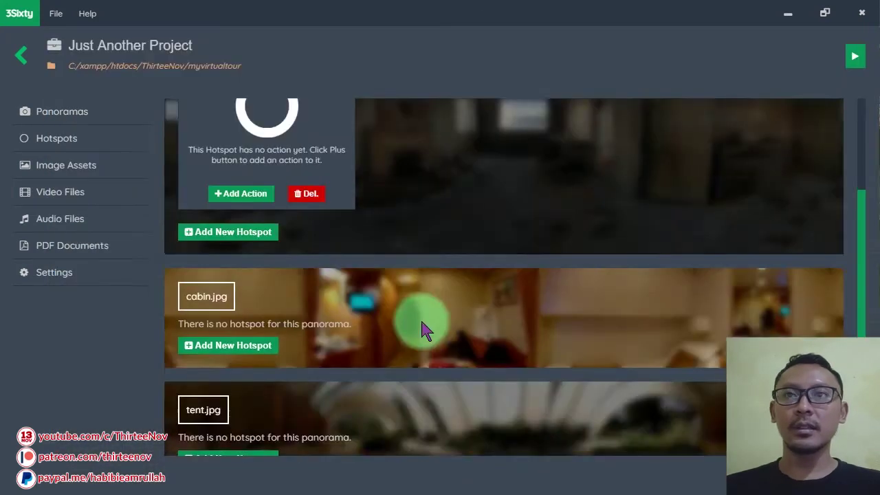
Step: Give "My first hotspot" an Open Panorama action with tent.jpg as the destination
{"action": "scroll", "coordinate": [429, 289], "scroll_direction": "up", "scroll_amount": 1}
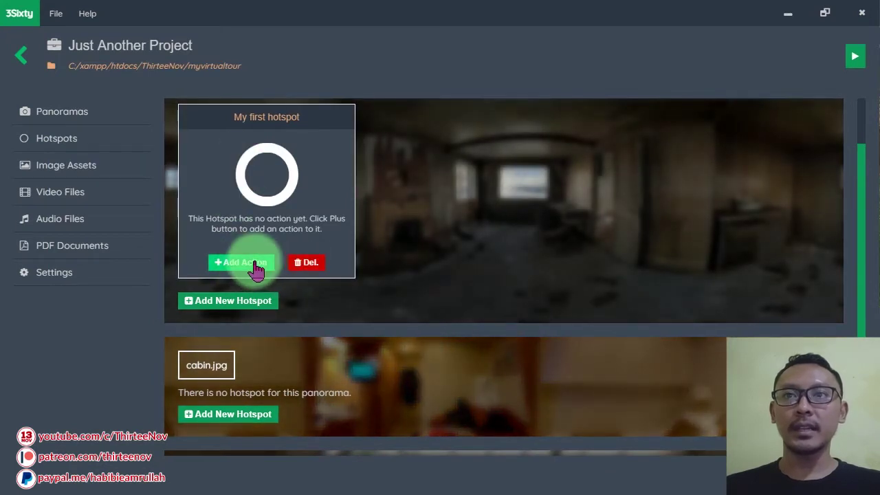
{"action": "left_click", "coordinate": [255, 268]}
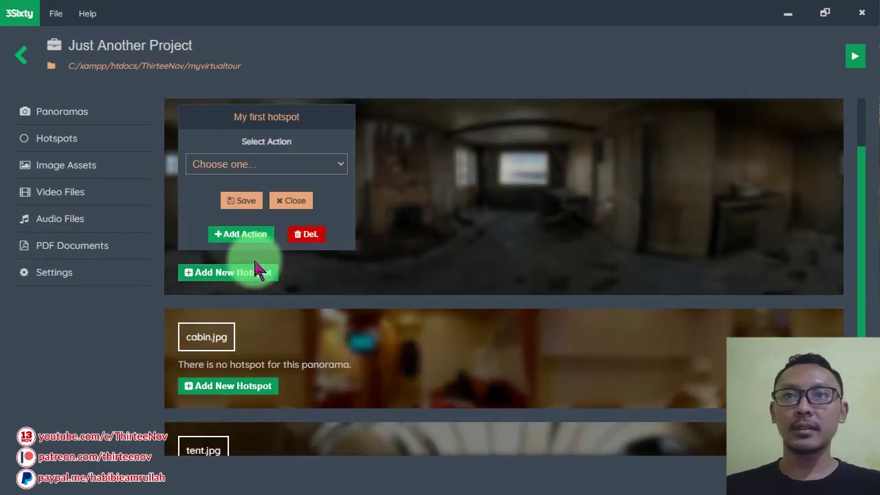
{"action": "left_click", "coordinate": [288, 164]}
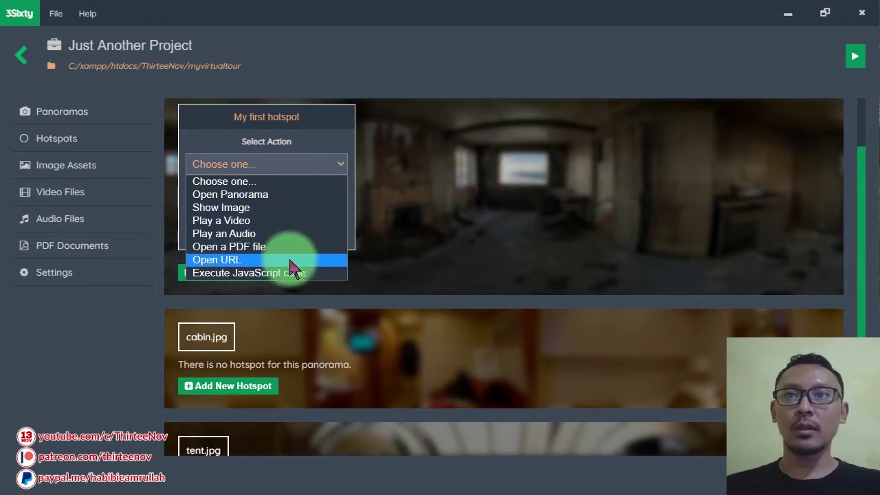
{"action": "left_click", "coordinate": [227, 200]}
{"action": "left_click", "coordinate": [292, 219]}
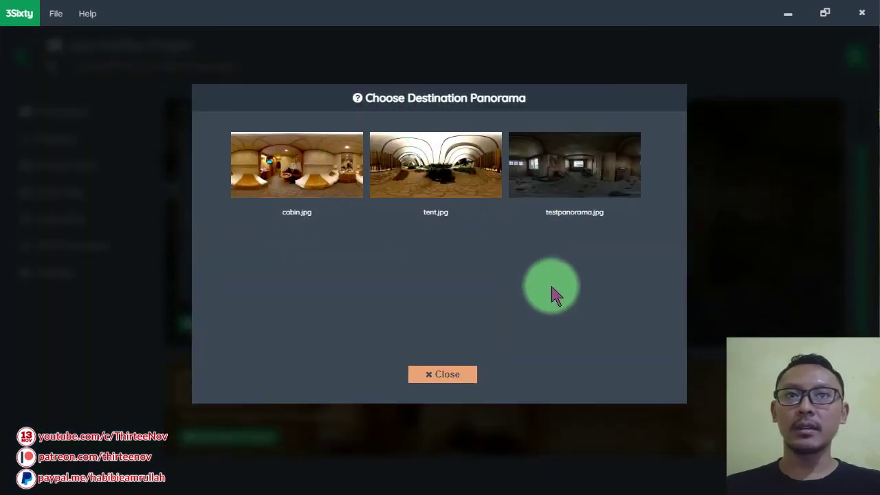
{"action": "left_click", "coordinate": [459, 182]}
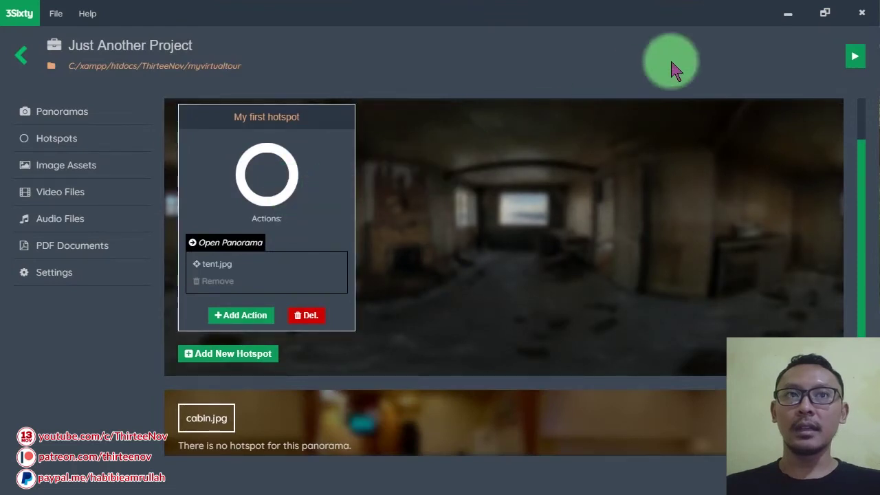
Step: Preview the tour, follow the wall hotspot to the tent panorama, and close the preview
{"action": "left_click", "coordinate": [857, 57]}
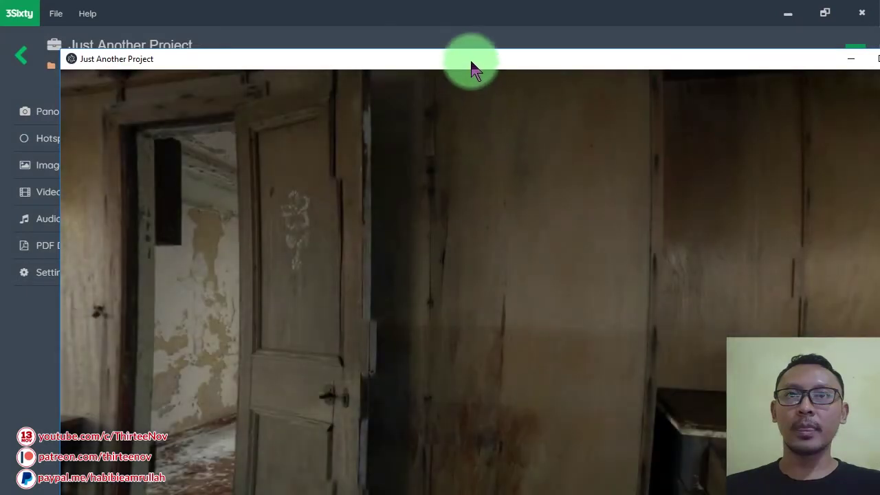
{"action": "left_click_drag", "start_coordinate": [472, 65], "coordinate": [436, 35]}
{"action": "left_click_drag", "start_coordinate": [248, 170], "coordinate": [318, 265]}
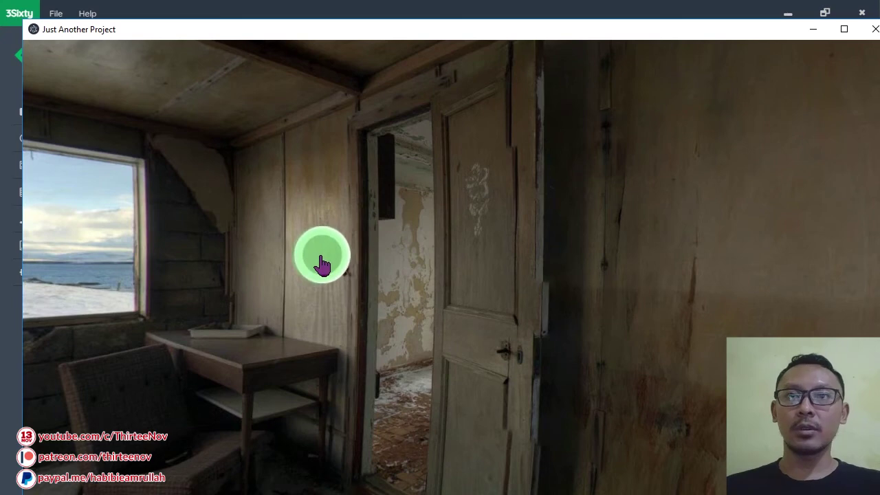
{"action": "left_click", "coordinate": [323, 265]}
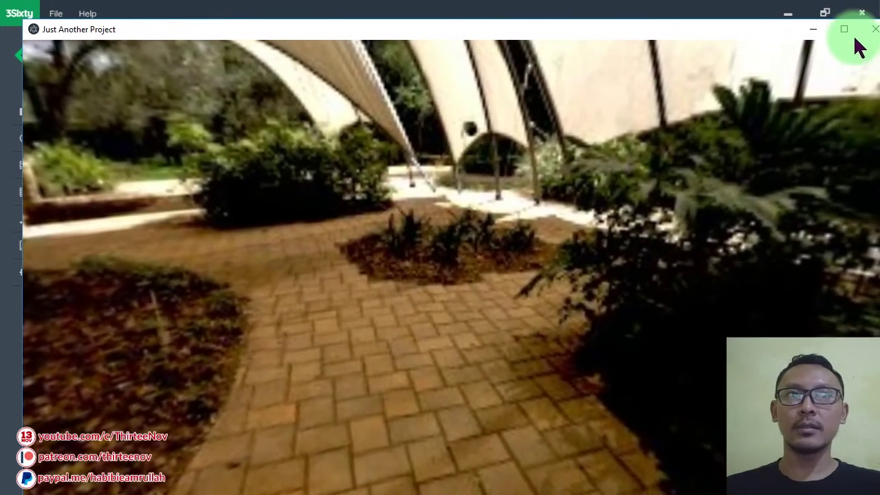
{"action": "left_click", "coordinate": [873, 31]}
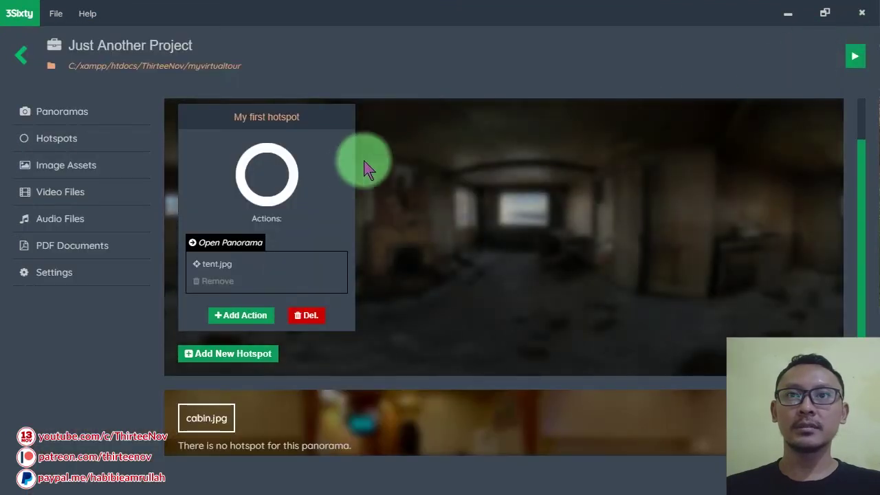
Step: Add a hotspot named "Go Back" to tent.jpg, on the wooden slat fence above the stone wall
{"action": "scroll", "coordinate": [408, 224], "scroll_direction": "down", "scroll_amount": 2}
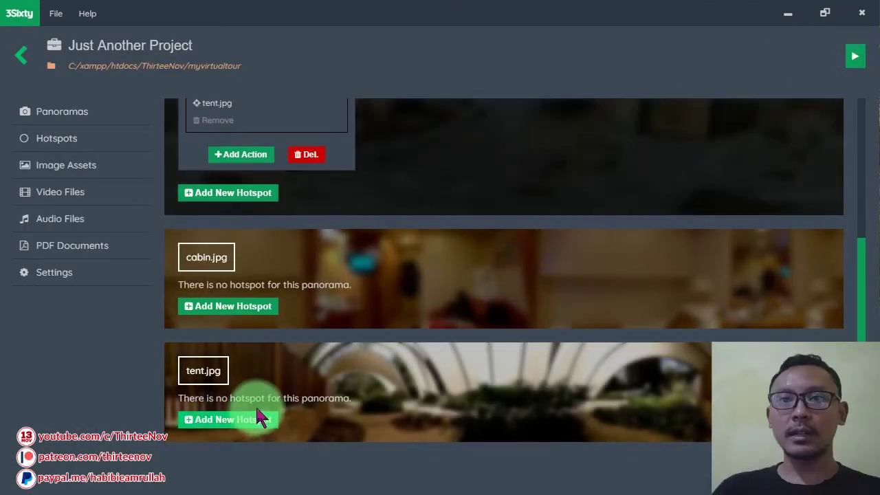
{"action": "left_click", "coordinate": [244, 431]}
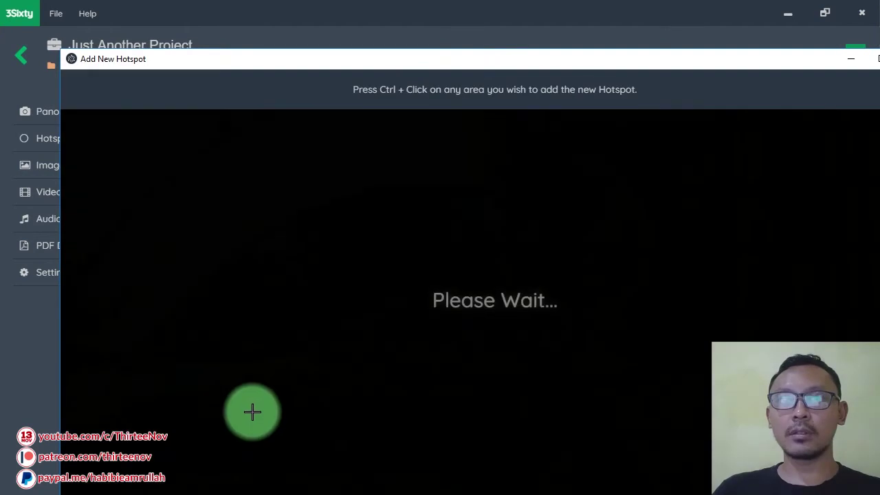
{"action": "left_click_drag", "start_coordinate": [464, 67], "coordinate": [468, 23]}
{"action": "left_click", "coordinate": [432, 80]}
{"action": "left_click_drag", "start_coordinate": [368, 277], "coordinate": [420, 248]}
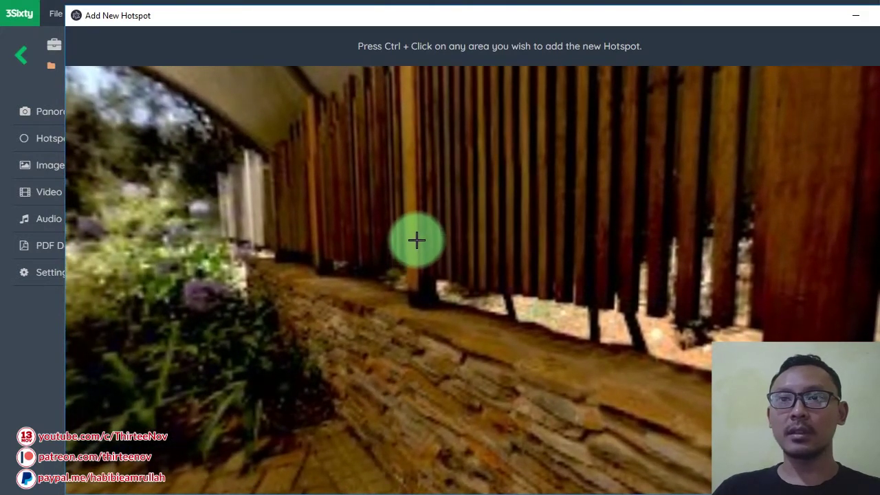
{"action": "left_click", "coordinate": [413, 238], "text": "ctrl"}
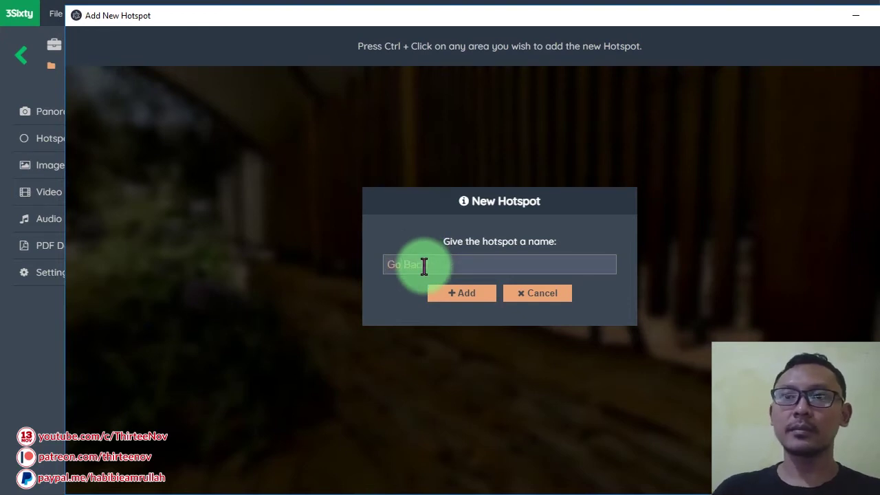
{"action": "left_click", "coordinate": [469, 283]}
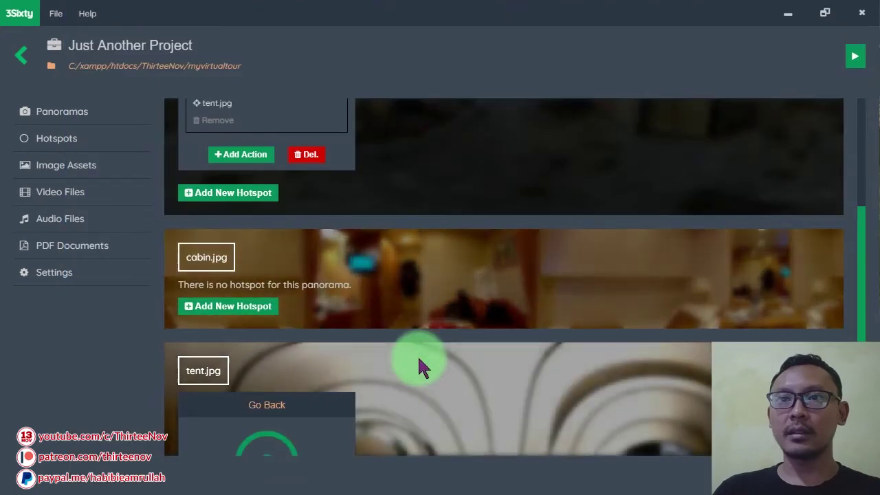
Step: Change the icon of the "Go Back" hotspot to chevronleft
{"action": "scroll", "coordinate": [417, 355], "scroll_direction": "down", "scroll_amount": 3}
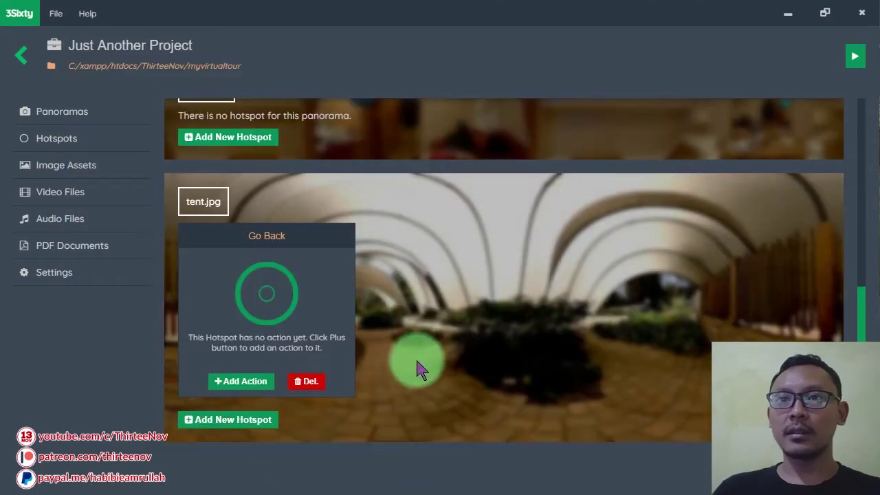
{"action": "left_click", "coordinate": [278, 297]}
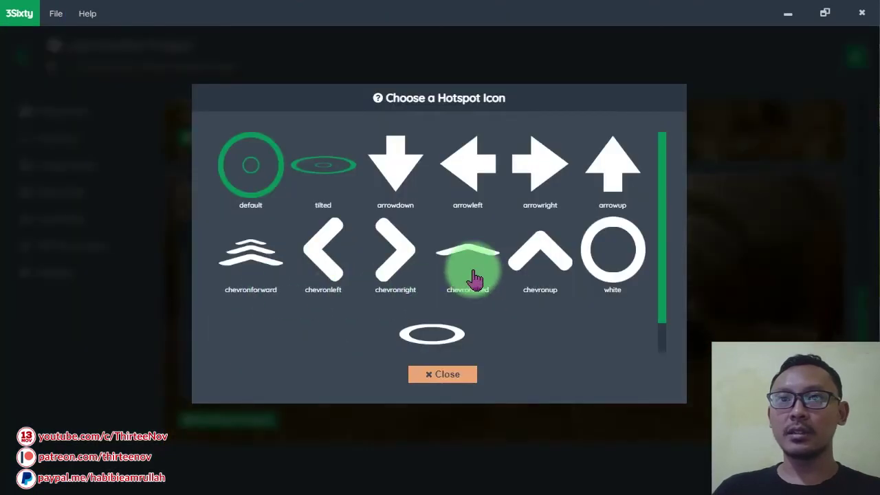
{"action": "left_click", "coordinate": [315, 253]}
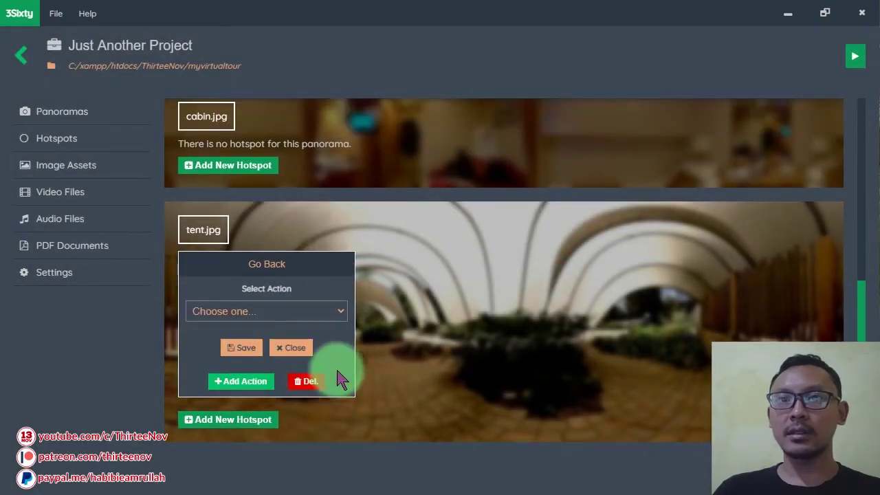
Step: Give the "Go Back" hotspot an Open Panorama action with testpanorama.jpg as the destination
{"action": "left_click", "coordinate": [280, 317]}
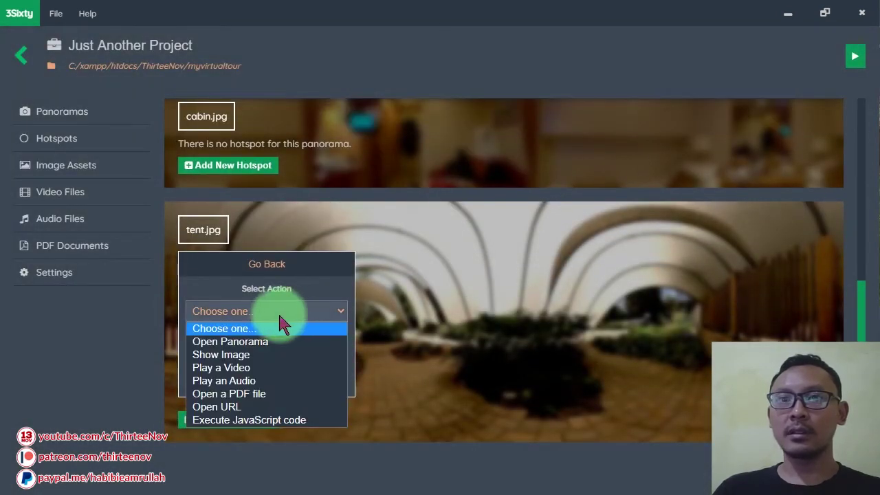
{"action": "left_click", "coordinate": [253, 344]}
{"action": "left_click", "coordinate": [281, 369]}
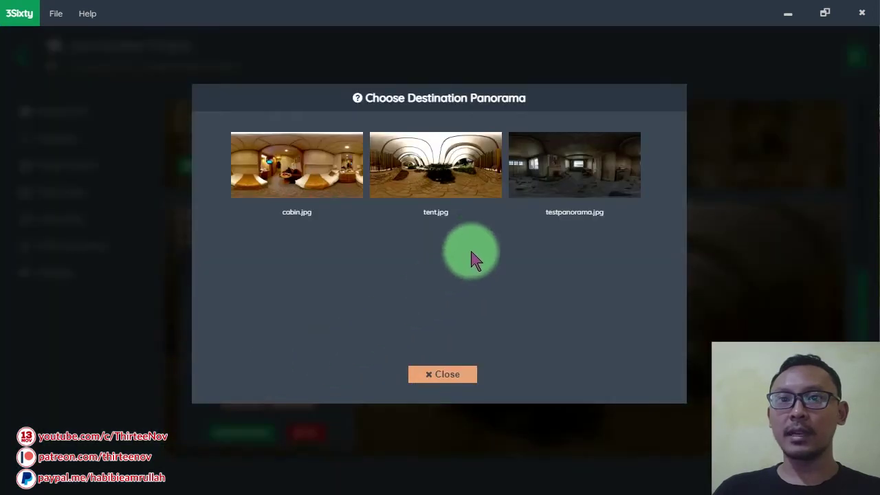
{"action": "left_click", "coordinate": [570, 177]}
{"action": "left_click", "coordinate": [556, 306]}
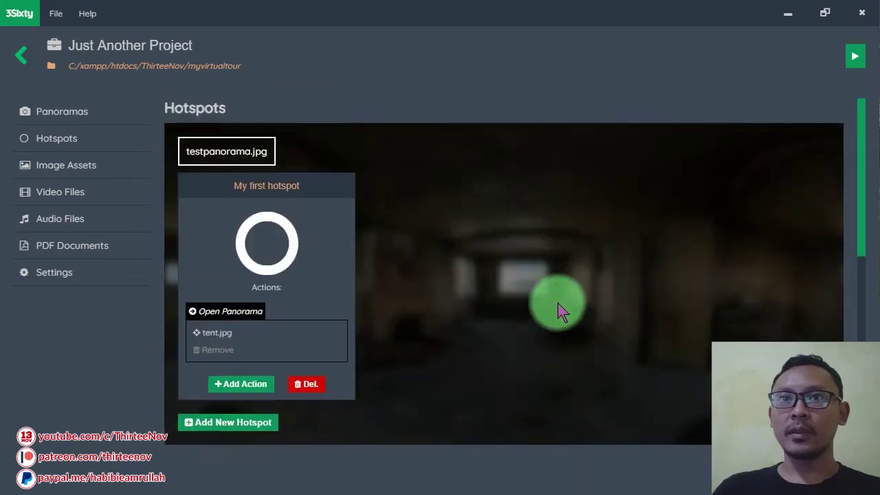
Step: Preview the tour, following the wall hotspot to the tent panorama and the "Go Back" hotspot to return, and close the preview
{"action": "left_click", "coordinate": [855, 57]}
{"action": "left_click_drag", "start_coordinate": [440, 259], "coordinate": [391, 255]}
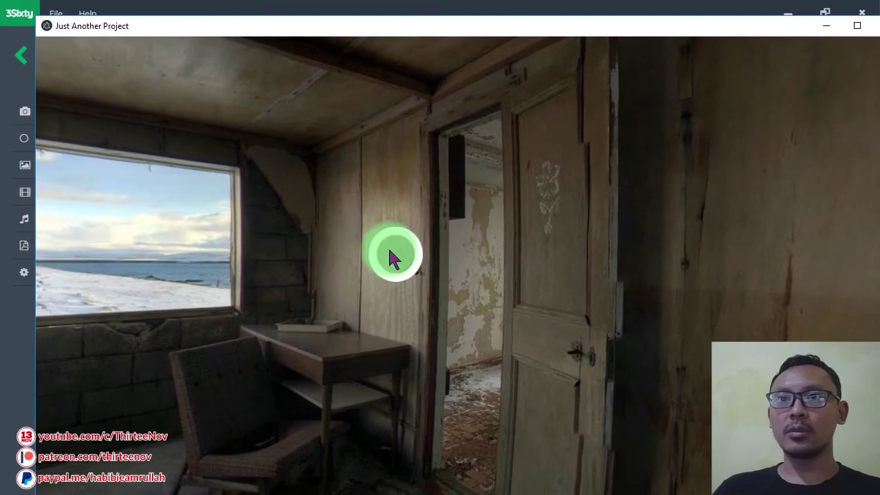
{"action": "left_click", "coordinate": [392, 255]}
{"action": "left_click_drag", "start_coordinate": [263, 311], "coordinate": [495, 249]}
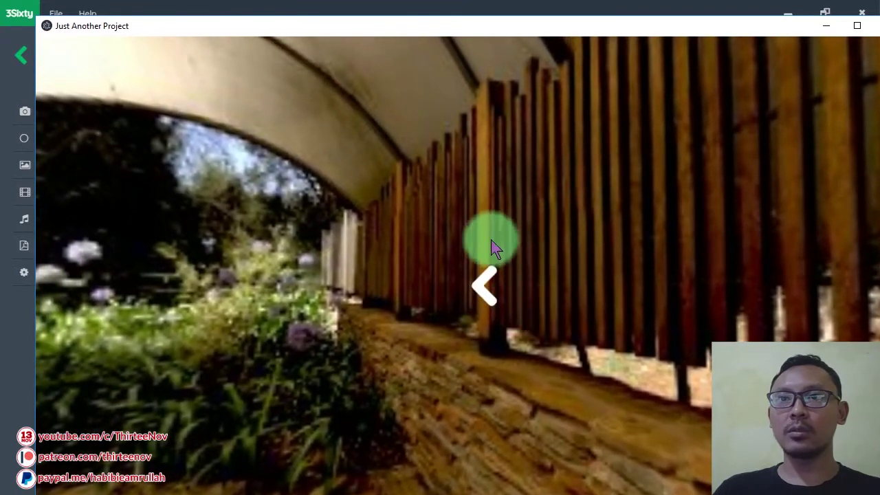
{"action": "left_click", "coordinate": [496, 294]}
{"action": "left_click_drag", "start_coordinate": [299, 350], "coordinate": [580, 309]}
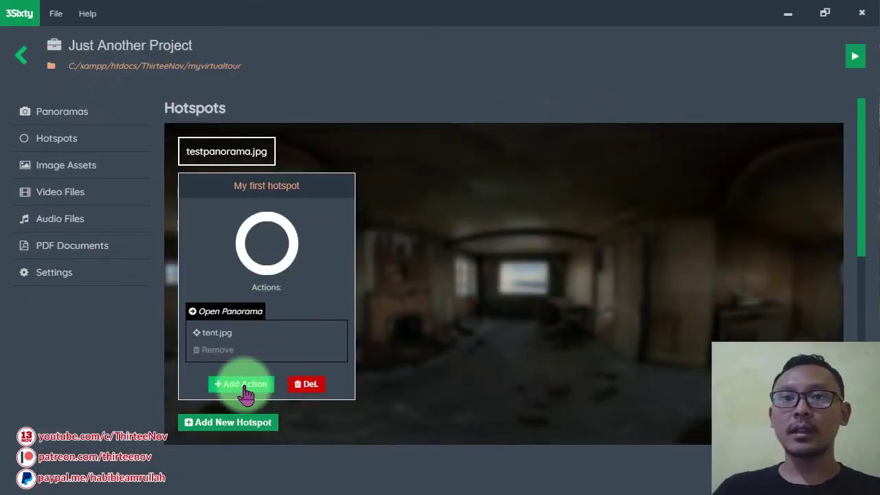
Step: Add a hotspot named "Image" to testpanorama.jpg, on the window overlooking the sea, and change its icon to arrowup
{"action": "left_click", "coordinate": [261, 422]}
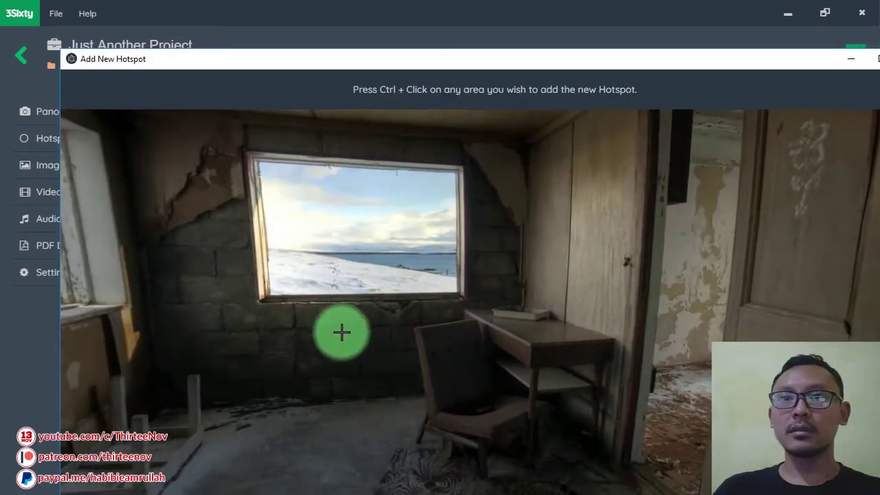
{"action": "left_click_drag", "start_coordinate": [342, 330], "coordinate": [556, 324]}
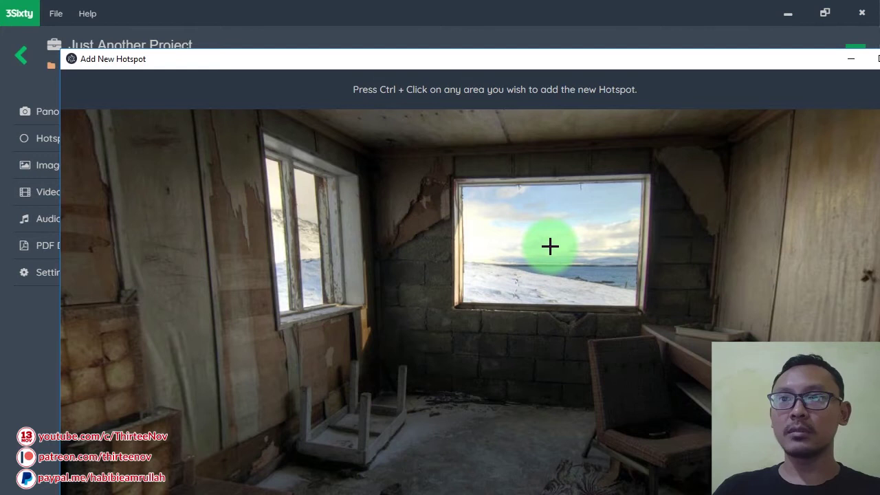
{"action": "left_click", "coordinate": [550, 247], "text": "ctrl"}
{"action": "left_click", "coordinate": [490, 306]}
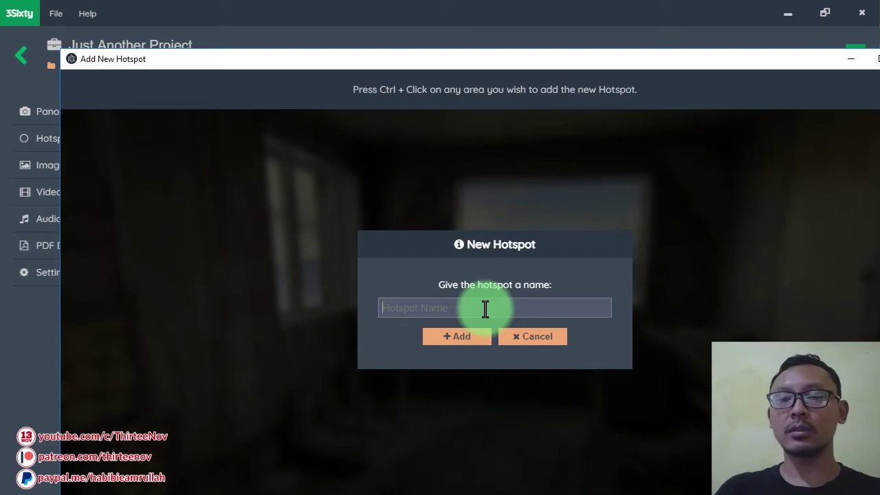
{"action": "type", "text": "Imag"}
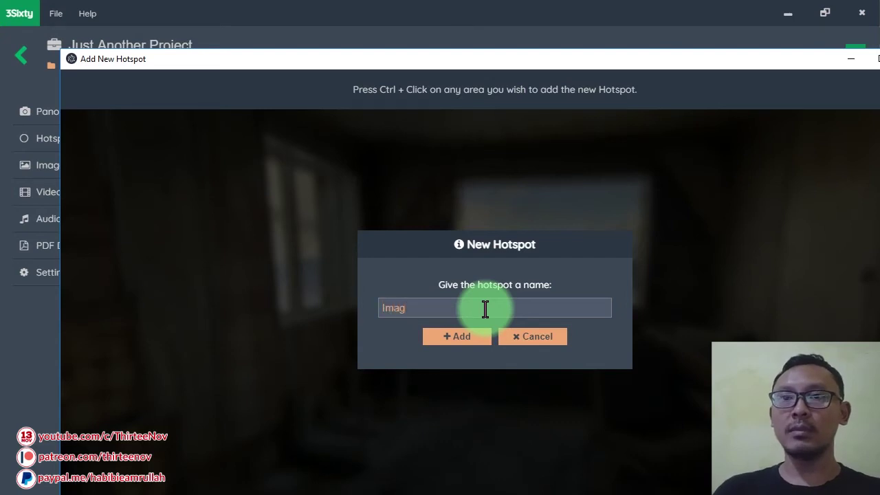
{"action": "type", "text": "e"}
{"action": "left_click", "coordinate": [460, 323]}
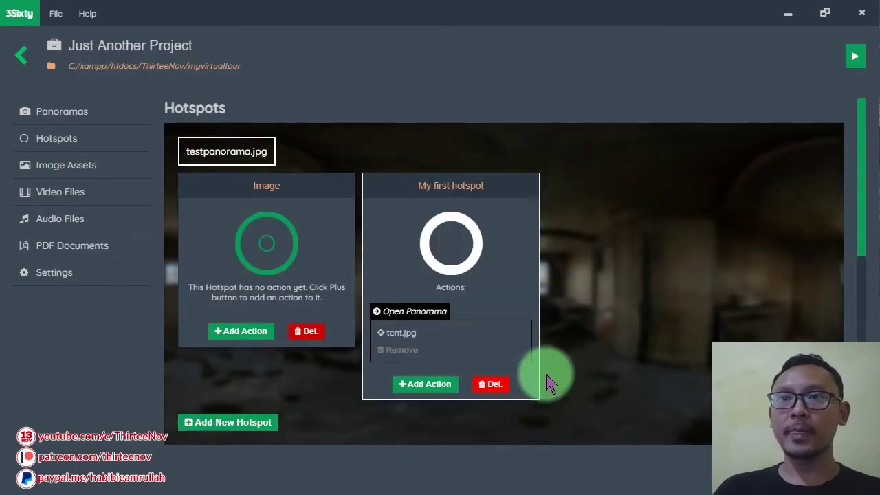
{"action": "left_click", "coordinate": [266, 249]}
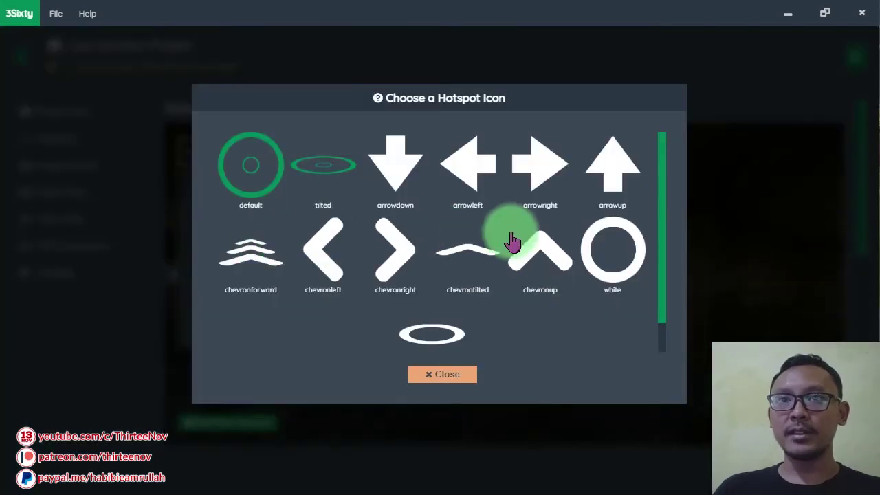
{"action": "left_click", "coordinate": [615, 171]}
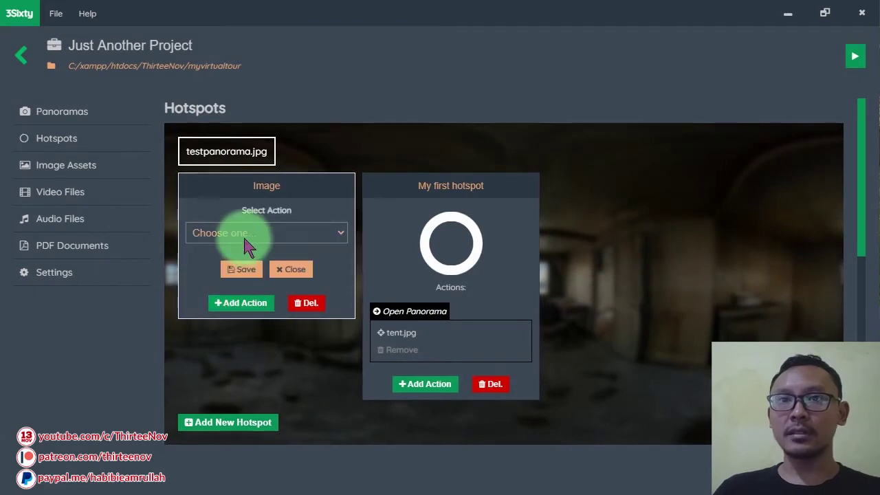
{"action": "left_click", "coordinate": [246, 239]}
{"action": "left_click", "coordinate": [230, 277]}
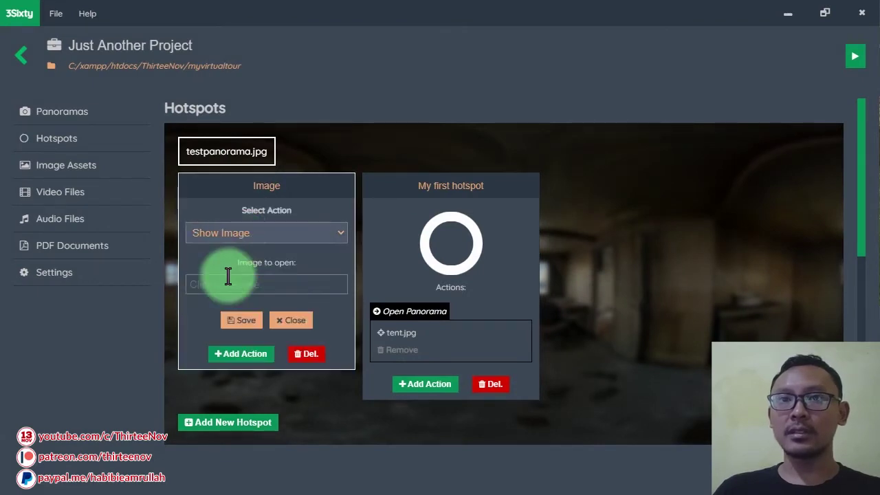
{"action": "left_click", "coordinate": [263, 286]}
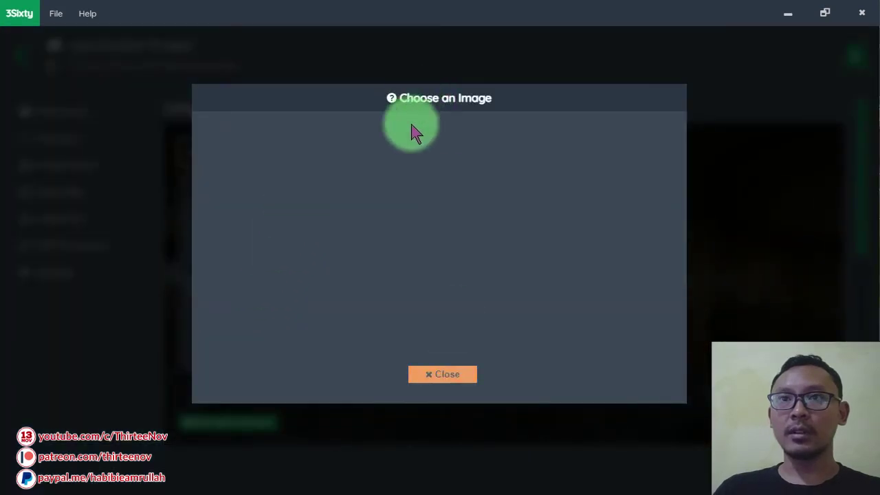
{"action": "left_click", "coordinate": [434, 376]}
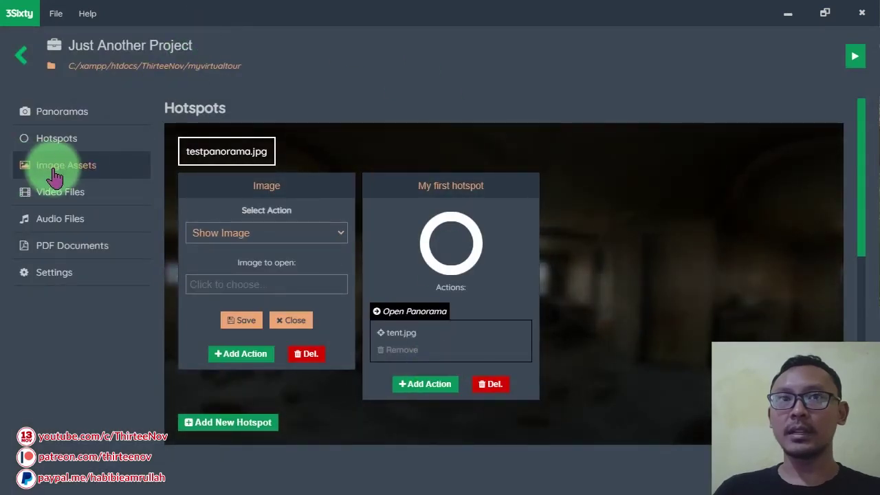
{"action": "left_click", "coordinate": [67, 177]}
{"action": "left_click", "coordinate": [224, 205]}
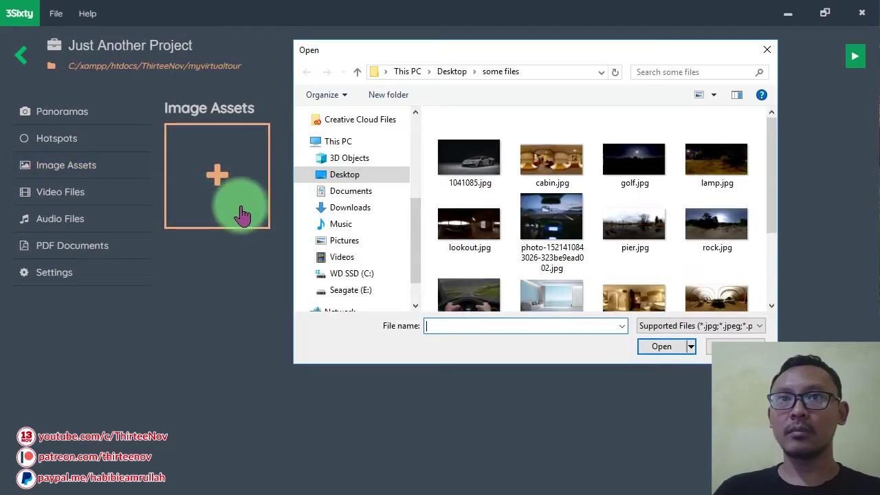
{"action": "left_click", "coordinate": [569, 227]}
{"action": "left_click", "coordinate": [668, 349]}
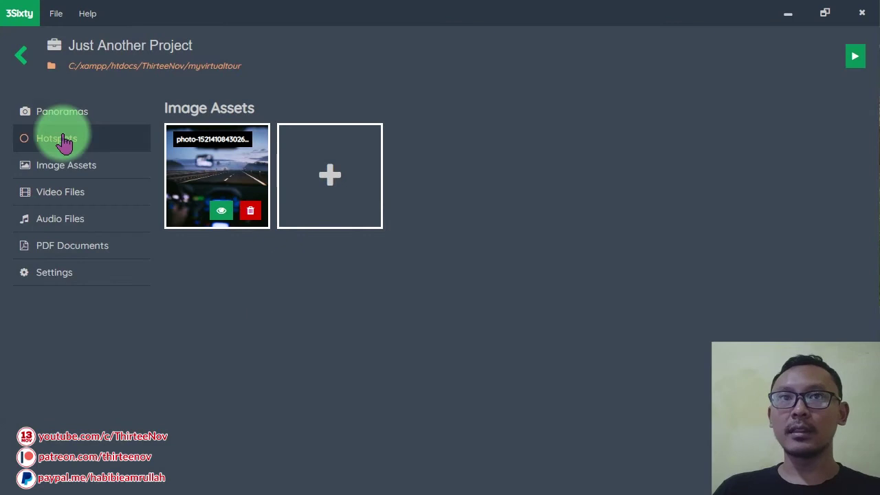
{"action": "left_click", "coordinate": [62, 140]}
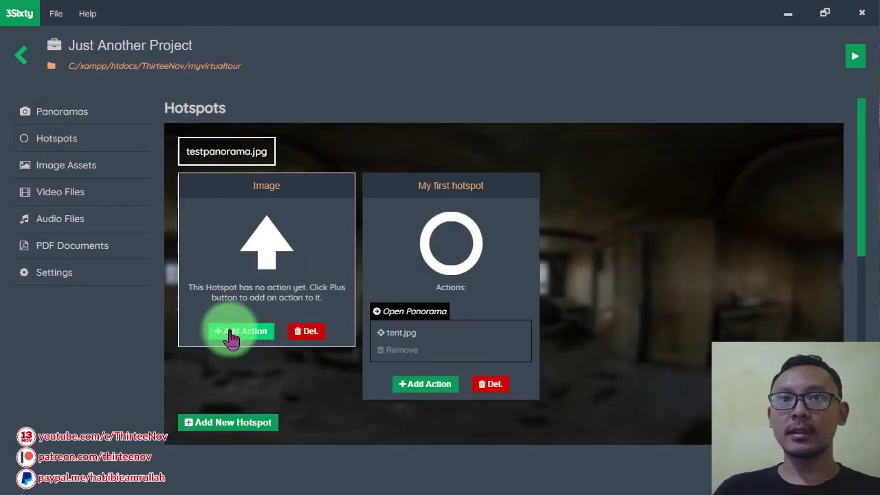
{"action": "left_click", "coordinate": [231, 337]}
{"action": "left_click", "coordinate": [238, 234]}
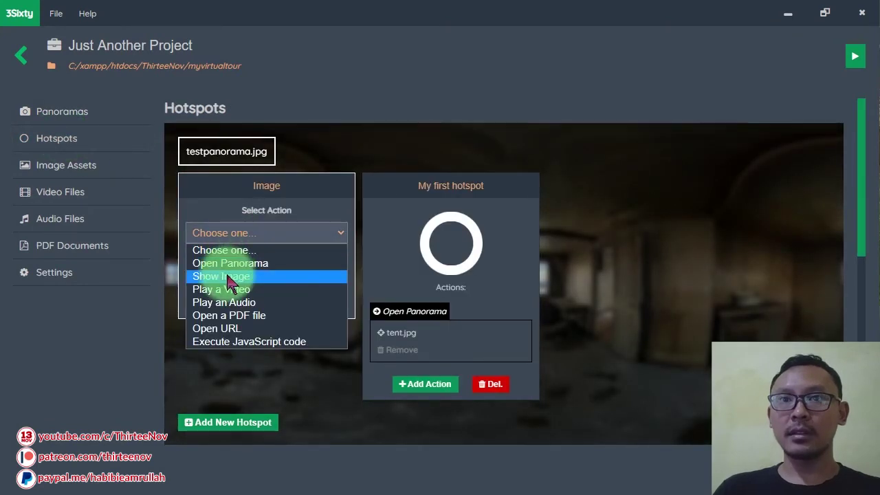
{"action": "left_click", "coordinate": [231, 277]}
{"action": "left_click", "coordinate": [258, 283]}
{"action": "left_click", "coordinate": [434, 159]}
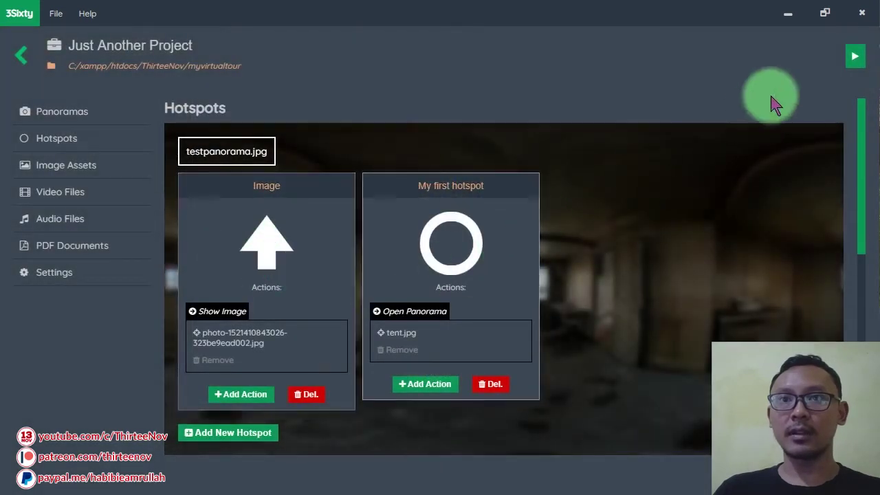
Step: Preview the tour, open the photo from the arrow hotspot on the window, and close the photo and the preview
{"action": "left_click", "coordinate": [855, 55]}
{"action": "left_click_drag", "start_coordinate": [249, 335], "coordinate": [465, 226]}
{"action": "left_click_drag", "start_coordinate": [298, 261], "coordinate": [431, 275]}
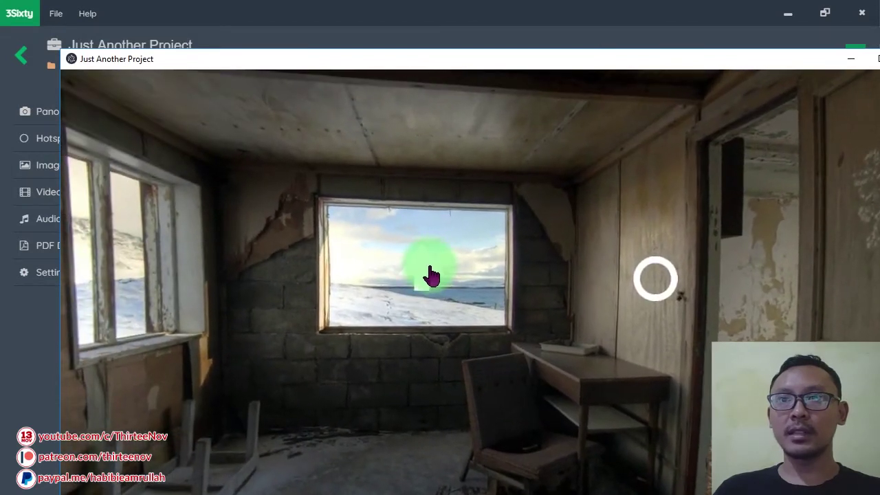
{"action": "left_click", "coordinate": [426, 278]}
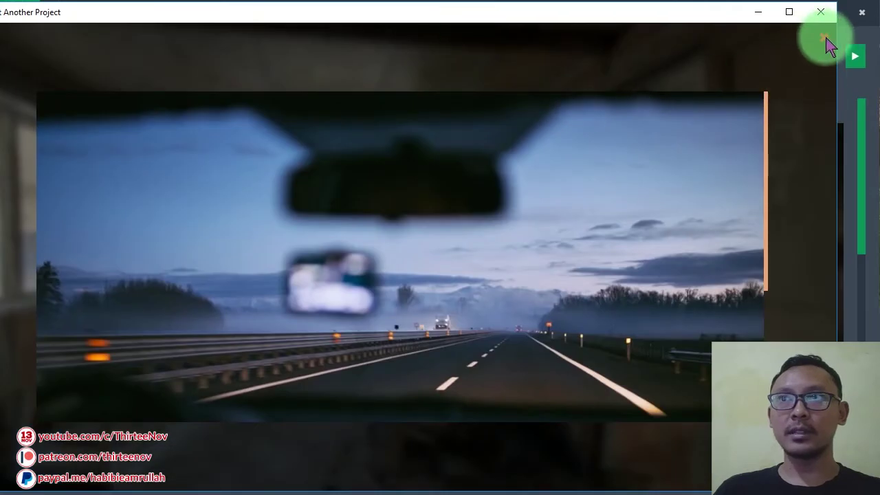
{"action": "left_click", "coordinate": [825, 36]}
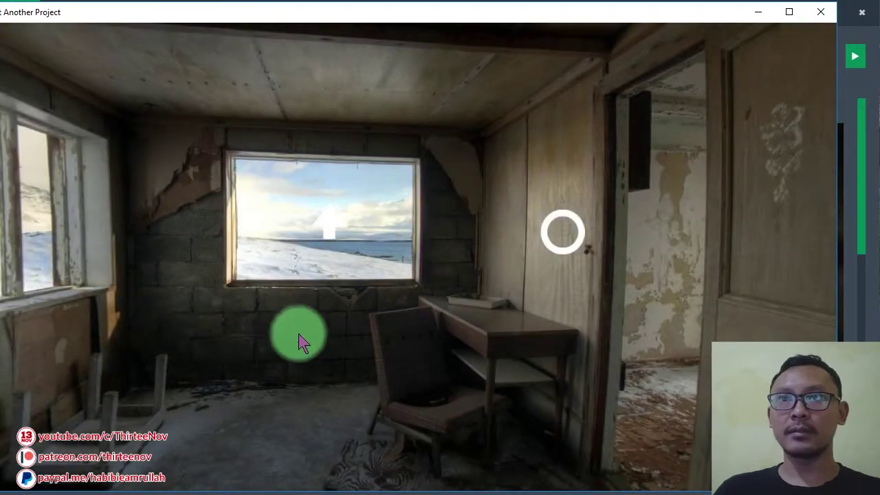
{"action": "left_click_drag", "start_coordinate": [301, 342], "coordinate": [697, 349]}
{"action": "left_click", "coordinate": [820, 12]}
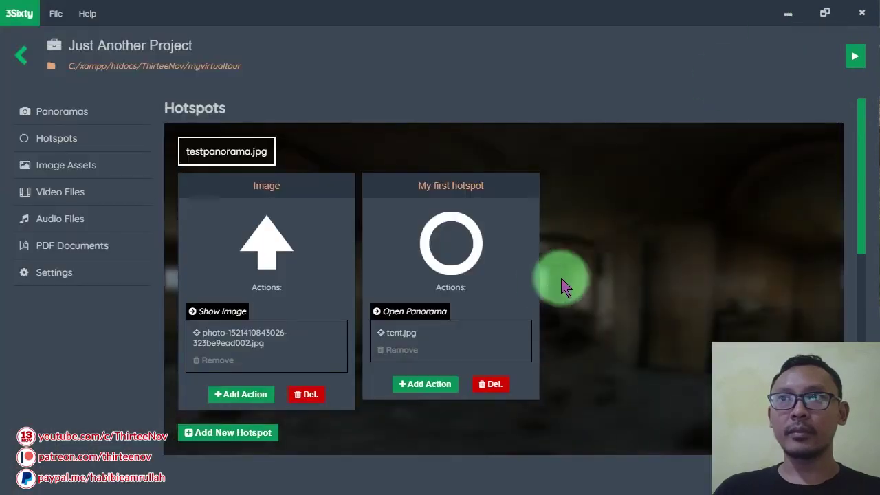
Step: Add the "Creating crowd cars that move along given waypoints" MP4 from the "some files" folder to the project's videos
{"action": "left_click", "coordinate": [69, 199]}
{"action": "left_click", "coordinate": [79, 227]}
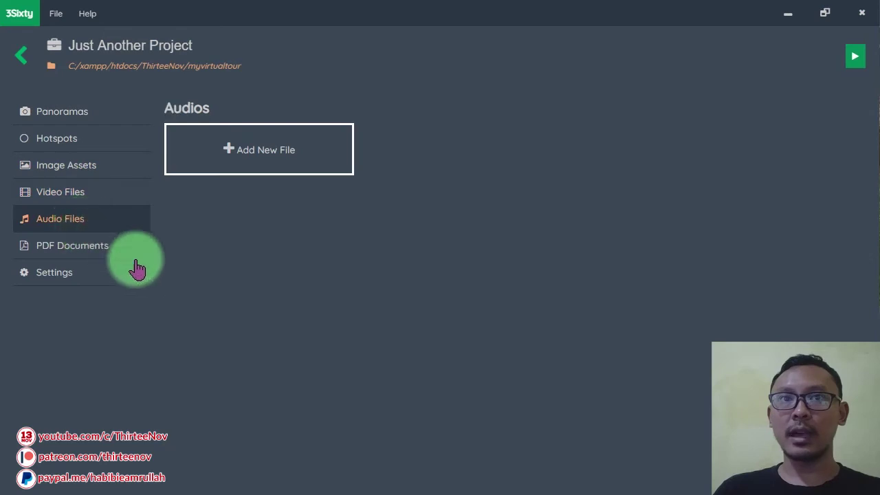
{"action": "left_click", "coordinate": [90, 201]}
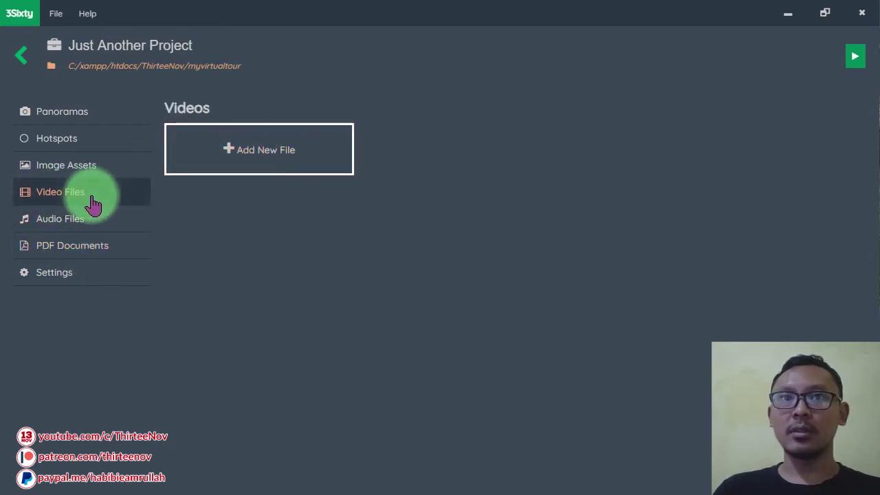
{"action": "left_click", "coordinate": [294, 157]}
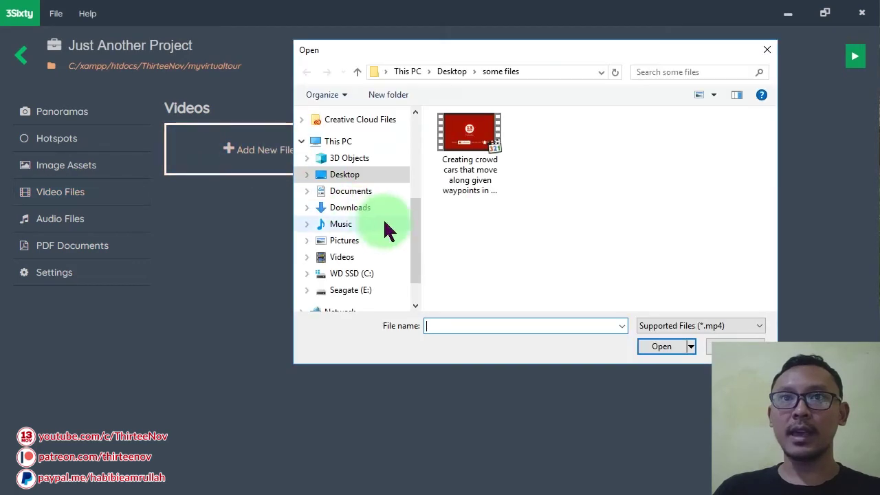
{"action": "left_click", "coordinate": [668, 351]}
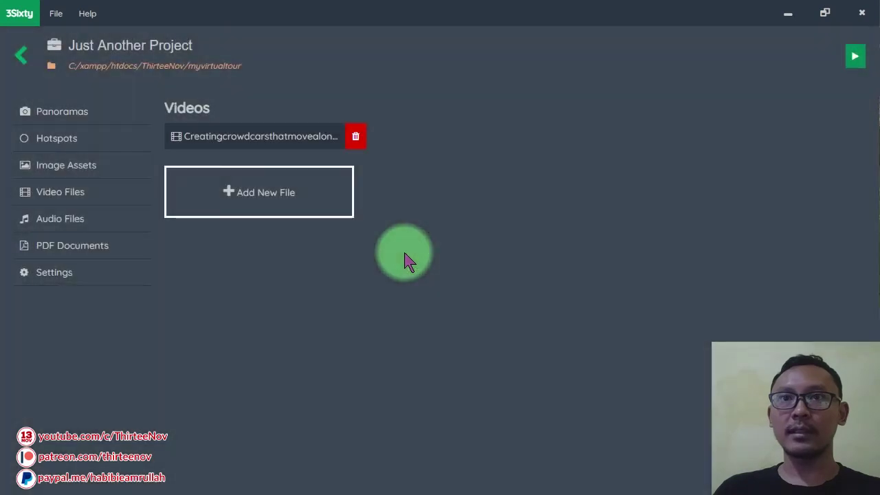
Step: Add the "View of the Valley" MP3 from the "some files" folder to the project's audio files
{"action": "left_click", "coordinate": [72, 224]}
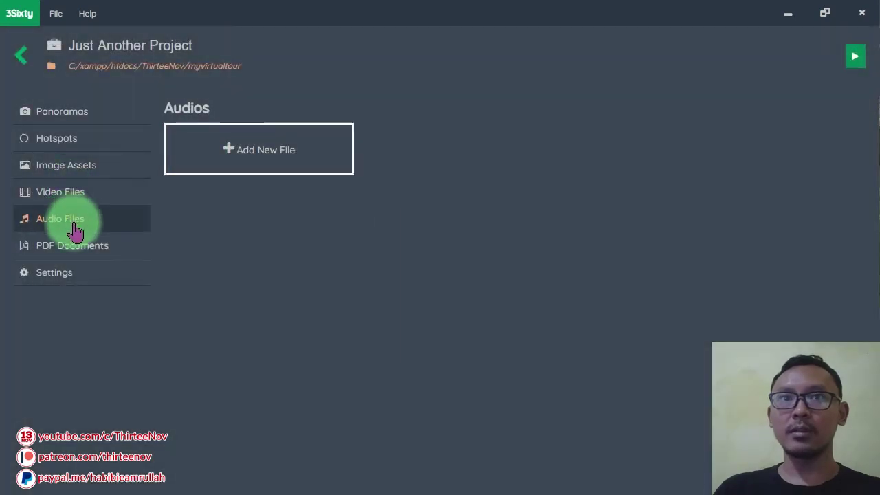
{"action": "left_click", "coordinate": [238, 157]}
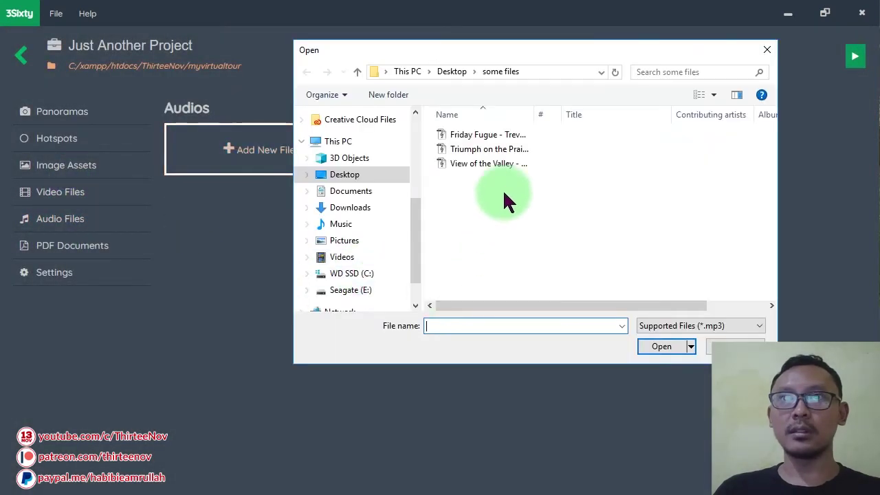
{"action": "left_click", "coordinate": [506, 166]}
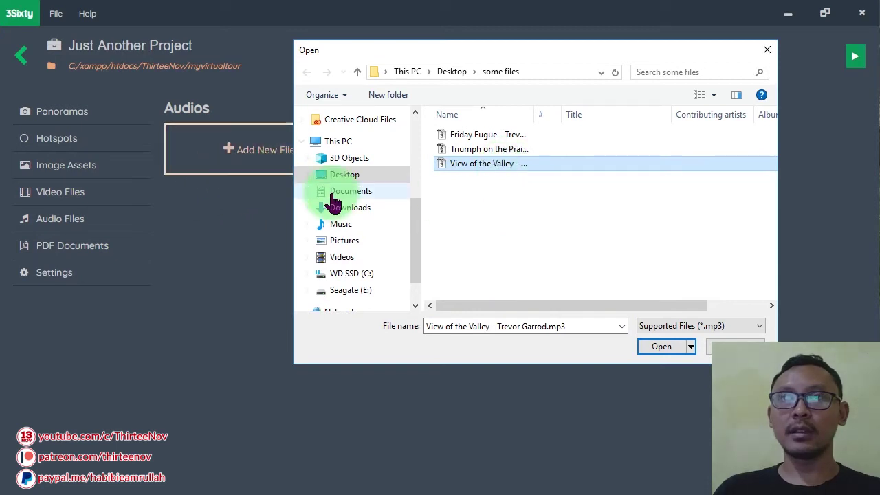
{"action": "left_click", "coordinate": [768, 49]}
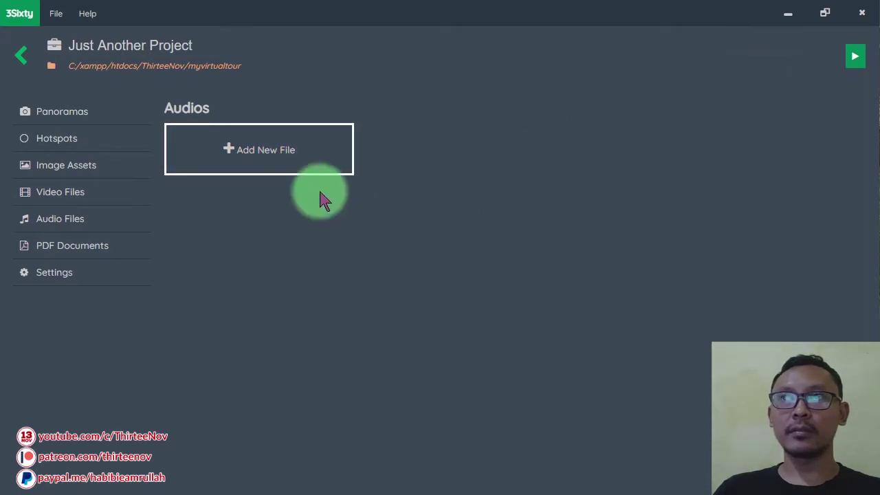
{"action": "left_click", "coordinate": [282, 158]}
{"action": "left_click", "coordinate": [498, 171]}
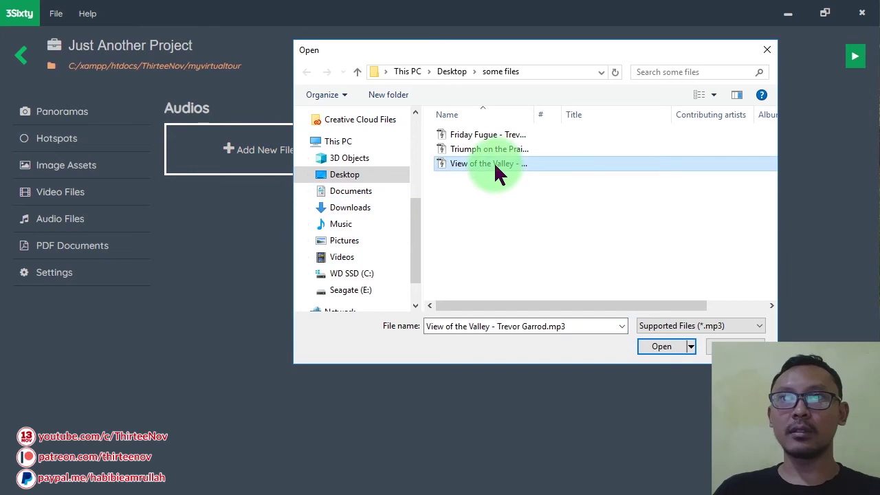
{"action": "left_click", "coordinate": [664, 353]}
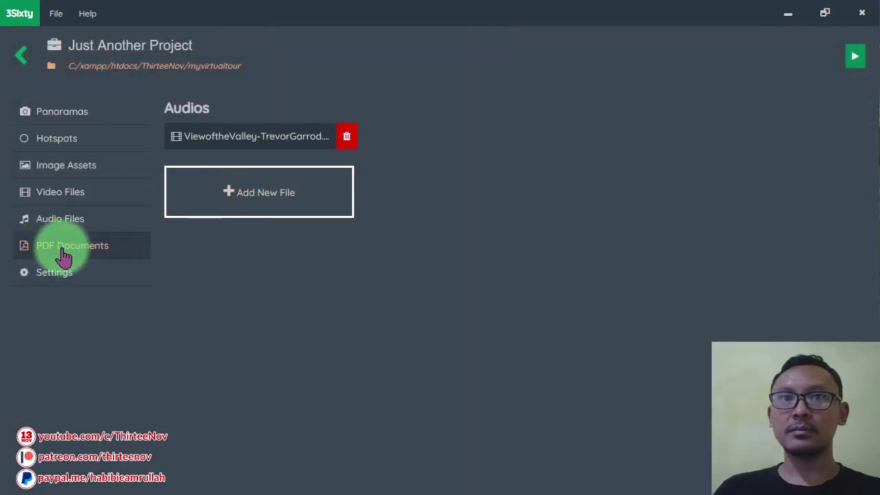
Step: Add sample.pdf from the "some files" folder to the project's PDF documents
{"action": "left_click", "coordinate": [69, 248]}
{"action": "left_click", "coordinate": [249, 154]}
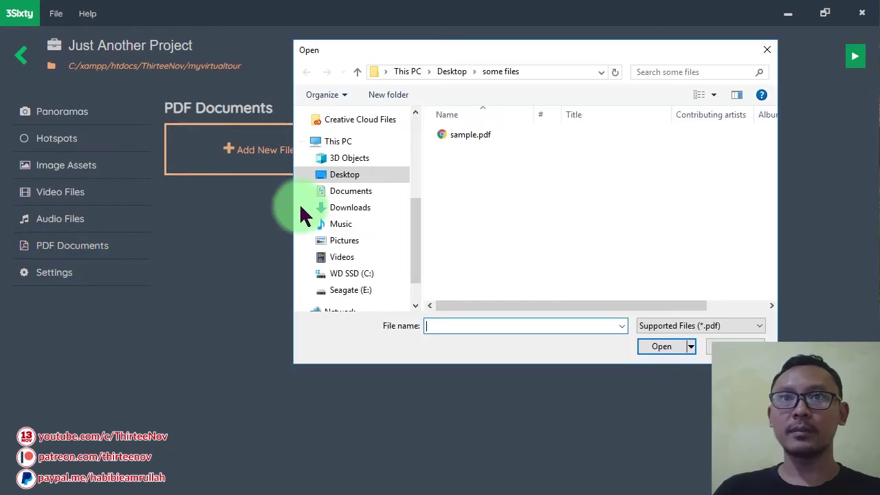
{"action": "left_click", "coordinate": [464, 135]}
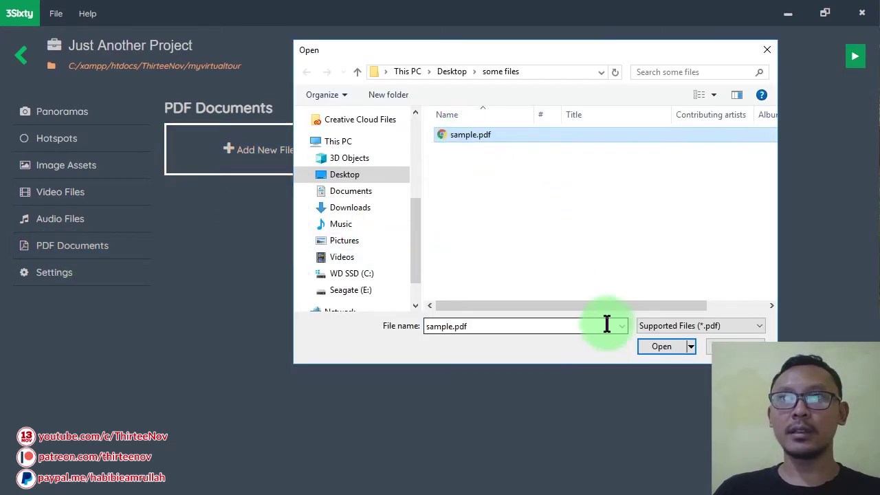
{"action": "left_click", "coordinate": [656, 346]}
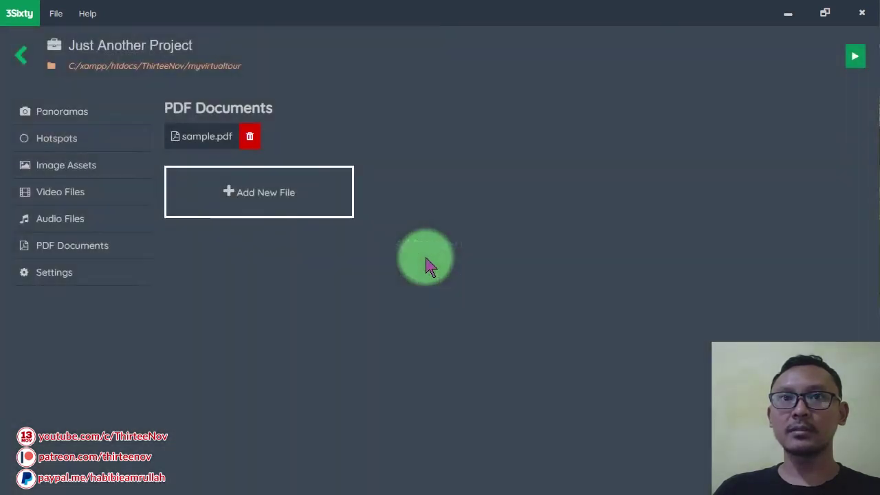
Step: Add a new hotspot named "Open PDF" to the tent.jpg panorama
{"action": "left_click", "coordinate": [72, 145]}
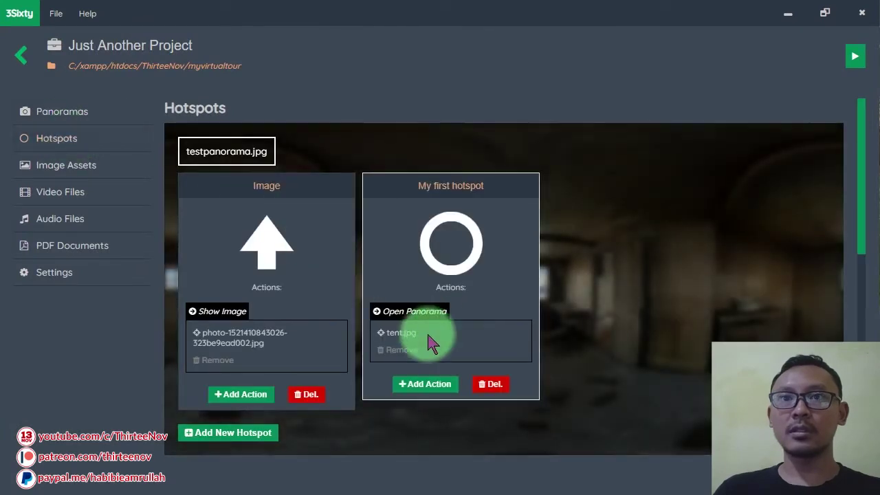
{"action": "scroll", "coordinate": [428, 337], "scroll_direction": "down", "scroll_amount": 10}
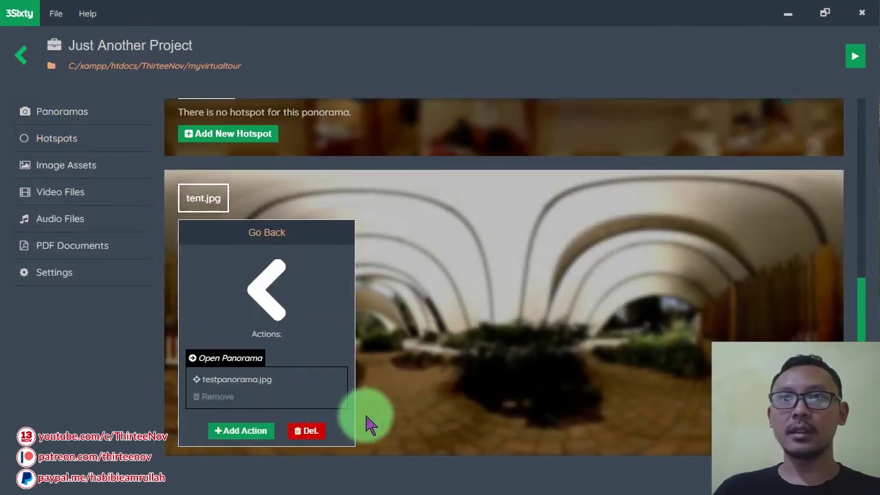
{"action": "scroll", "coordinate": [240, 387], "scroll_direction": "down", "scroll_amount": 1}
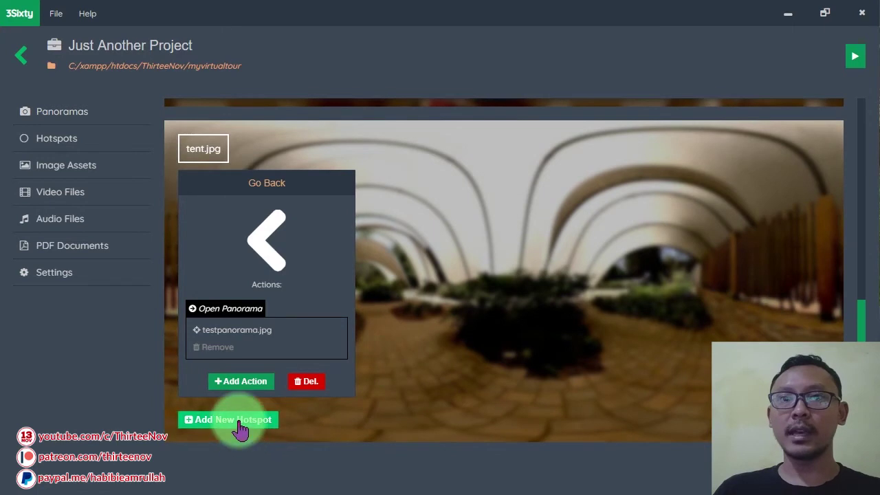
{"action": "left_click", "coordinate": [240, 424]}
{"action": "left_click_drag", "start_coordinate": [388, 341], "coordinate": [598, 279]}
{"action": "left_click", "coordinate": [598, 279], "text": "ctrl"}
{"action": "left_click", "coordinate": [493, 307]}
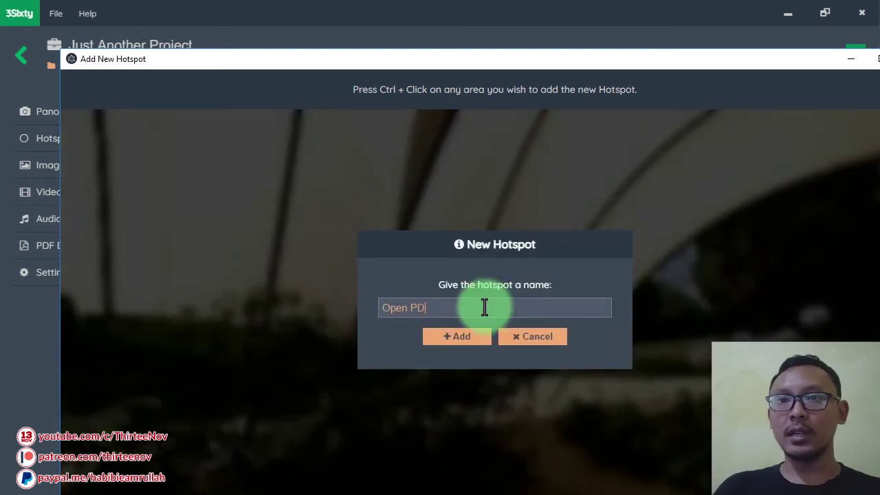
{"action": "left_click", "coordinate": [466, 340]}
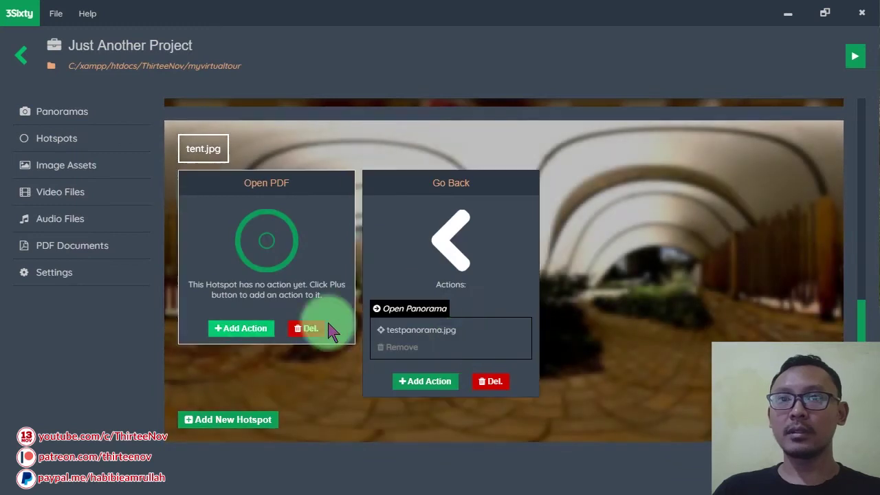
Step: Give the "Open PDF" hotspot an Open a PDF file action that opens sample.pdf
{"action": "left_click", "coordinate": [249, 328]}
{"action": "left_click", "coordinate": [271, 230]}
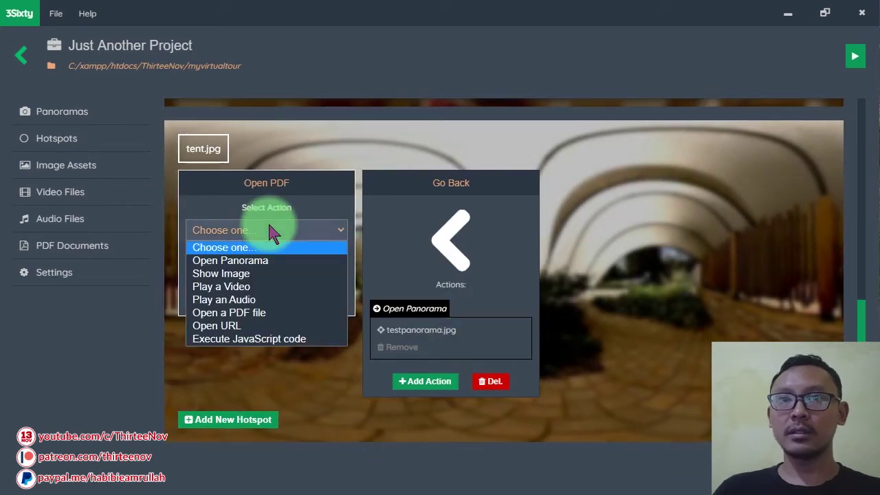
{"action": "left_click", "coordinate": [233, 313]}
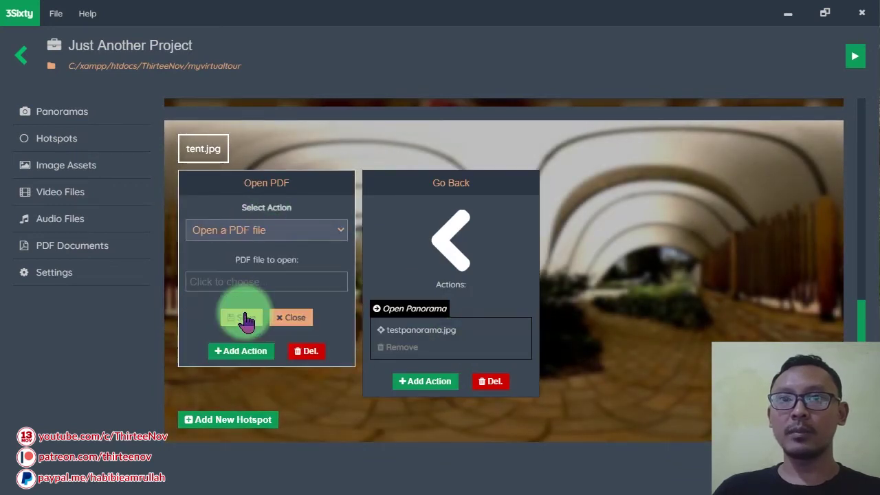
{"action": "left_click", "coordinate": [280, 282]}
{"action": "left_click", "coordinate": [440, 180]}
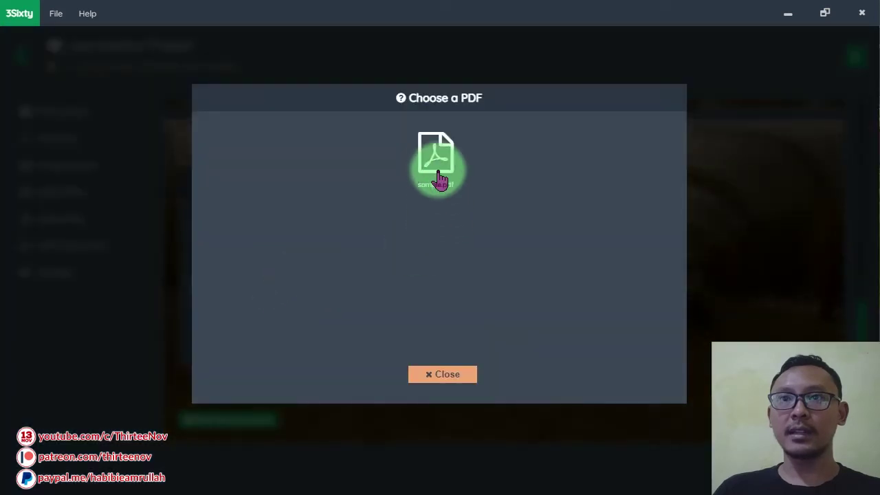
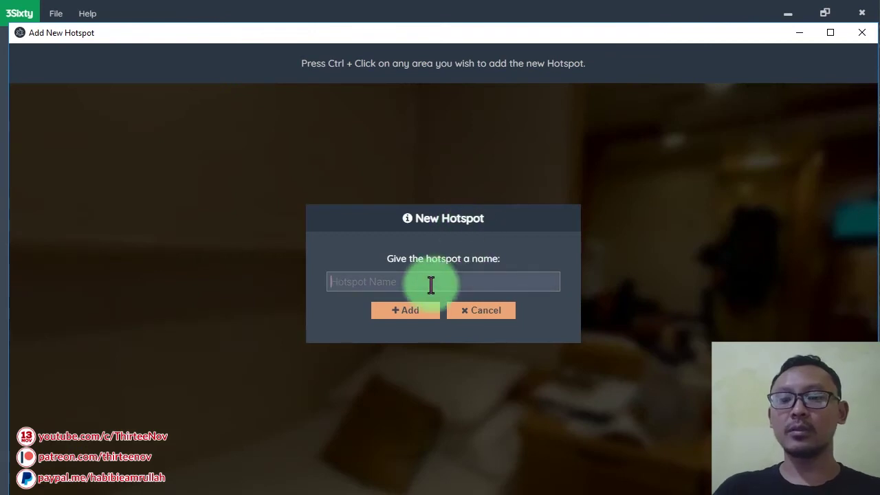
Step: Name the new cabin.jpg hotspot "Video" and add another hotspot named "Audio" on the wall beside the mirror
{"action": "type", "text": "eo"}
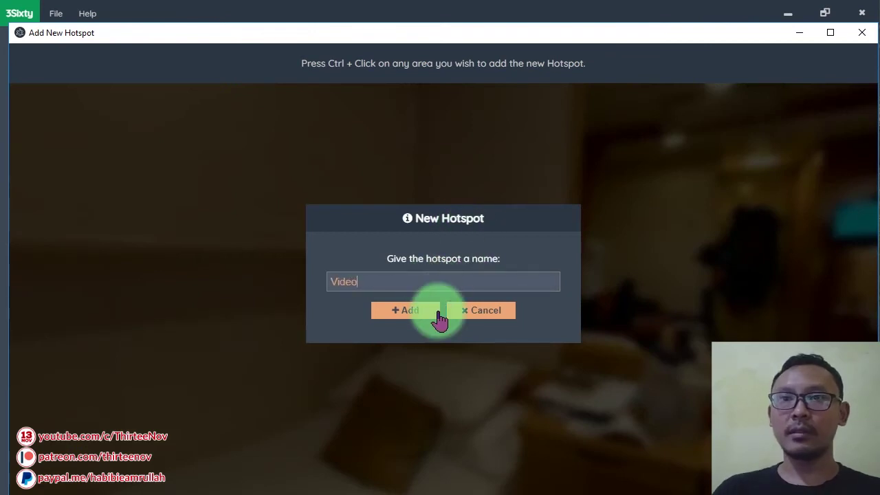
{"action": "left_click", "coordinate": [414, 314]}
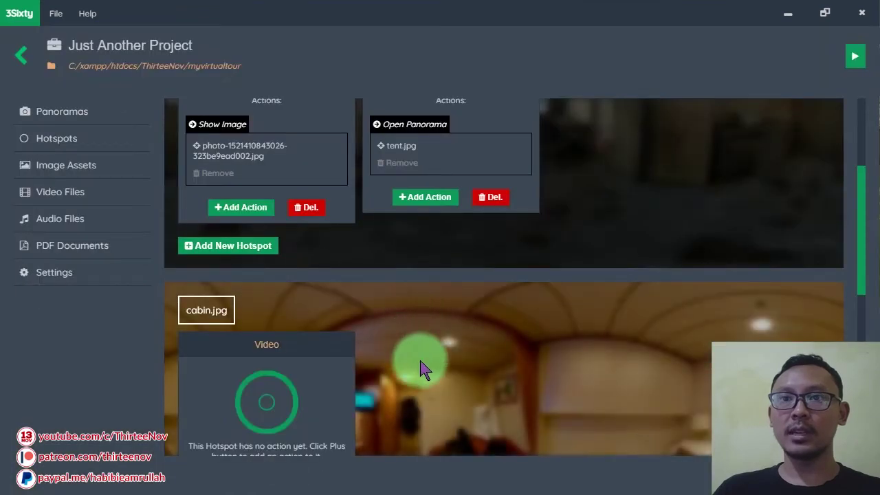
{"action": "scroll", "coordinate": [422, 364], "scroll_direction": "down", "scroll_amount": 1}
{"action": "scroll", "coordinate": [330, 395], "scroll_direction": "down", "scroll_amount": 1}
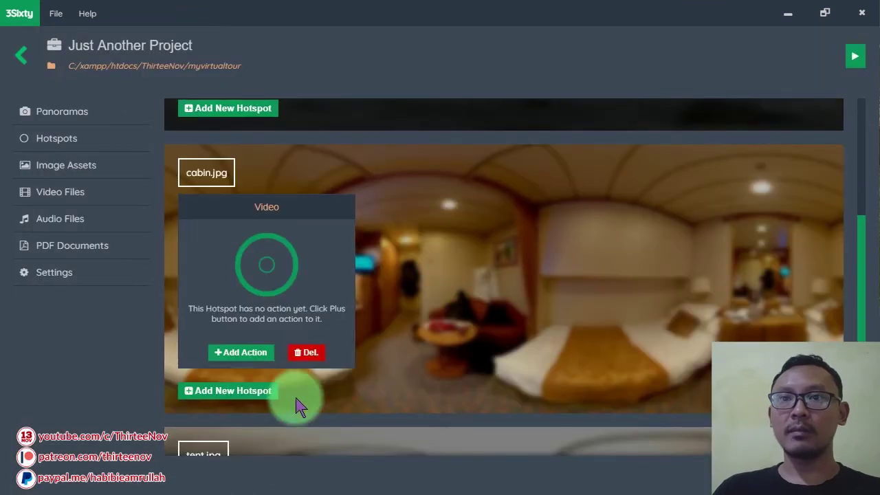
{"action": "left_click", "coordinate": [250, 393]}
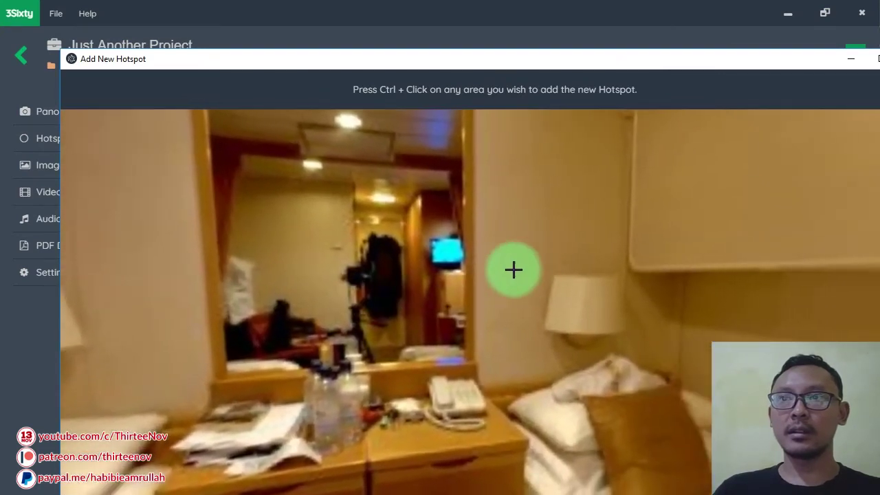
{"action": "left_click", "coordinate": [510, 268], "text": "ctrl"}
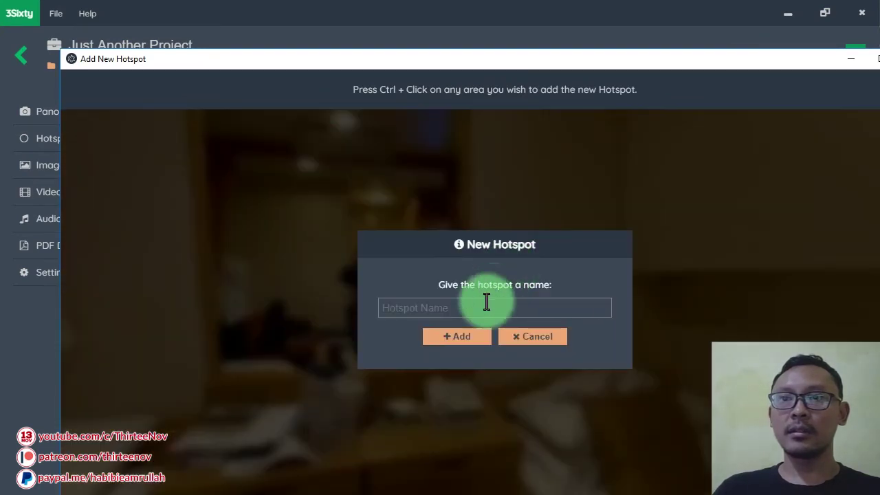
{"action": "left_click", "coordinate": [474, 311]}
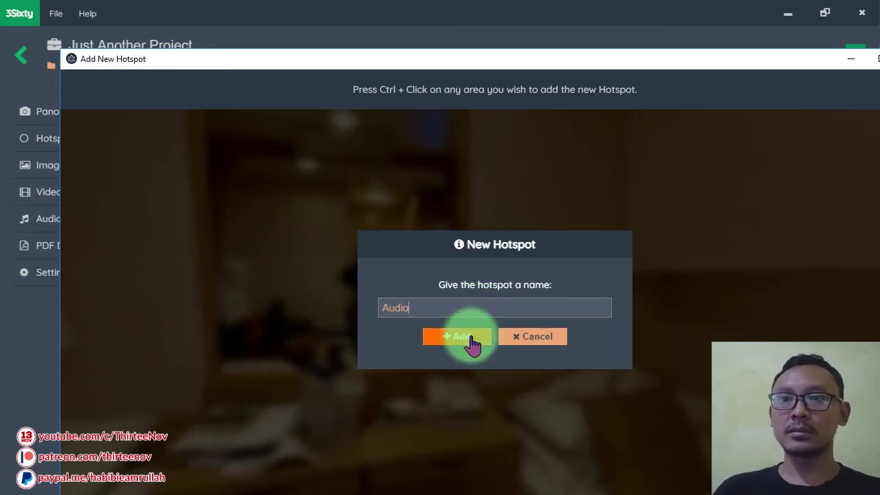
{"action": "left_click", "coordinate": [467, 337]}
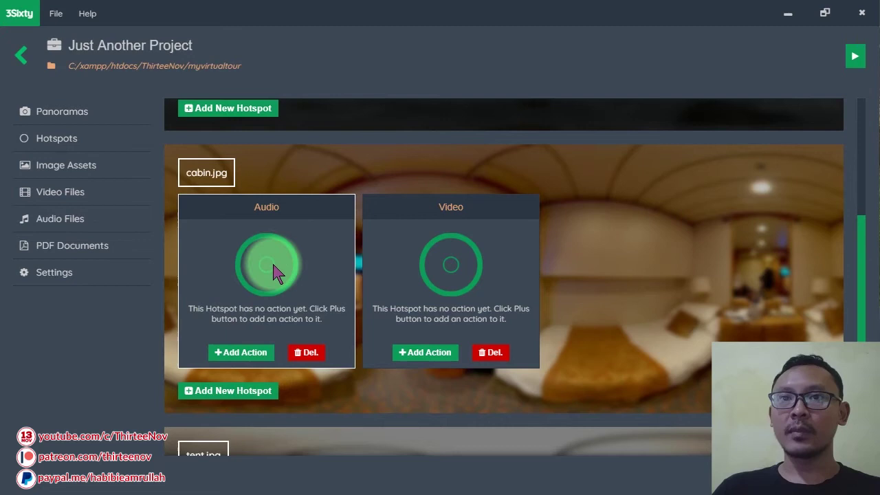
Step: Give the "Audio" hotspot a Play a Video action that plays the "Creating crowd cars" video
{"action": "left_click", "coordinate": [246, 356]}
{"action": "left_click", "coordinate": [288, 255]}
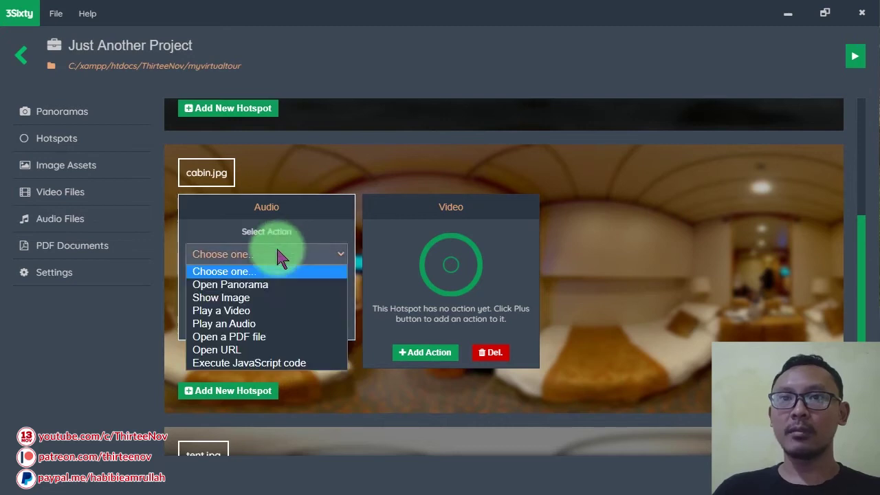
{"action": "left_click", "coordinate": [227, 311]}
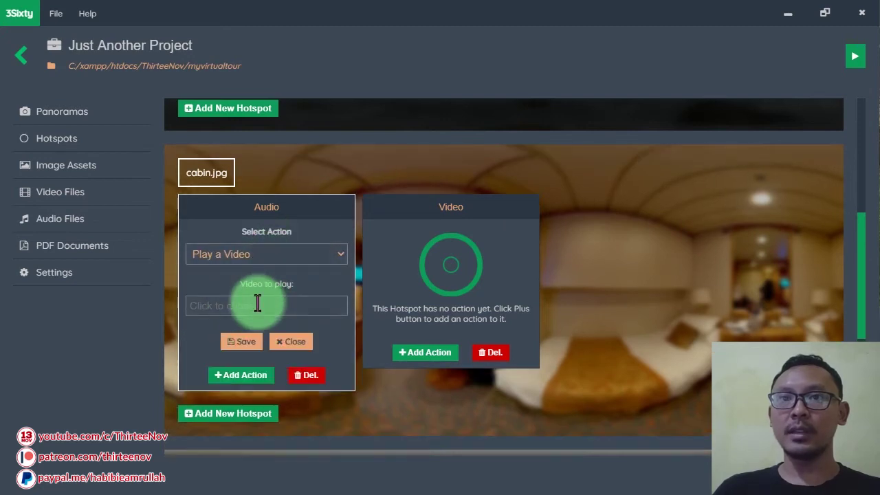
{"action": "left_click", "coordinate": [256, 304]}
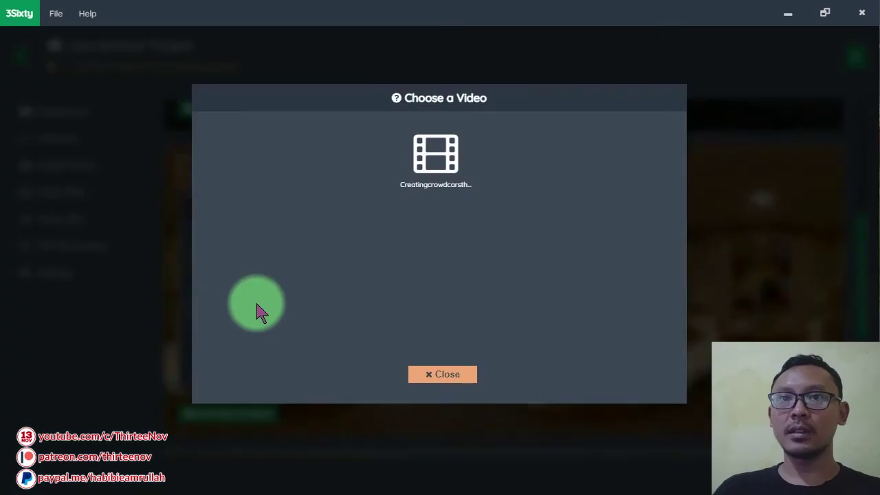
{"action": "left_click", "coordinate": [434, 165]}
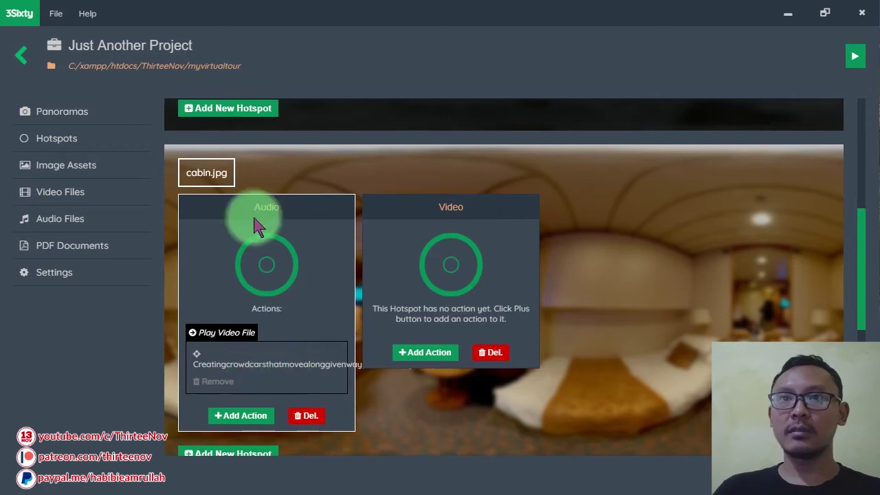
Step: Rename the MP4 in the project's videos folder as "video" and return to the hotspots in 3Sixty
{"action": "left_click", "coordinate": [172, 66]}
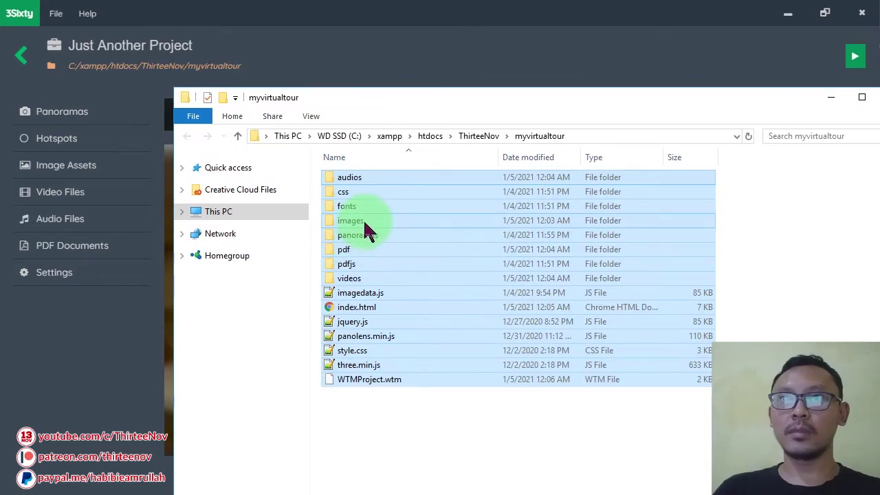
{"action": "left_click", "coordinate": [364, 221]}
{"action": "left_click", "coordinate": [360, 279]}
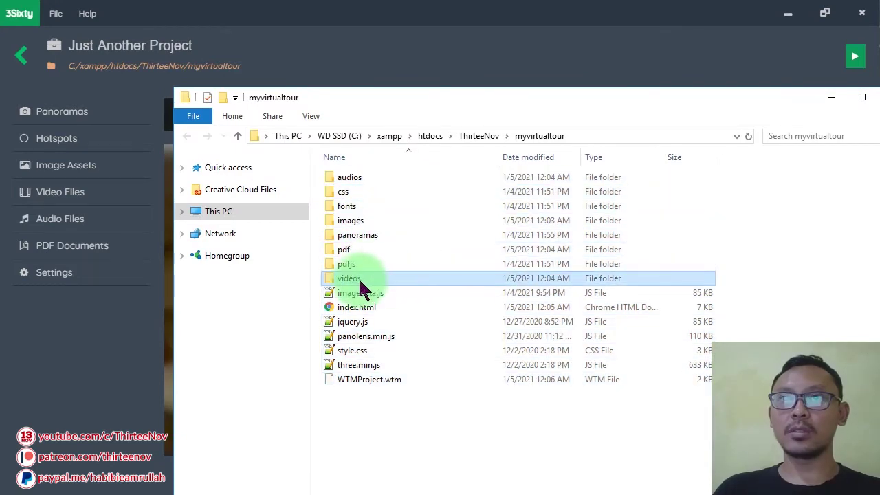
{"action": "double_click", "coordinate": [357, 279]}
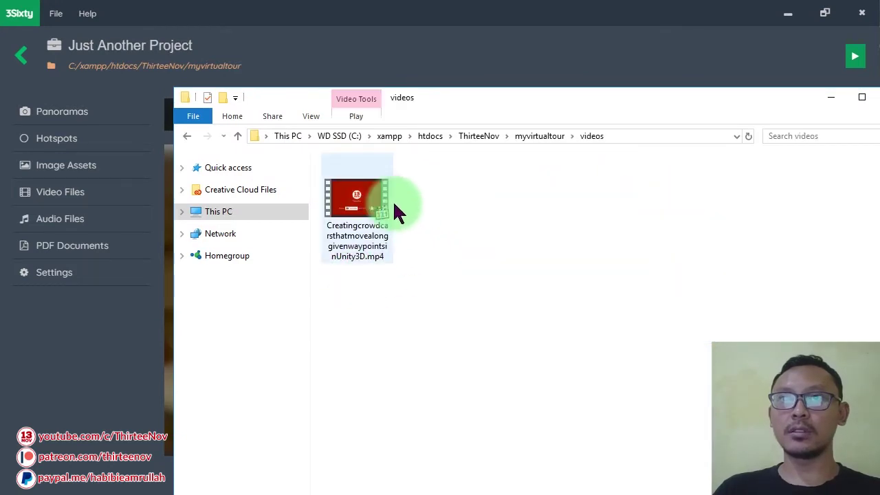
{"action": "left_click", "coordinate": [346, 239]}
{"action": "type", "text": "video"}
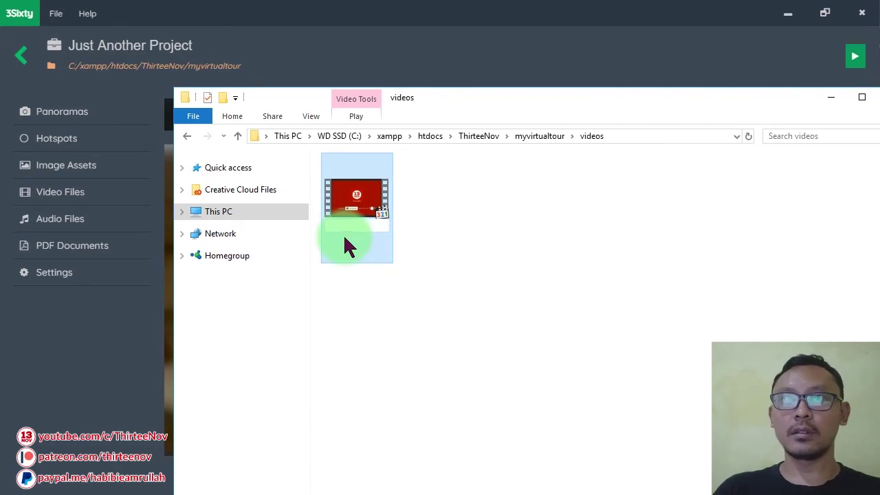
{"action": "key", "text": "Return"}
{"action": "left_click", "coordinate": [493, 42]}
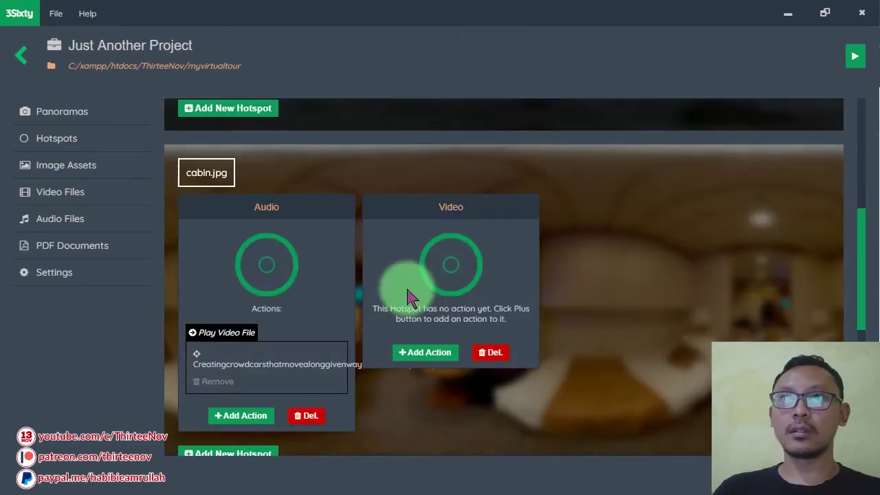
Step: Replace the "Audio" hotspot's action with a Play a Video action that plays video.mp4
{"action": "left_click", "coordinate": [220, 381]}
{"action": "left_click", "coordinate": [247, 354]}
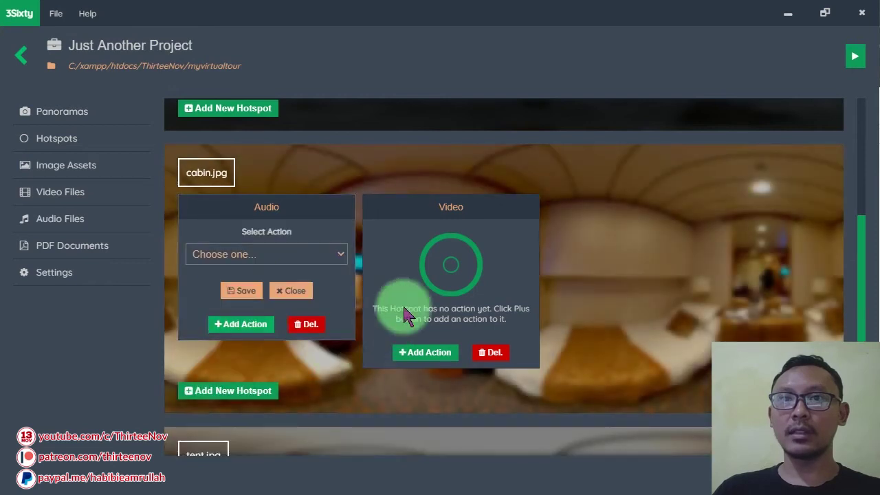
{"action": "left_click", "coordinate": [255, 254]}
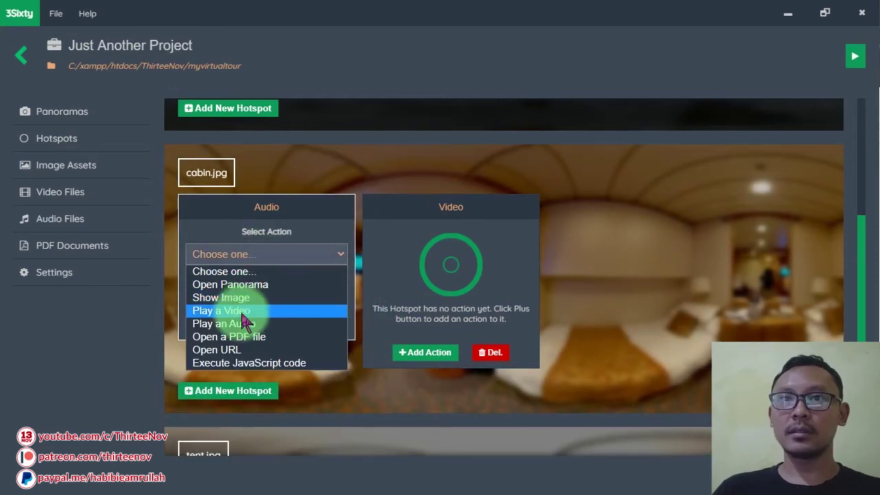
{"action": "left_click", "coordinate": [253, 310]}
{"action": "left_click", "coordinate": [257, 307]}
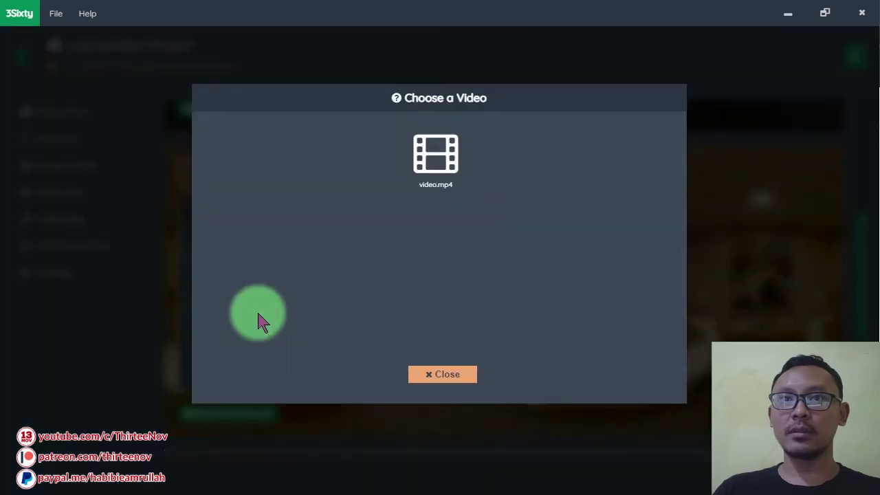
{"action": "left_click", "coordinate": [440, 171]}
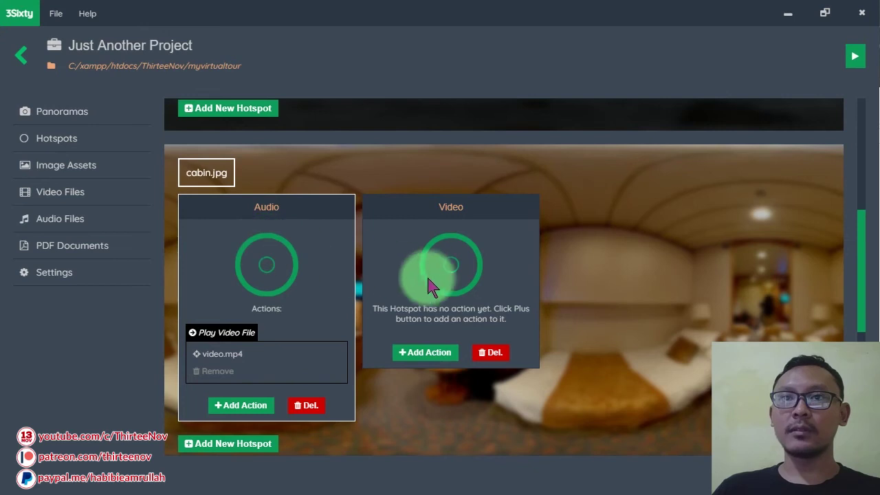
Step: Give the "Video" hotspot the chevronforward icon and a Play an Audio action that plays the ViewoftheValley audio file
{"action": "left_click", "coordinate": [455, 266]}
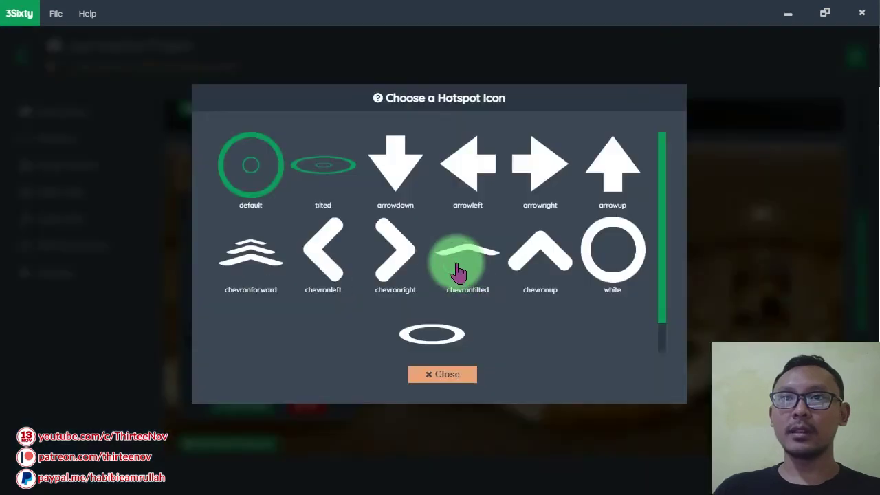
{"action": "left_click", "coordinate": [250, 273]}
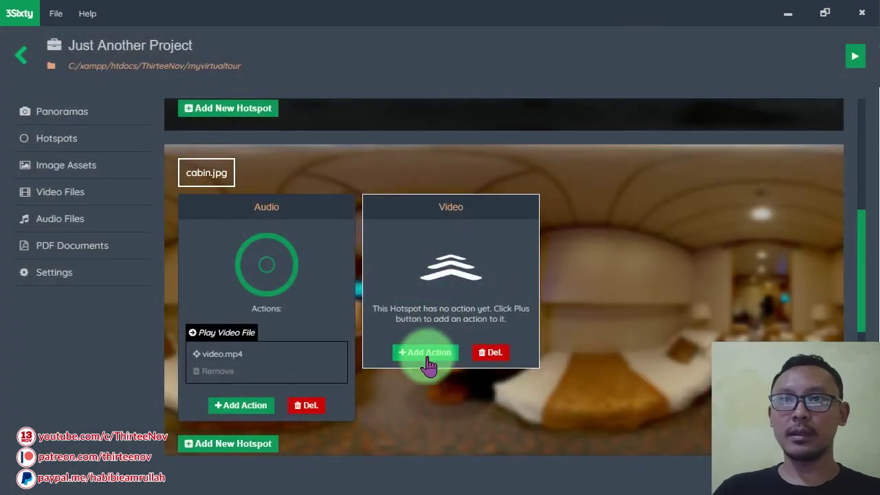
{"action": "left_click", "coordinate": [426, 353]}
{"action": "left_click", "coordinate": [436, 256]}
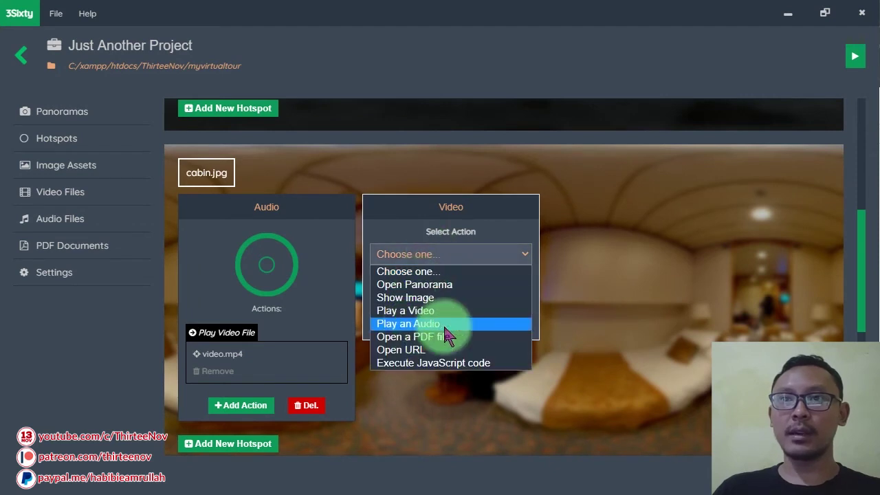
{"action": "left_click", "coordinate": [444, 326]}
{"action": "left_click", "coordinate": [413, 303]}
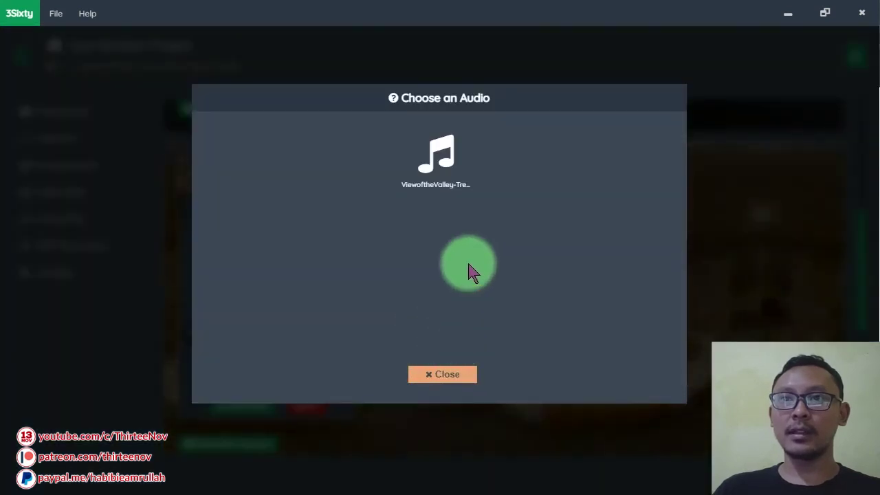
{"action": "left_click", "coordinate": [449, 157]}
{"action": "left_click", "coordinate": [492, 413]}
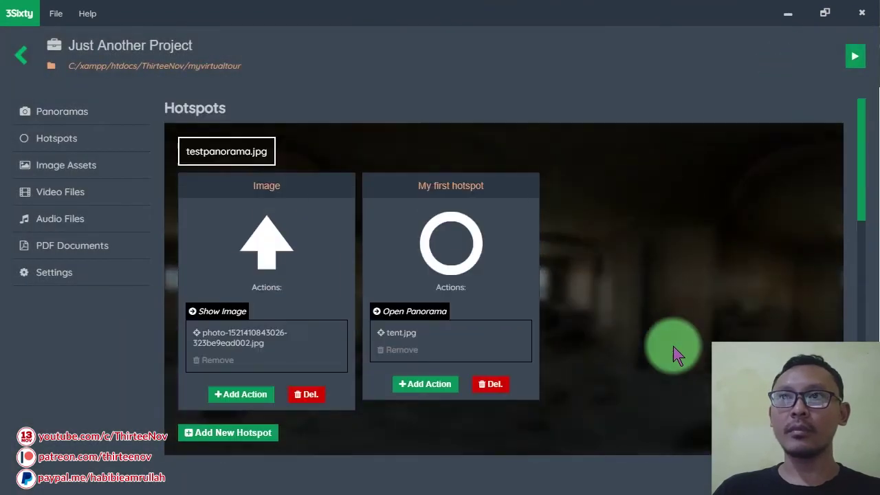
Step: Run the tour preview and review the hotspot actions of testpanorama.jpg and cabin.jpg
{"action": "left_click", "coordinate": [854, 65]}
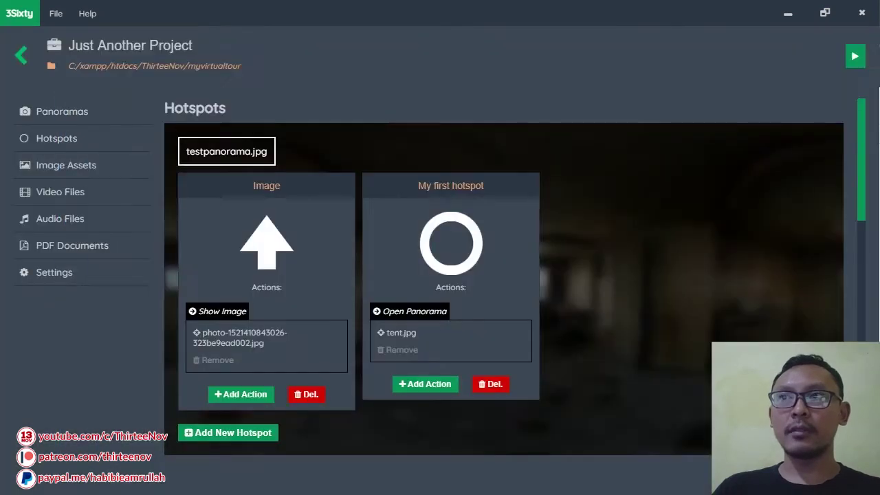
{"action": "scroll", "coordinate": [560, 397], "scroll_direction": "down", "scroll_amount": 5}
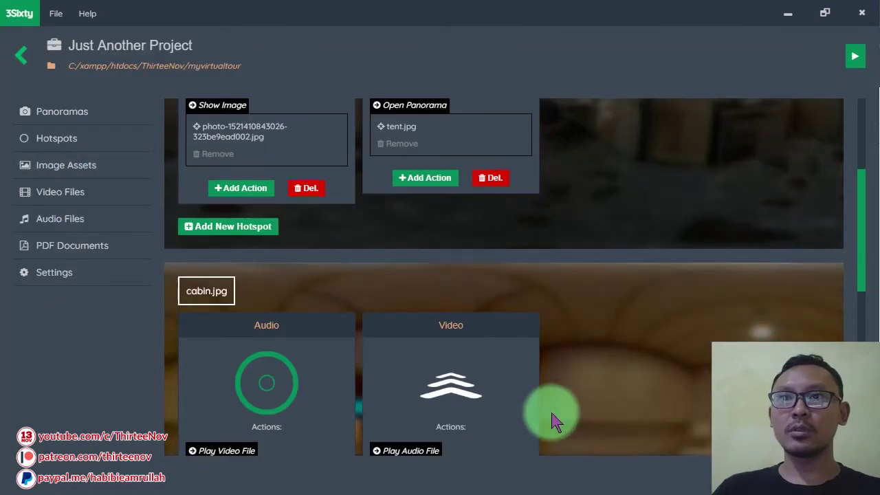
{"action": "scroll", "coordinate": [619, 337], "scroll_direction": "up", "scroll_amount": 3}
{"action": "scroll", "coordinate": [619, 344], "scroll_direction": "down", "scroll_amount": 1}
{"action": "scroll", "coordinate": [605, 347], "scroll_direction": "down", "scroll_amount": 1}
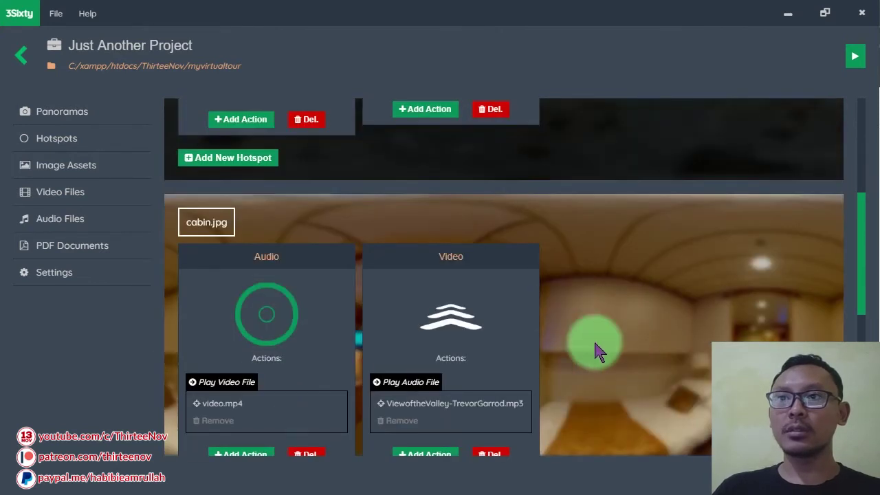
{"action": "scroll", "coordinate": [624, 365], "scroll_direction": "up", "scroll_amount": 3}
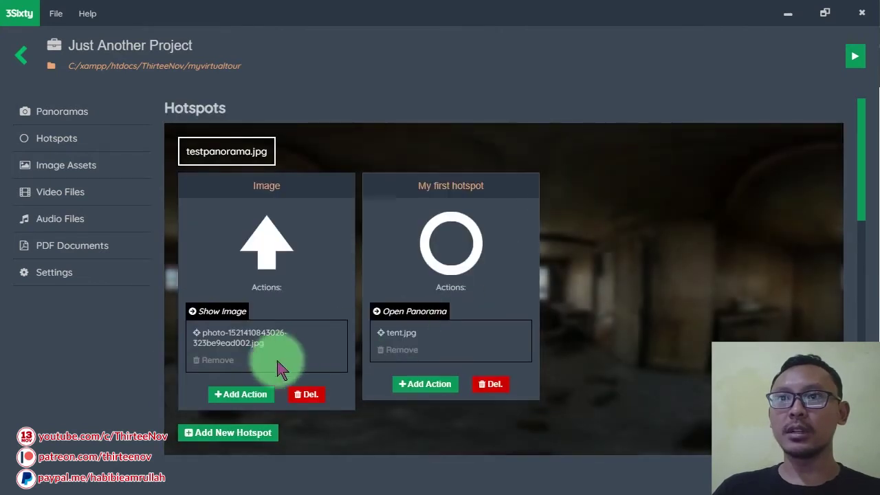
Step: Add a hotspot named "Jump to Cabin" to testpanorama.jpg on the wall above the old cabinet
{"action": "left_click", "coordinate": [253, 435]}
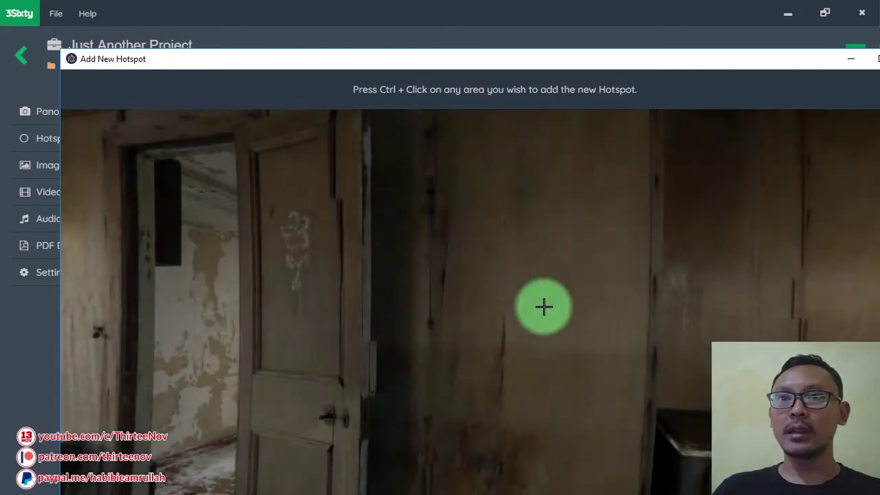
{"action": "left_click_drag", "start_coordinate": [589, 360], "coordinate": [238, 320]}
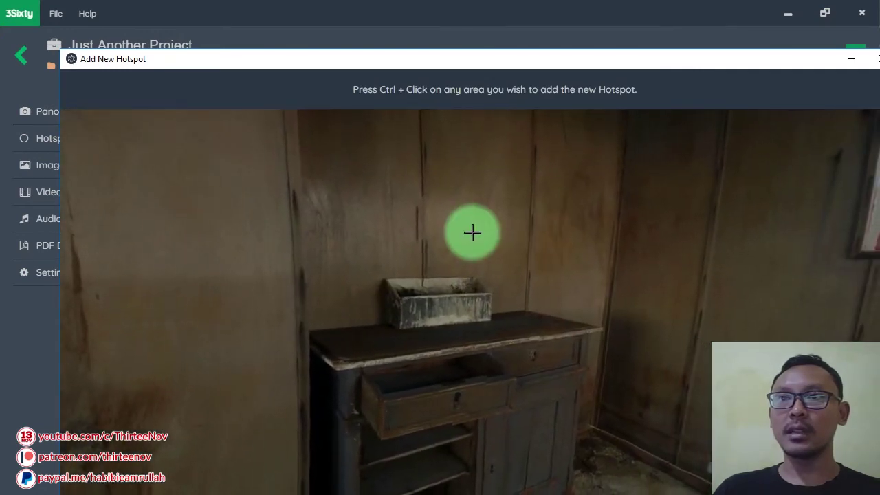
{"action": "left_click", "coordinate": [472, 231], "text": "ctrl"}
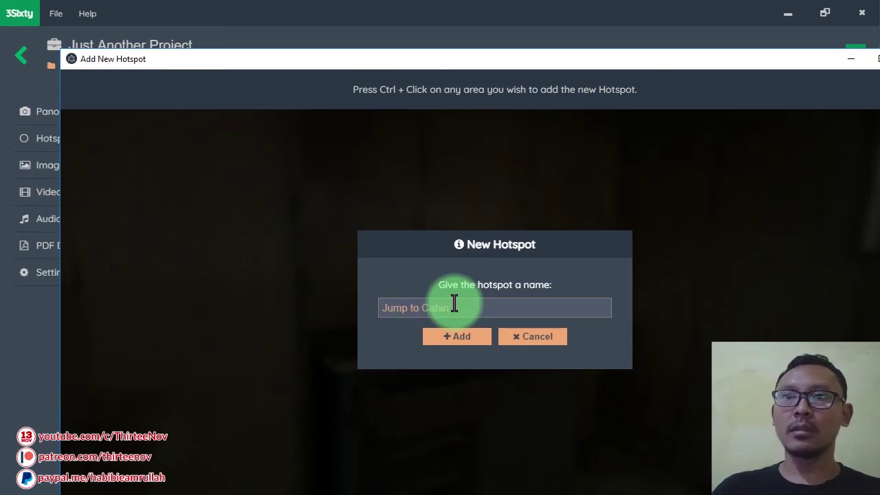
{"action": "left_click", "coordinate": [458, 338]}
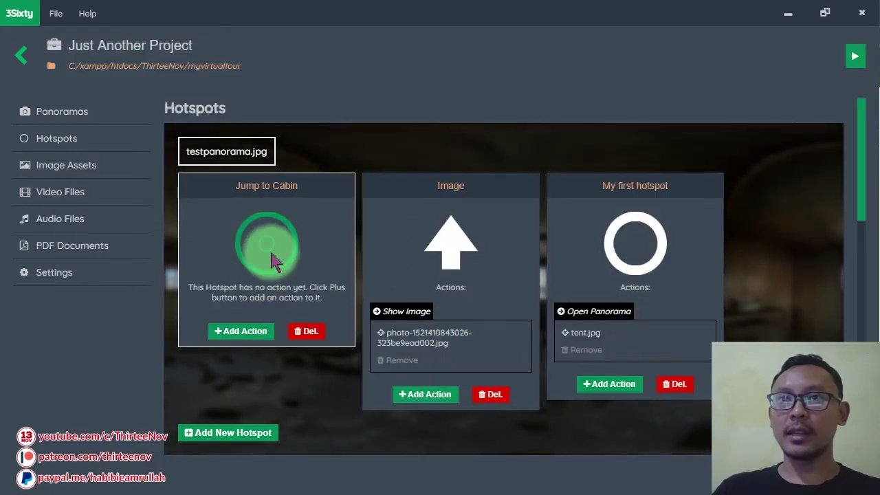
Step: Give the "Jump to Cabin" hotspot the arrowright icon and an Open Panorama action leading to cabin.jpg
{"action": "left_click", "coordinate": [272, 259]}
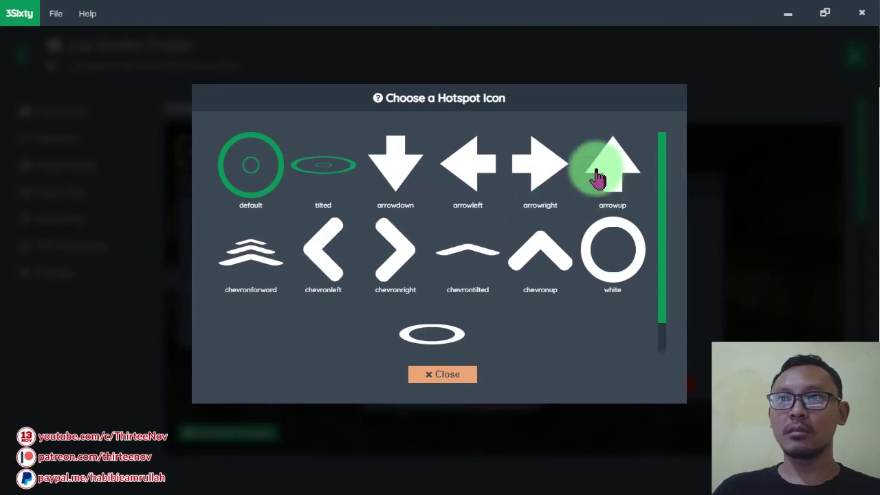
{"action": "left_click", "coordinate": [548, 172]}
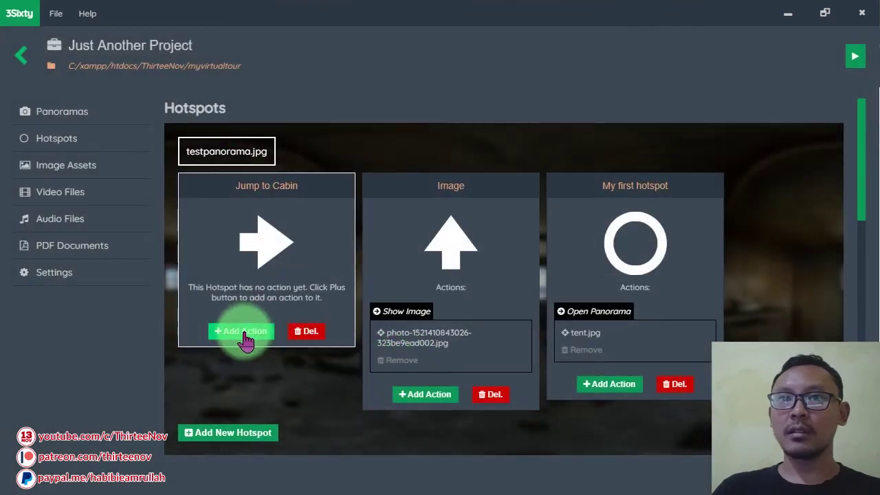
{"action": "left_click", "coordinate": [246, 333]}
{"action": "left_click", "coordinate": [294, 232]}
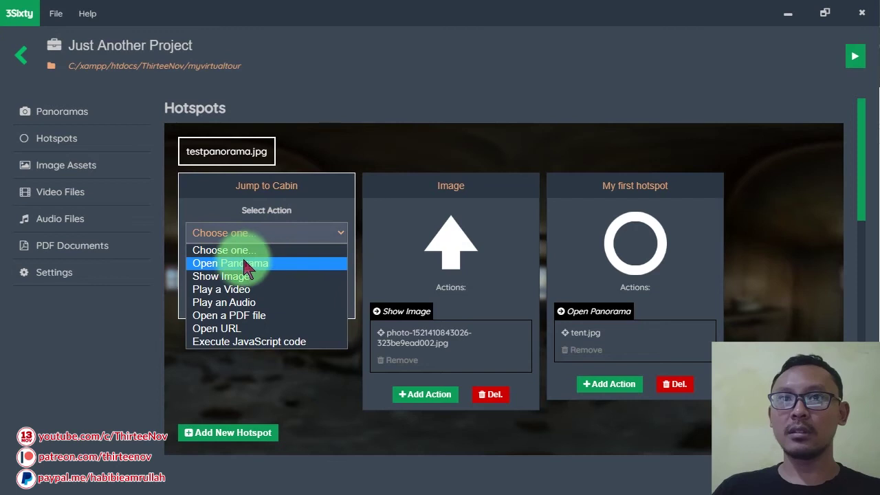
{"action": "left_click", "coordinate": [244, 265]}
{"action": "left_click", "coordinate": [281, 284]}
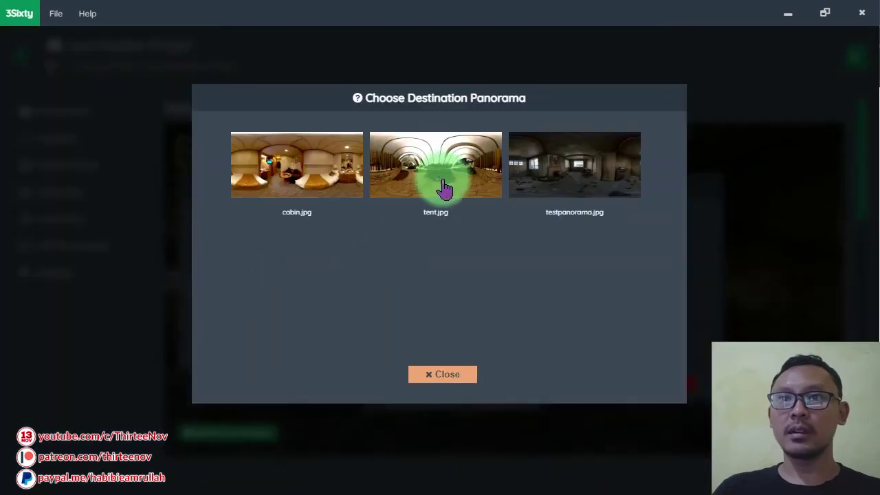
{"action": "left_click", "coordinate": [299, 160]}
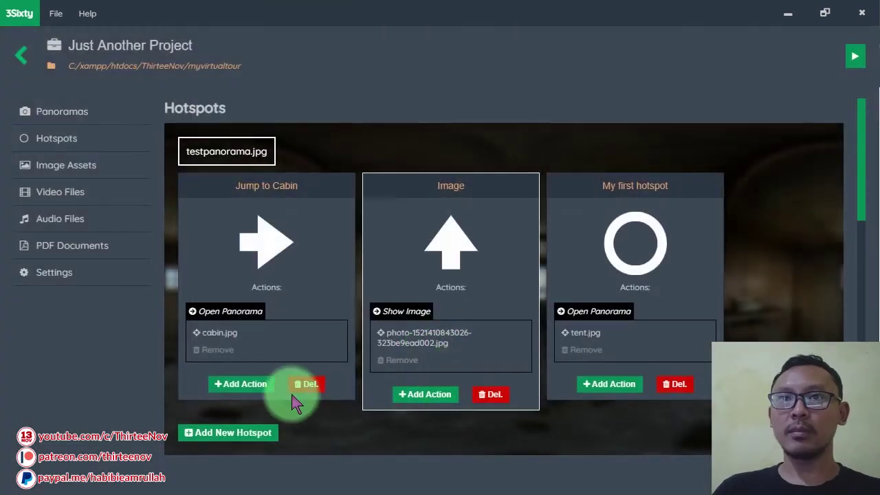
Step: Preview the tour and go to the cabin panorama through the arrow hotspot above the cabinet
{"action": "left_click", "coordinate": [854, 56]}
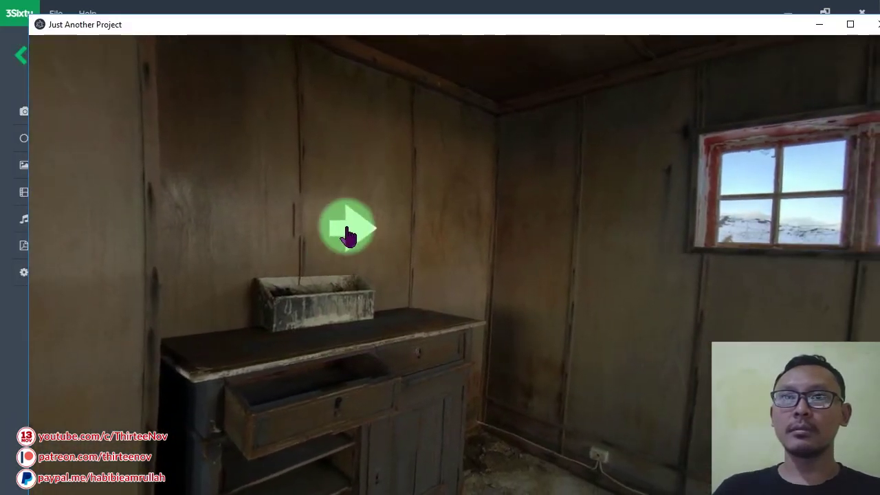
{"action": "left_click", "coordinate": [347, 231]}
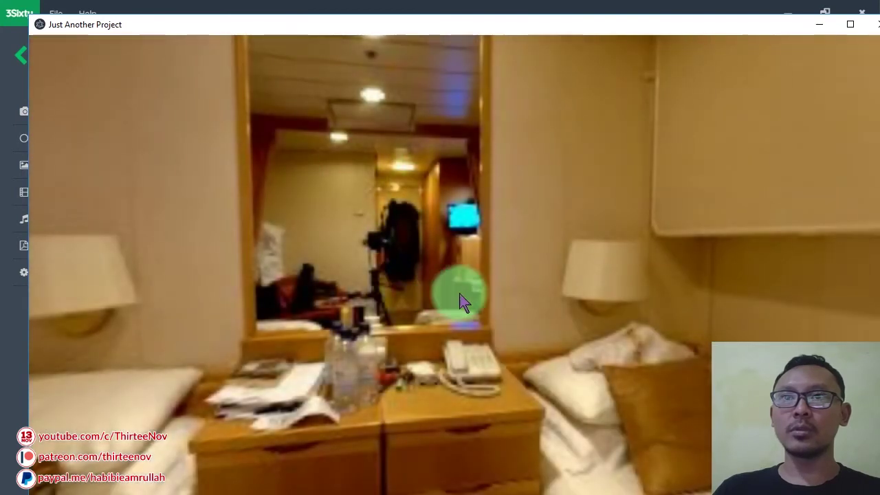
{"action": "left_click_drag", "start_coordinate": [324, 314], "coordinate": [280, 226]}
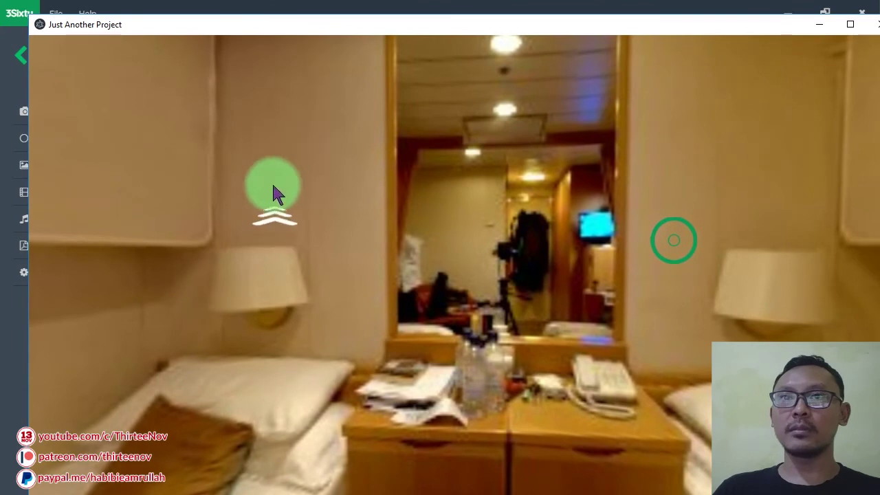
Step: Test the chevron hotspot in the cabin by playing its audio, skipping ahead through the track and closing the player
{"action": "left_click", "coordinate": [271, 220]}
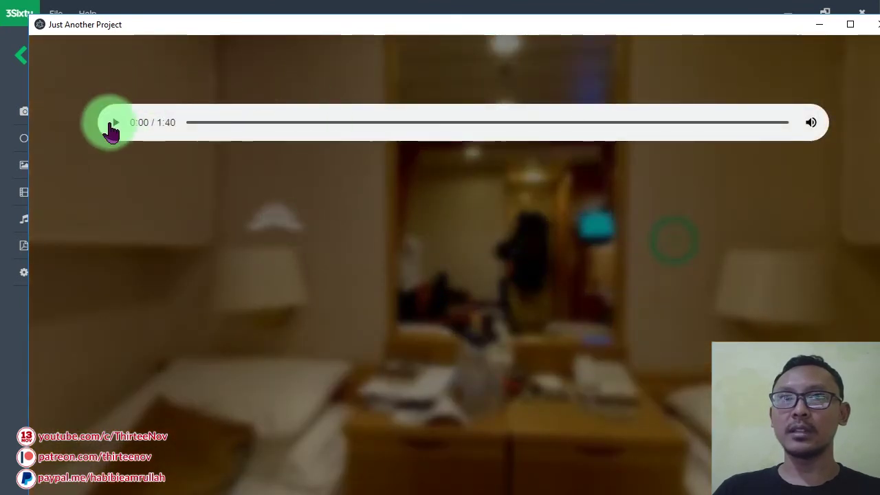
{"action": "left_click", "coordinate": [226, 124]}
{"action": "left_click", "coordinate": [317, 127]}
{"action": "left_click", "coordinate": [418, 127]}
{"action": "left_click", "coordinate": [507, 127]}
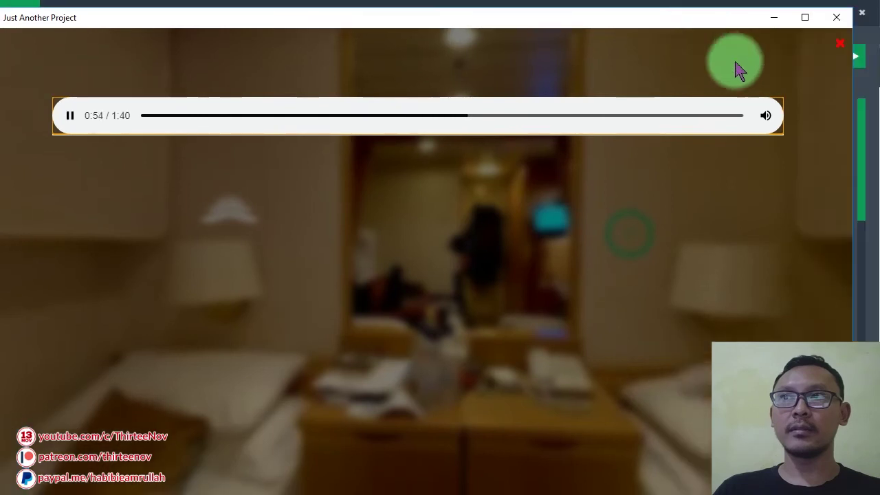
{"action": "left_click", "coordinate": [619, 234]}
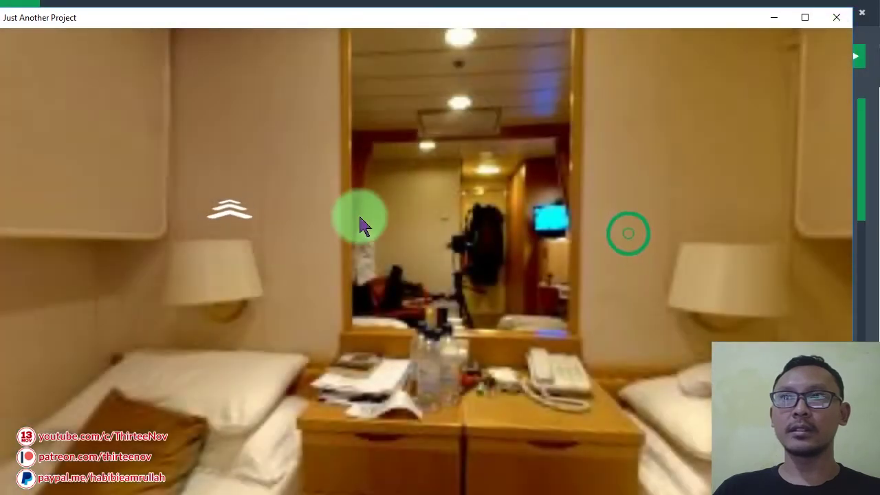
Step: Test the green ring hotspot beside the mirror by playing and skipping through its video, then close the tour preview
{"action": "left_click_drag", "start_coordinate": [360, 220], "coordinate": [238, 251]}
{"action": "left_click_drag", "start_coordinate": [467, 251], "coordinate": [451, 236]}
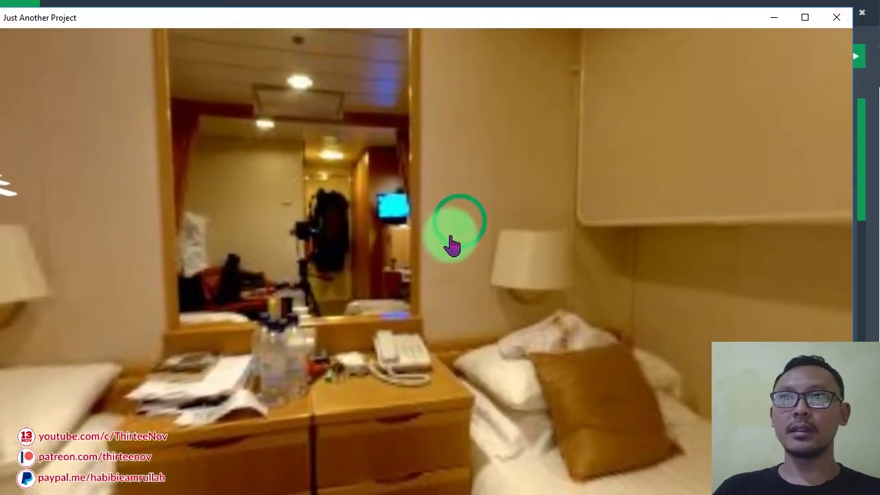
{"action": "left_click", "coordinate": [456, 221]}
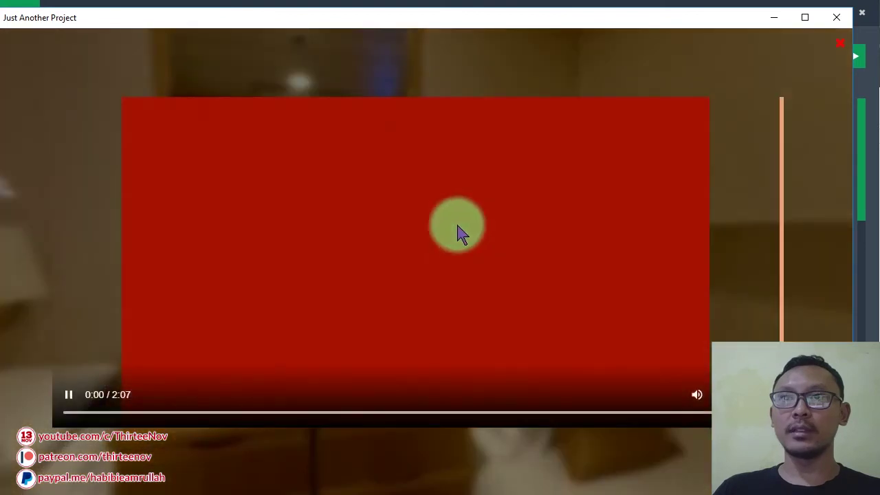
{"action": "left_click", "coordinate": [249, 413]}
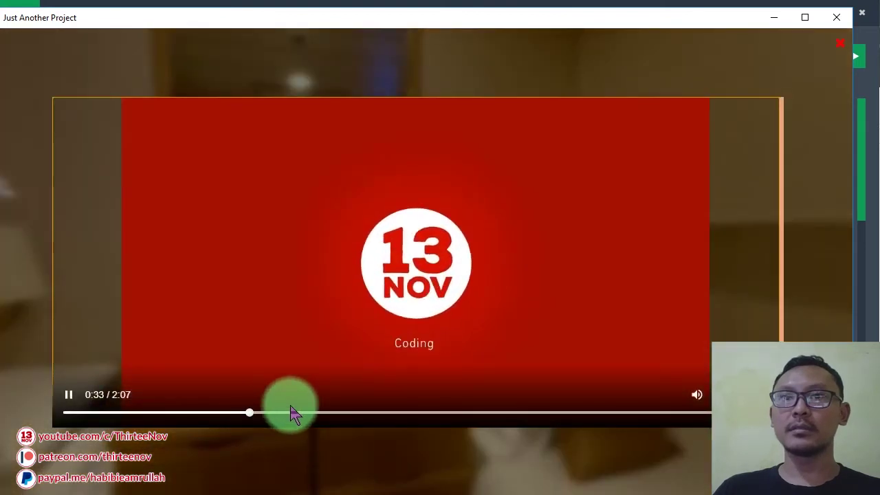
{"action": "left_click", "coordinate": [304, 413]}
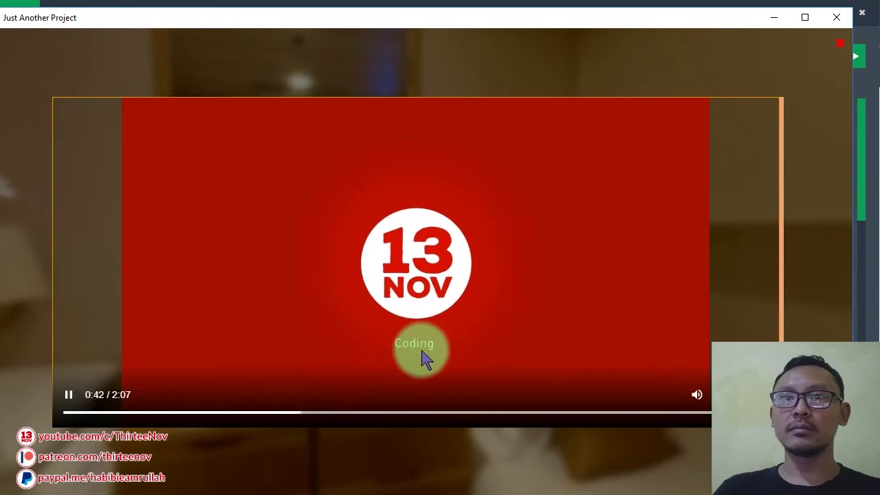
{"action": "left_click", "coordinate": [327, 307]}
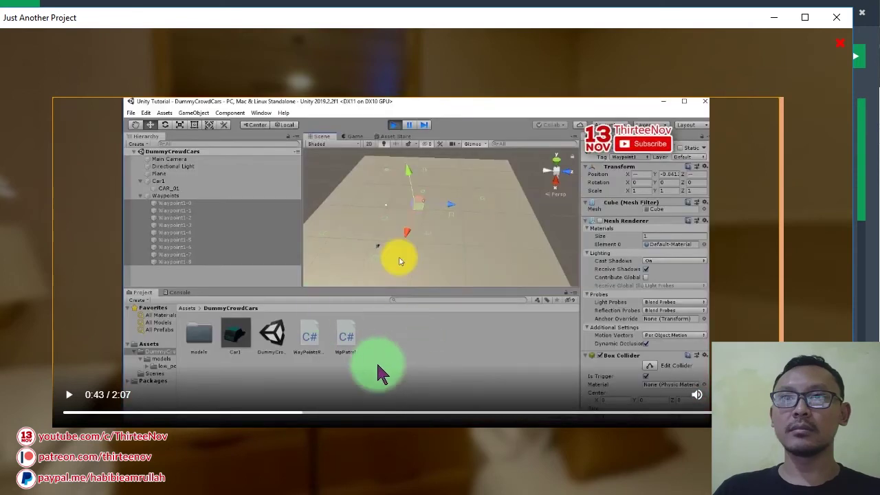
{"action": "left_click", "coordinate": [365, 392]}
{"action": "left_click", "coordinate": [344, 413]}
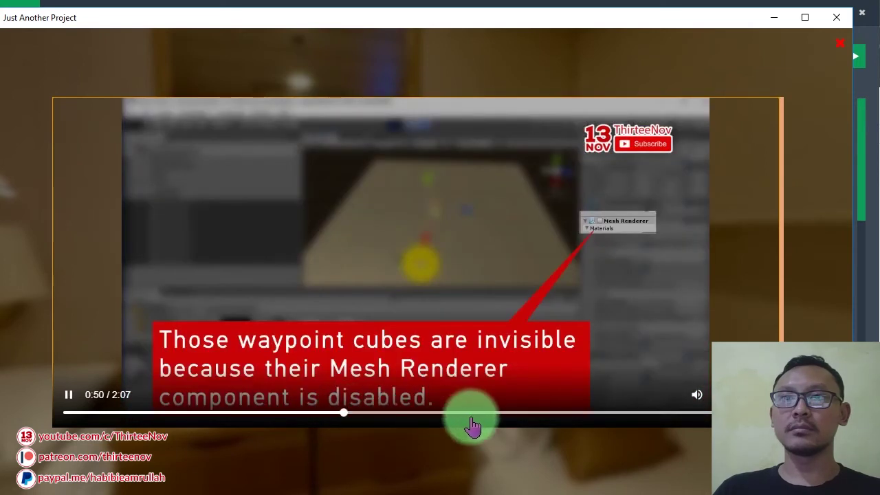
{"action": "left_click", "coordinate": [483, 413]}
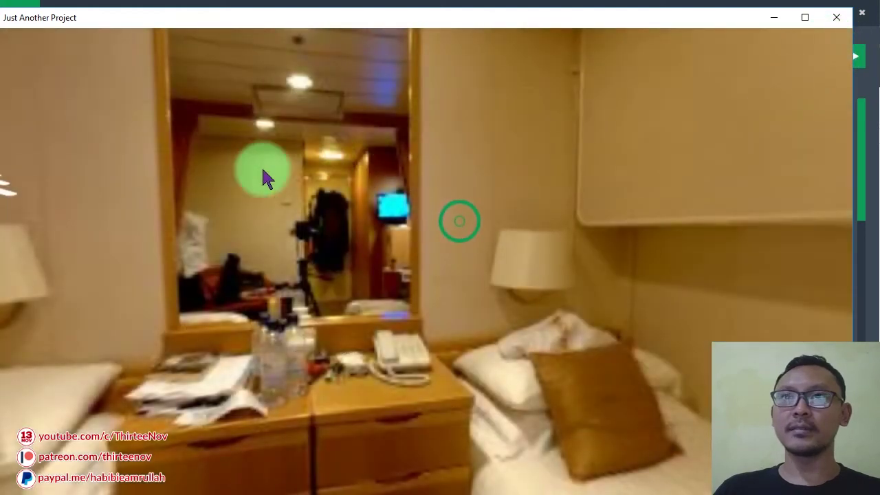
{"action": "left_click_drag", "start_coordinate": [264, 170], "coordinate": [682, 164]}
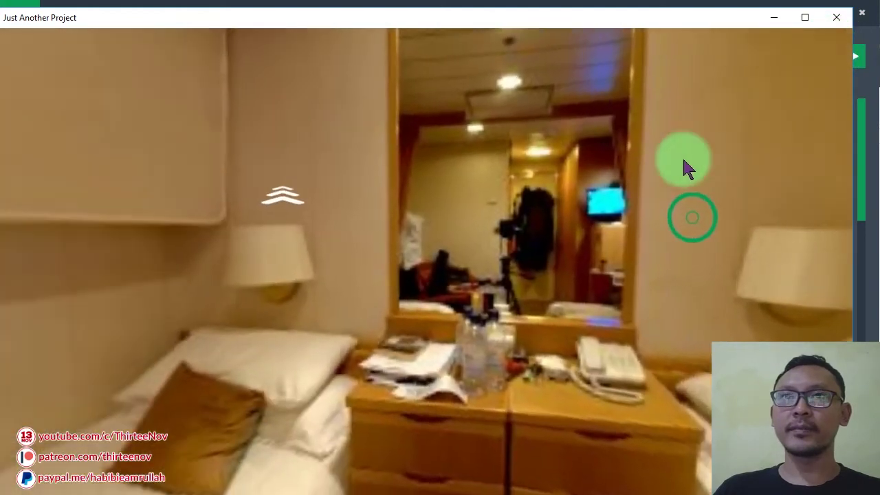
{"action": "left_click", "coordinate": [836, 17]}
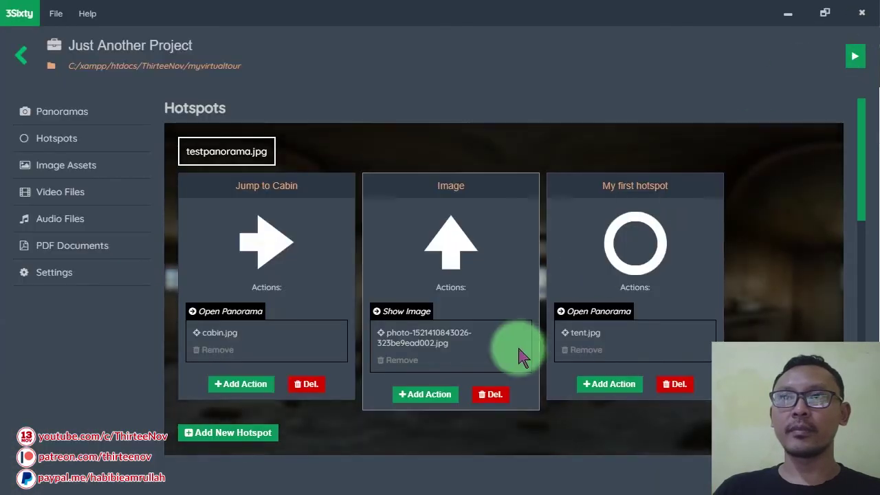
Step: Add a hotspot named "Open URL" to testpanorama.jpg, placed on the large window overlooking the snow
{"action": "left_click", "coordinate": [255, 433]}
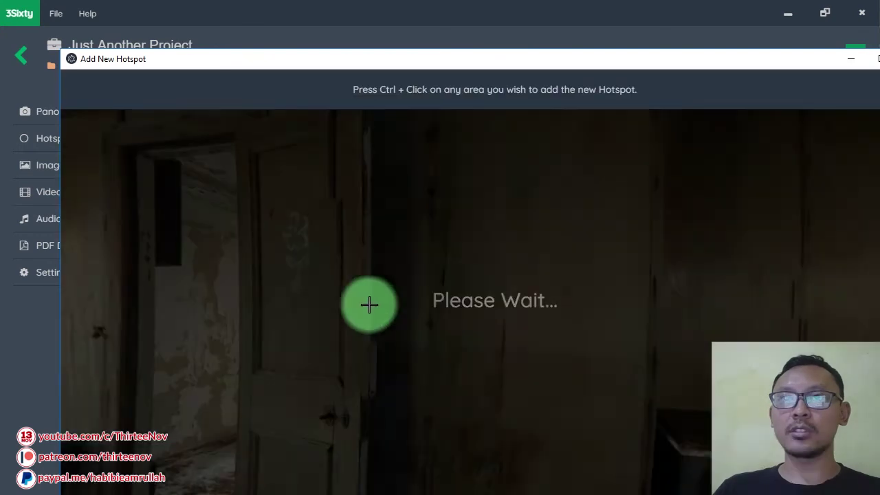
{"action": "left_click_drag", "start_coordinate": [367, 305], "coordinate": [456, 262]}
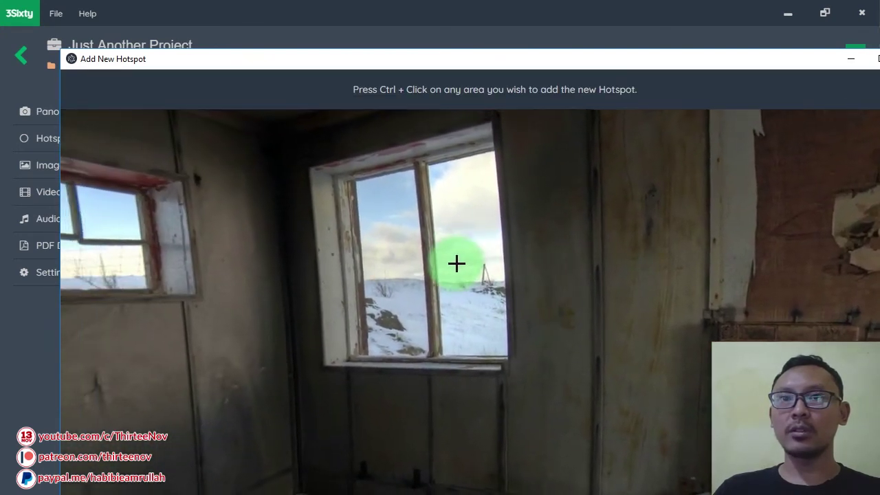
{"action": "left_click", "coordinate": [456, 261], "text": "ctrl"}
{"action": "left_click", "coordinate": [504, 313]}
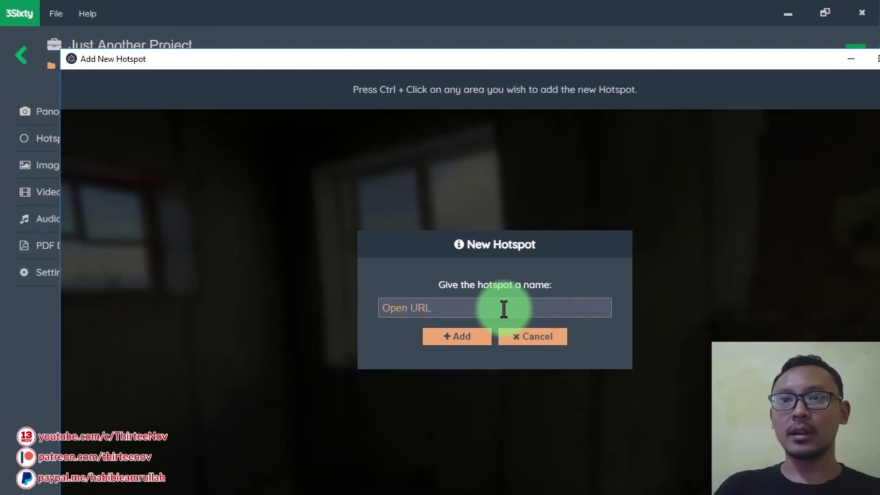
{"action": "left_click", "coordinate": [472, 336]}
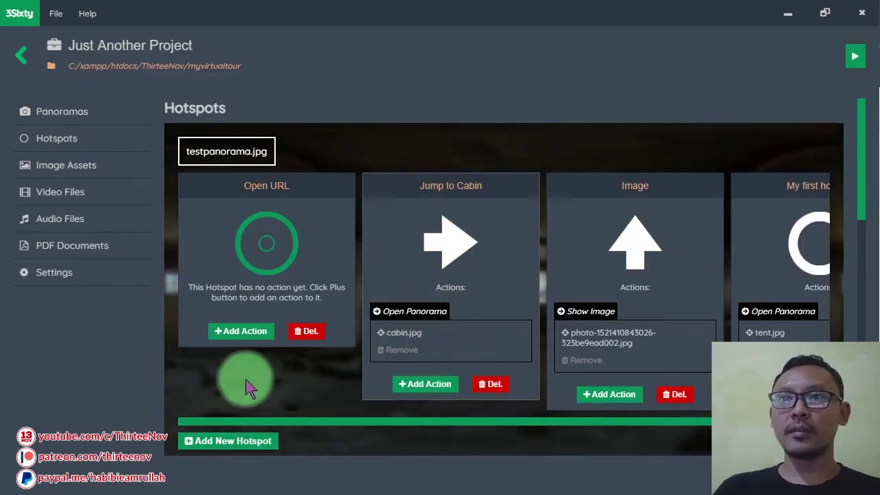
Step: Add a hotspot named "Run a JS Code" to testpanorama.jpg, placed on the wall below the three-part window
{"action": "left_click", "coordinate": [251, 443]}
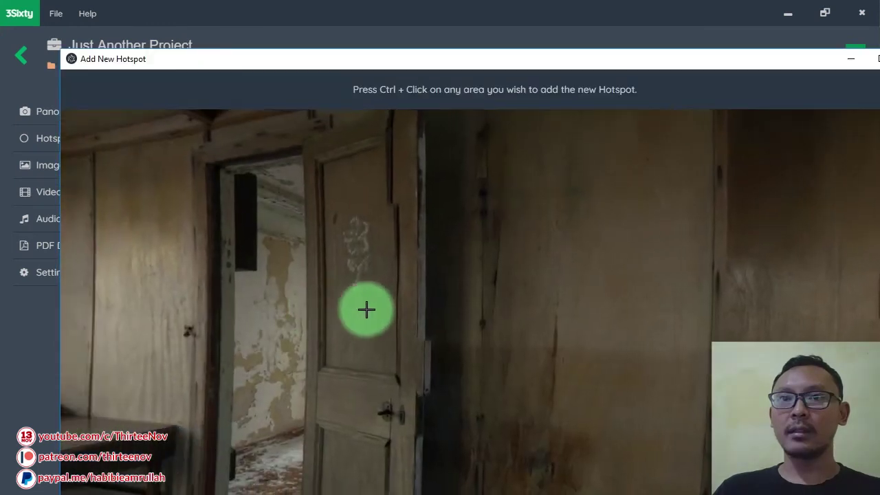
{"action": "left_click_drag", "start_coordinate": [366, 309], "coordinate": [240, 367]}
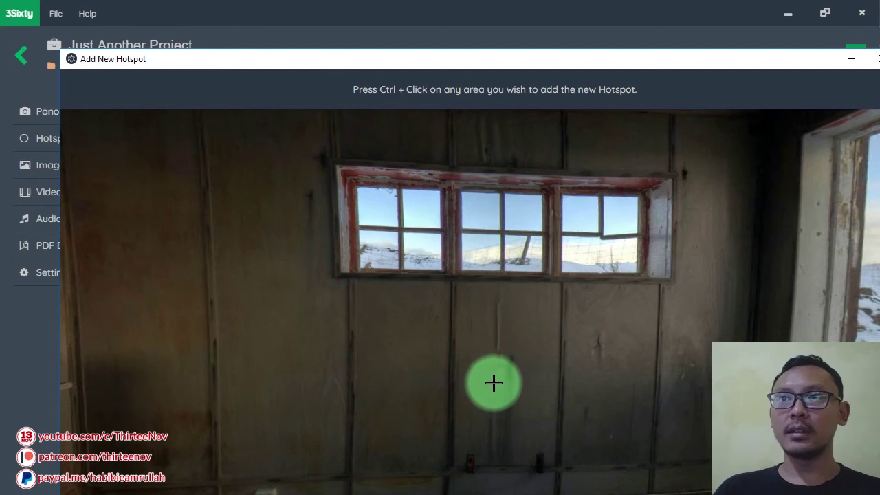
{"action": "left_click", "coordinate": [493, 381], "text": "ctrl"}
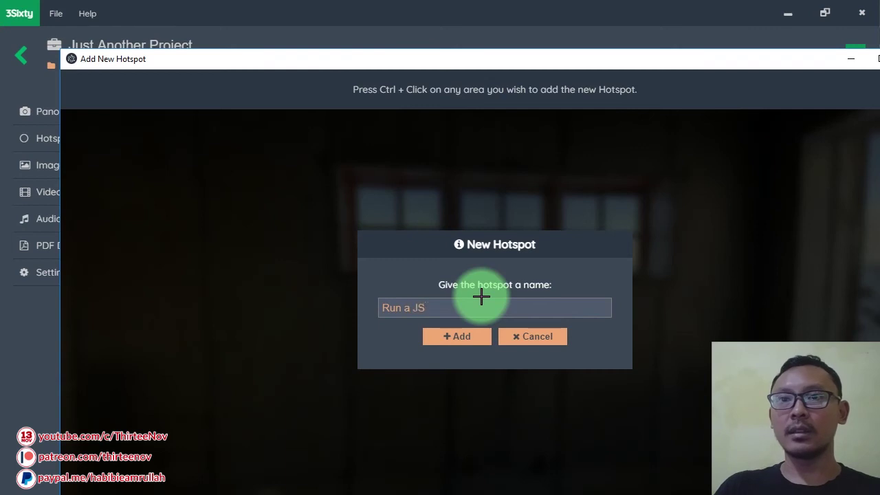
{"action": "left_click", "coordinate": [458, 337]}
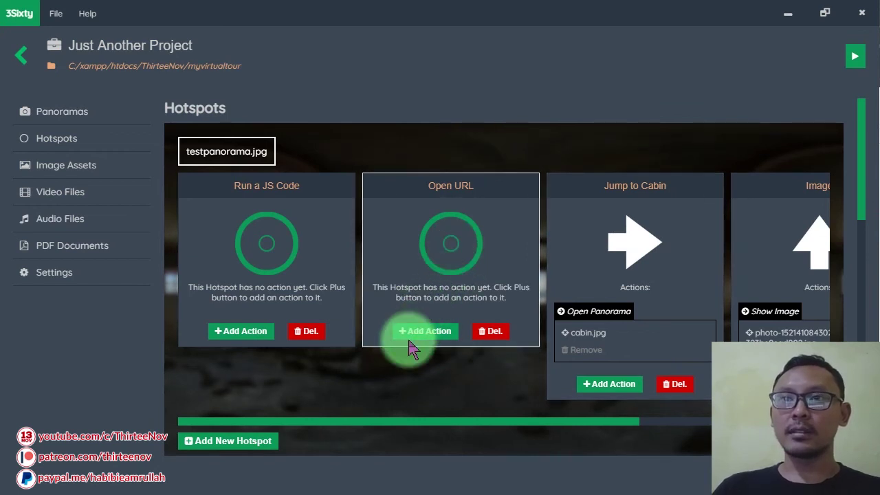
{"action": "left_click", "coordinate": [434, 336]}
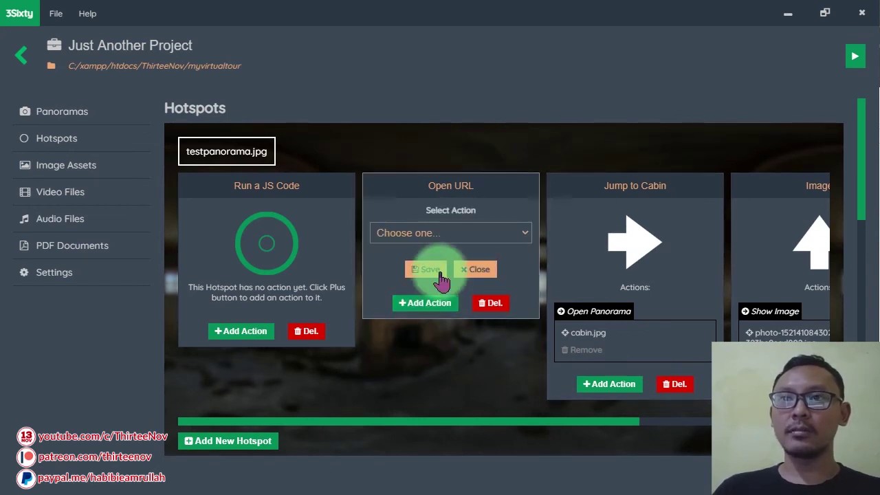
{"action": "left_click", "coordinate": [438, 234]}
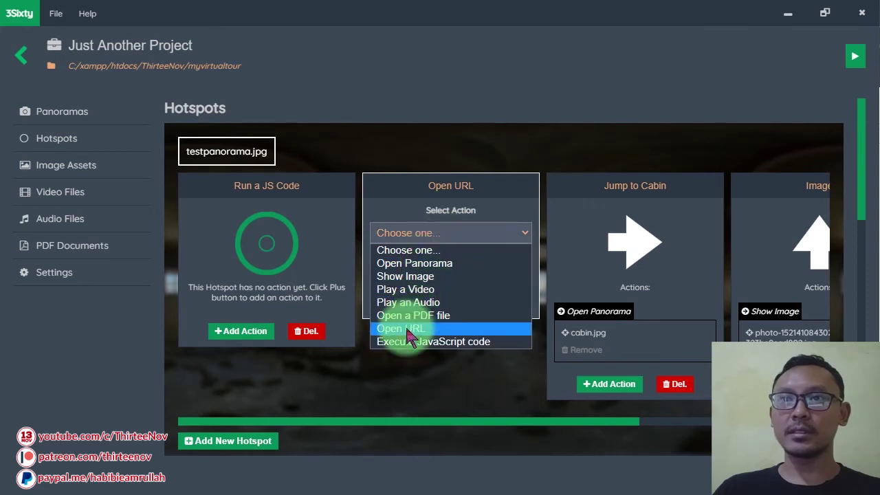
{"action": "left_click", "coordinate": [410, 326]}
{"action": "left_click", "coordinate": [450, 285]}
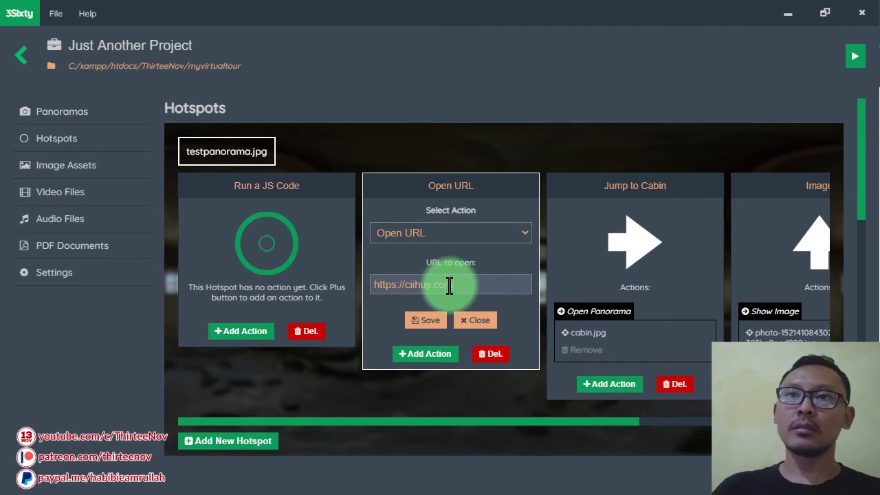
{"action": "left_click", "coordinate": [427, 320]}
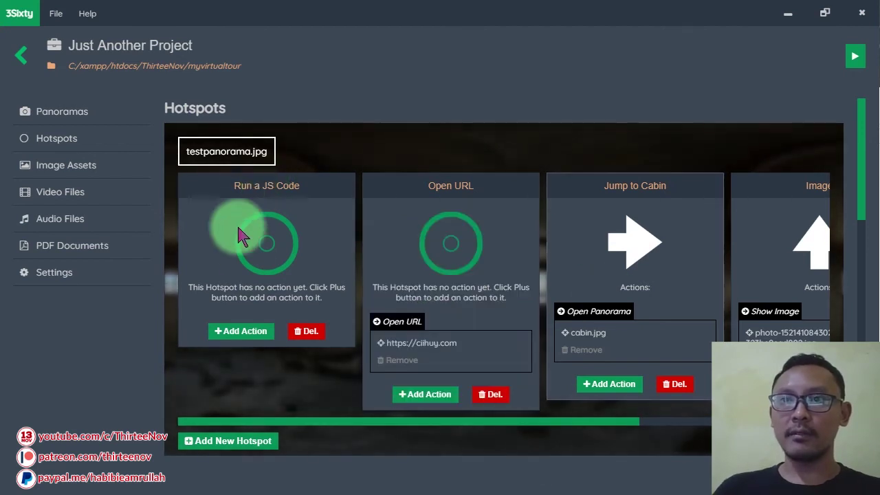
Step: Give the "Run a JS Code" hotspot an Execute JavaScript code action with console.log("Hello!"); and alert("Hello again!");
{"action": "left_click", "coordinate": [244, 332]}
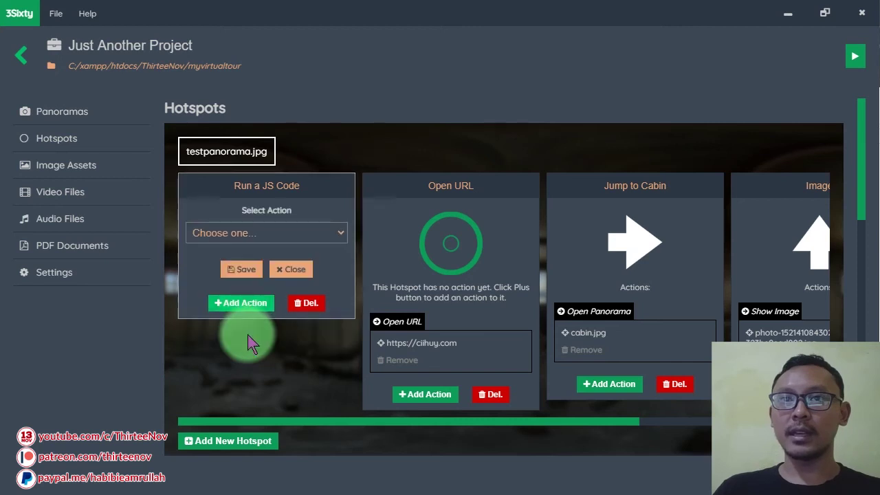
{"action": "left_click", "coordinate": [269, 235]}
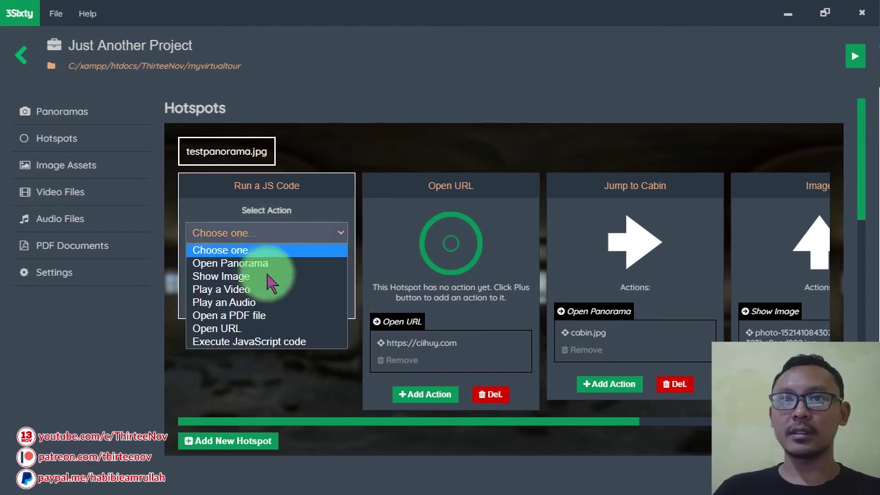
{"action": "left_click", "coordinate": [264, 341]}
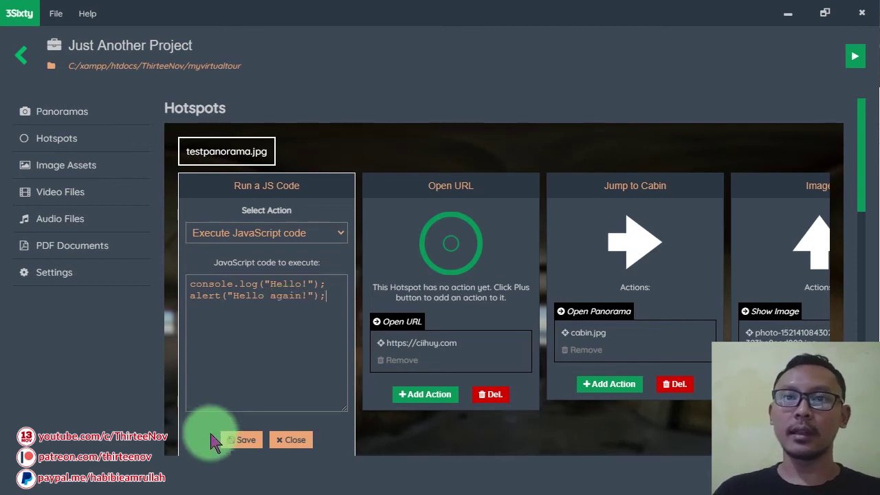
{"action": "left_click", "coordinate": [241, 439]}
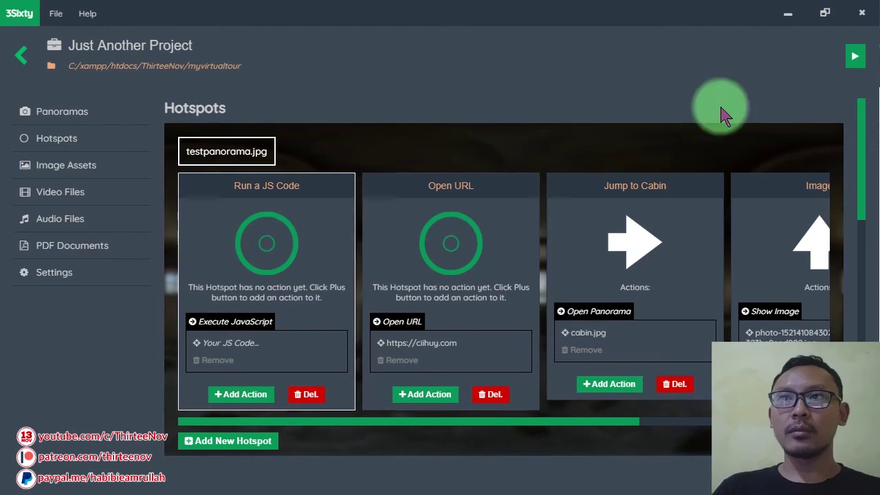
Step: Open the project's myvirtualtour folder in File Explorer and copy its full path
{"action": "left_click", "coordinate": [852, 62]}
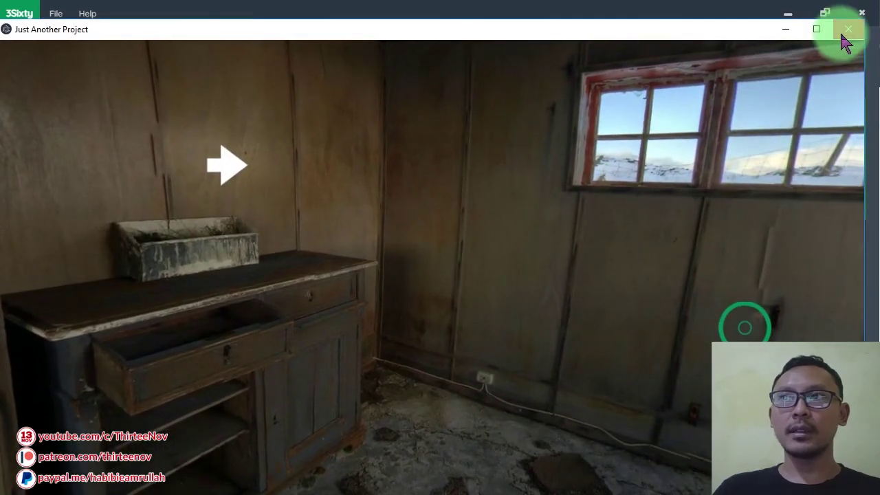
{"action": "left_click", "coordinate": [847, 31]}
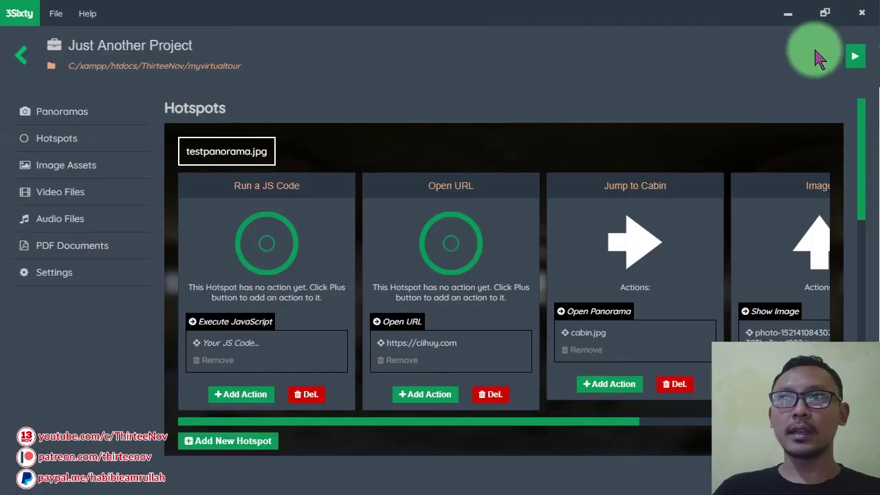
{"action": "left_click", "coordinate": [156, 70]}
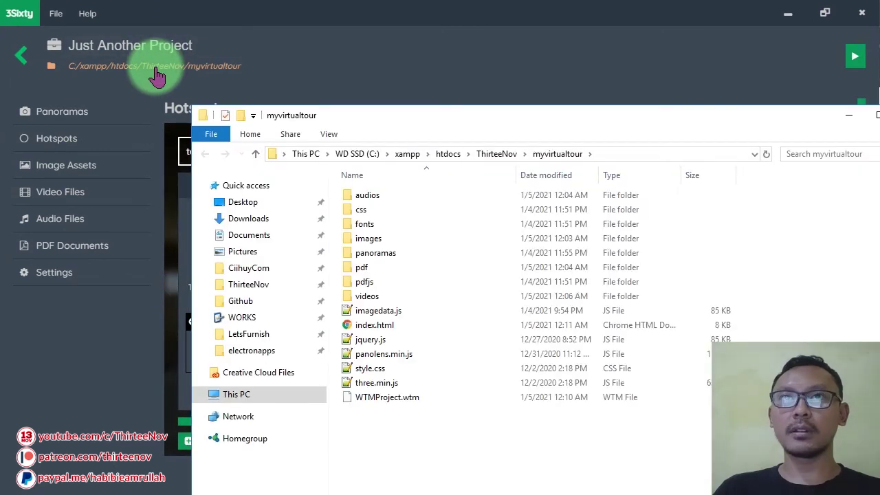
{"action": "key", "text": "ctrl+a"}
{"action": "left_click_drag", "start_coordinate": [491, 310], "coordinate": [609, 86]}
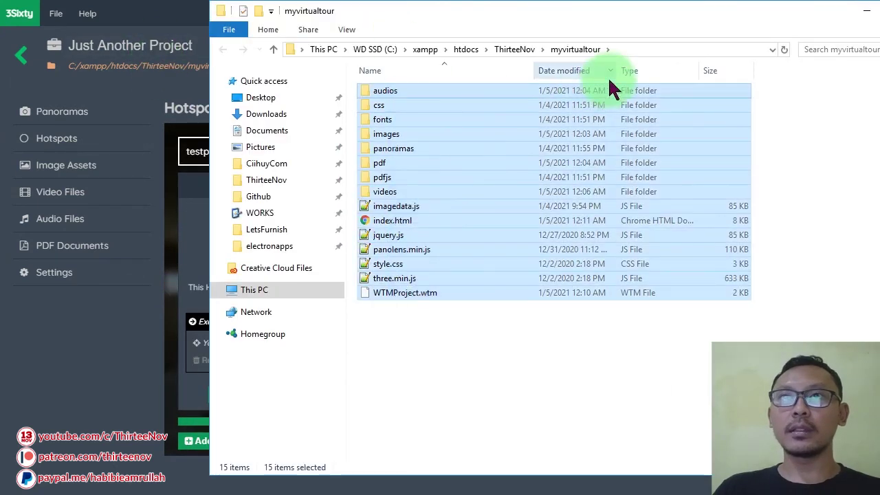
{"action": "left_click", "coordinate": [647, 46]}
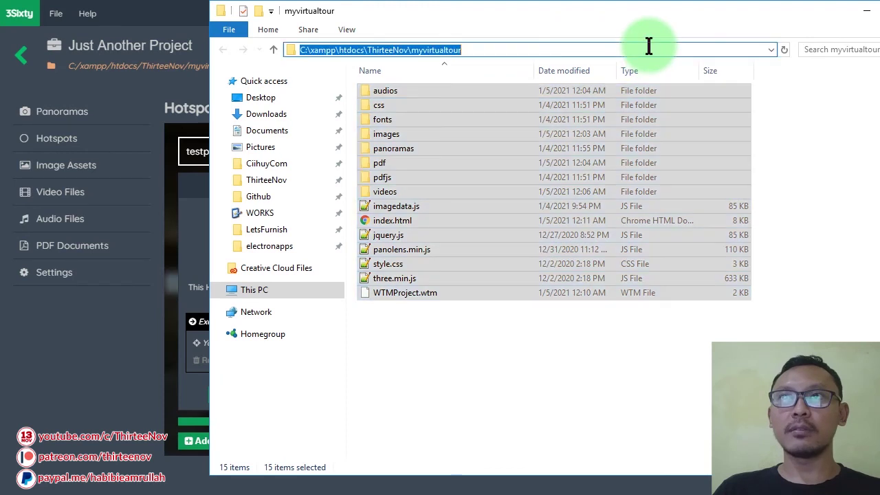
{"action": "right_click", "coordinate": [483, 53]}
{"action": "left_click", "coordinate": [546, 97]}
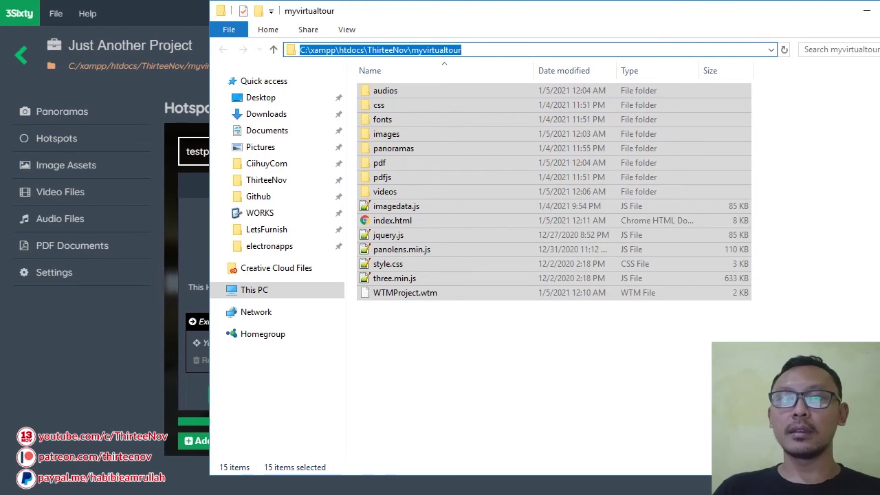
Step: Launch the XAMPP Control Panel and start the Apache module
{"action": "key", "text": "super"}
{"action": "type", "text": "xam"}
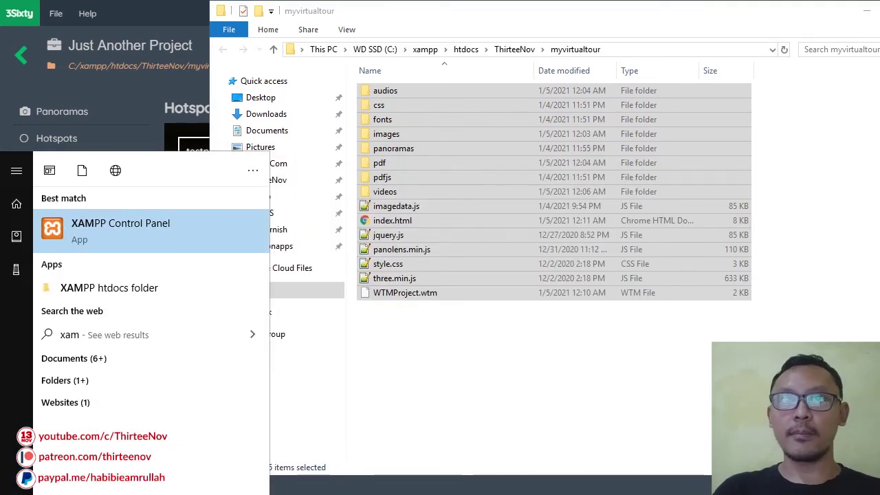
{"action": "key", "text": "Return"}
{"action": "left_click", "coordinate": [239, 77]}
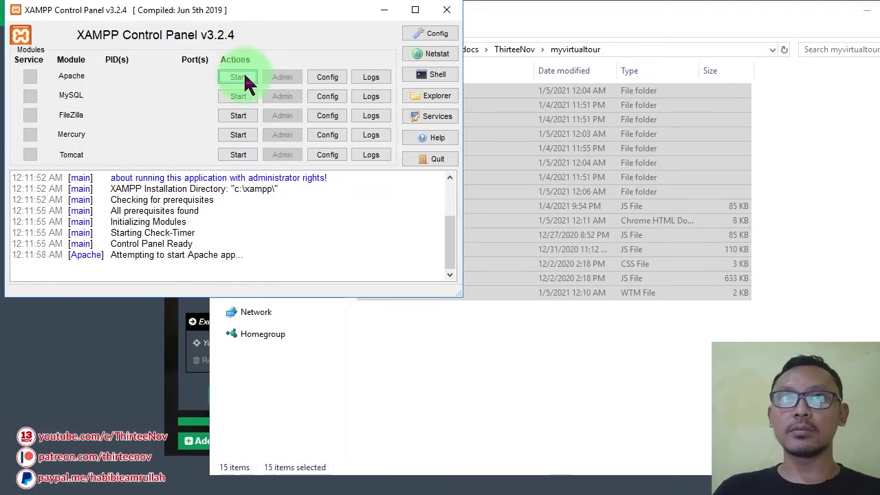
Step: Load the tour in Chrome from the copied folder path, with C:\xampp\htdocs replaced by localhost
{"action": "right_click", "coordinate": [333, 43]}
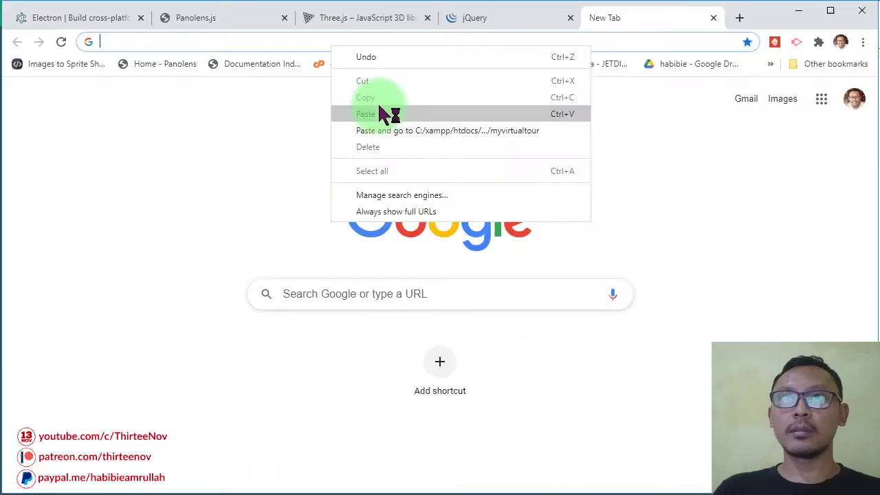
{"action": "left_click", "coordinate": [379, 114]}
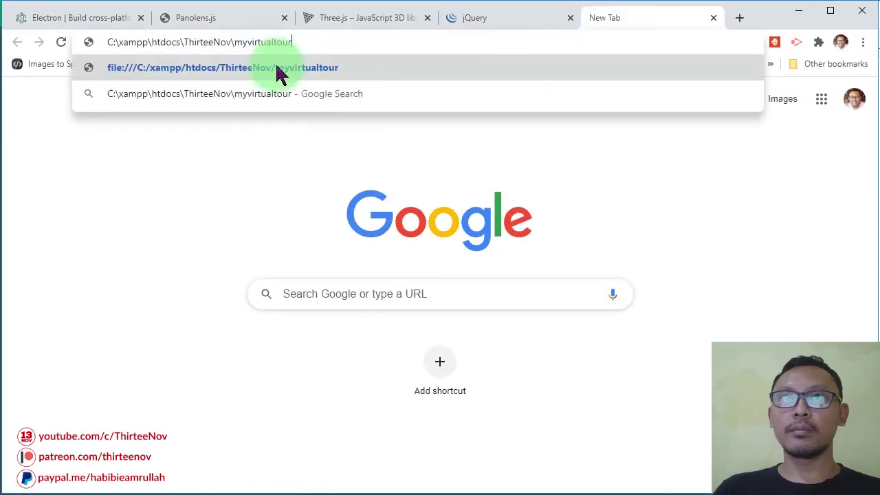
{"action": "left_click_drag", "start_coordinate": [182, 42], "coordinate": [1, 38]}
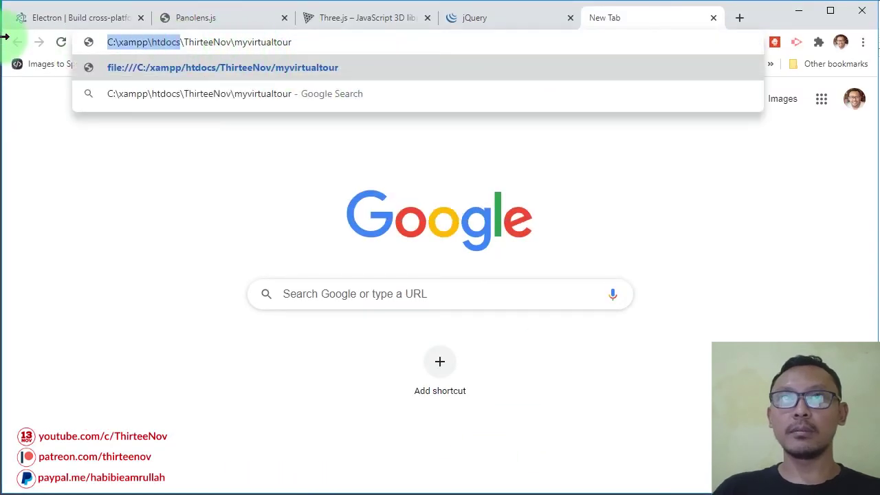
{"action": "type", "text": "localhost"}
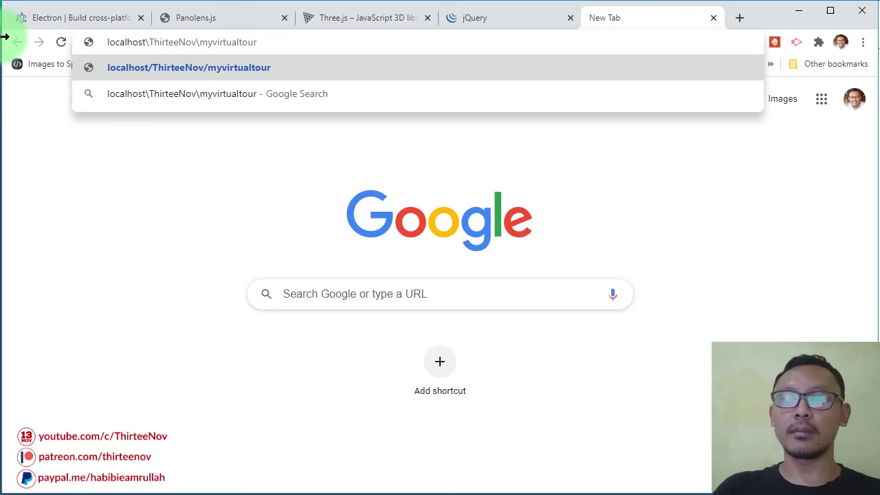
{"action": "key", "text": "Return"}
Step: Test the JavaScript hotspot below the three-part window with the browser console open, and dismiss its alert
{"action": "left_click_drag", "start_coordinate": [639, 292], "coordinate": [169, 249]}
{"action": "left_click", "coordinate": [481, 199]}
{"action": "left_click_drag", "start_coordinate": [395, 324], "coordinate": [275, 210]}
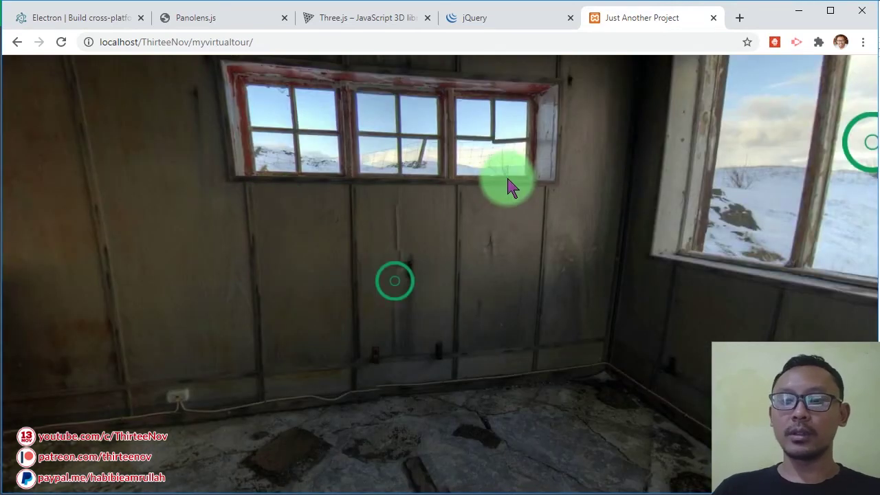
{"action": "key", "text": "ctrl+shift+i"}
{"action": "left_click_drag", "start_coordinate": [359, 181], "coordinate": [715, 201]}
{"action": "left_click_drag", "start_coordinate": [408, 210], "coordinate": [408, 277]}
{"action": "left_click", "coordinate": [392, 267]}
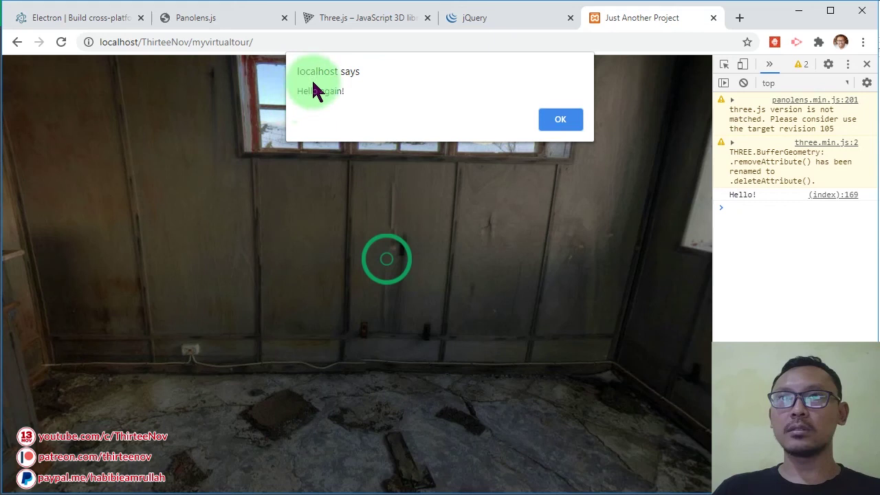
{"action": "left_click", "coordinate": [553, 118]}
Step: Test the URL hotspot on the large window by opening its linked website
{"action": "left_click_drag", "start_coordinate": [550, 228], "coordinate": [385, 220]}
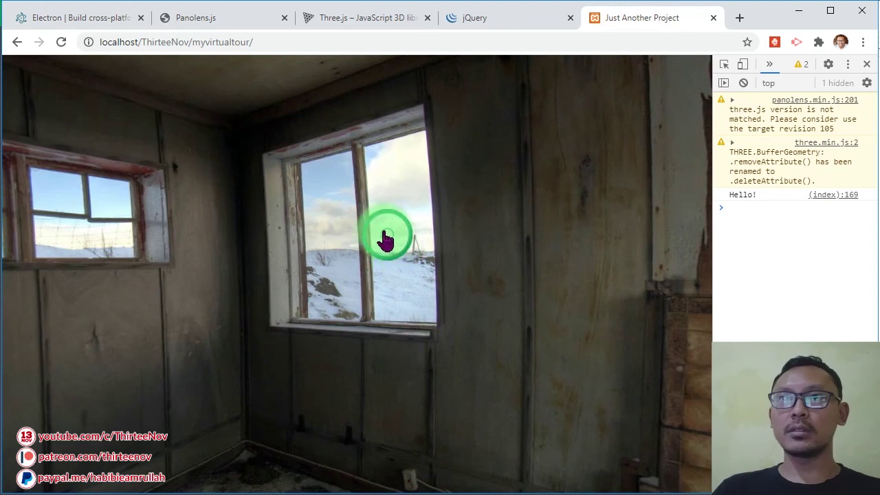
{"action": "left_click", "coordinate": [358, 178]}
{"action": "left_click", "coordinate": [385, 237]}
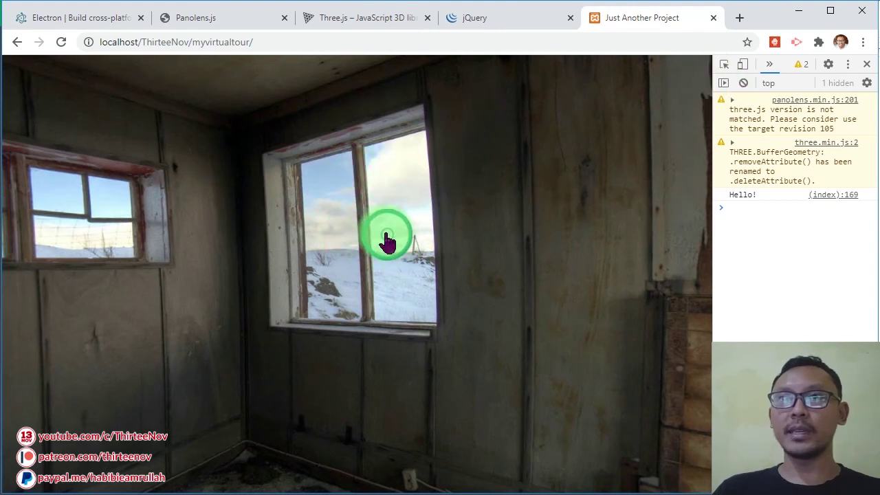
{"action": "left_click", "coordinate": [386, 237]}
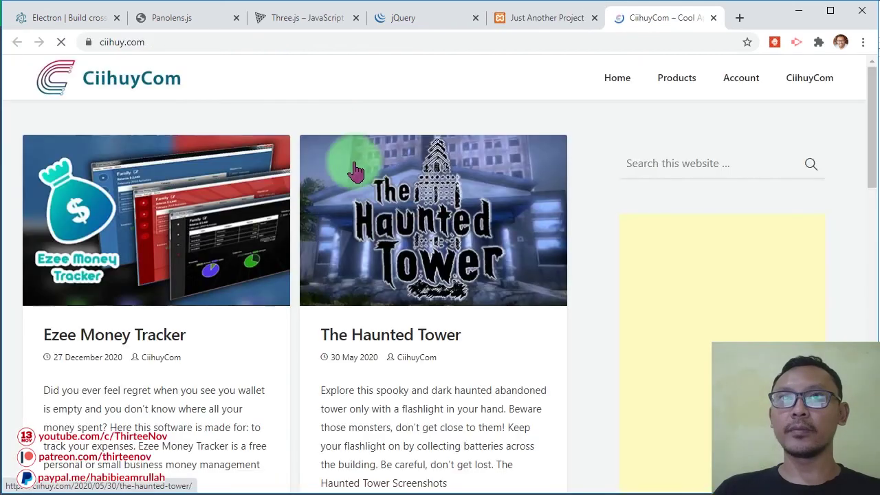
Step: Switch to 3Sixty, open the project settings and review the project description, loading text and main panorama choices
{"action": "key", "text": "alt+Tab"}
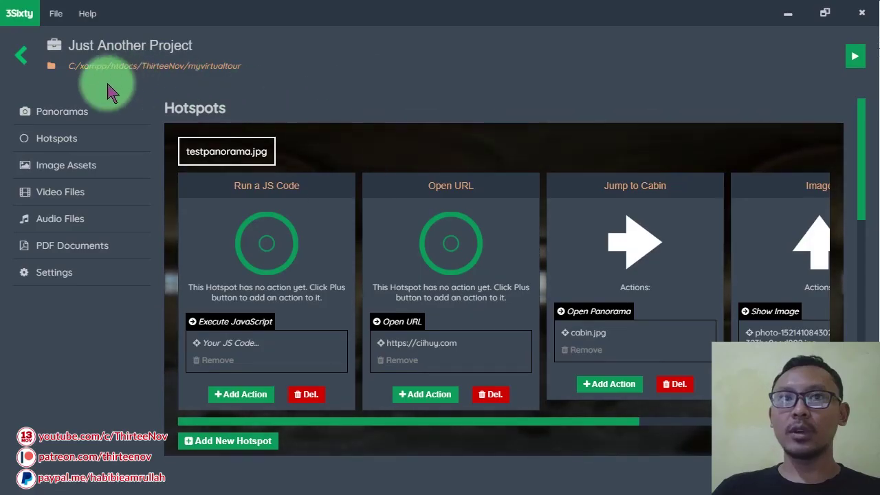
{"action": "left_click", "coordinate": [72, 287]}
{"action": "left_click_drag", "start_coordinate": [167, 153], "coordinate": [369, 188]}
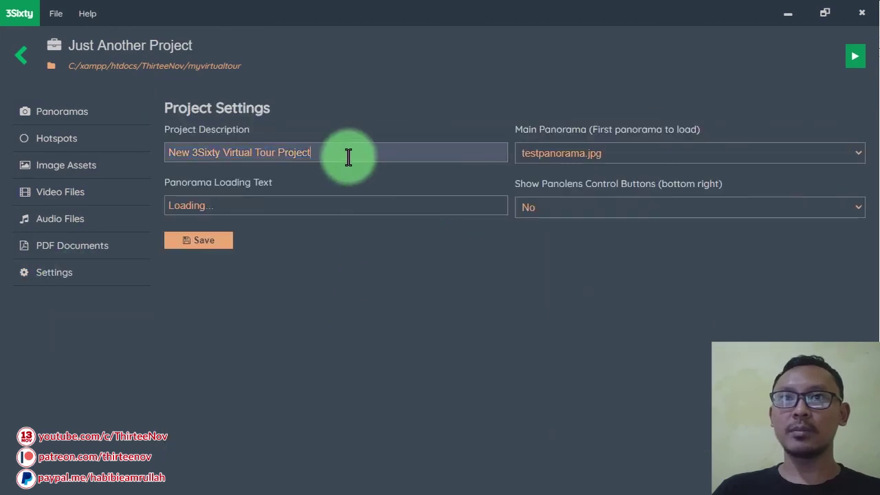
{"action": "left_click_drag", "start_coordinate": [348, 157], "coordinate": [177, 154]}
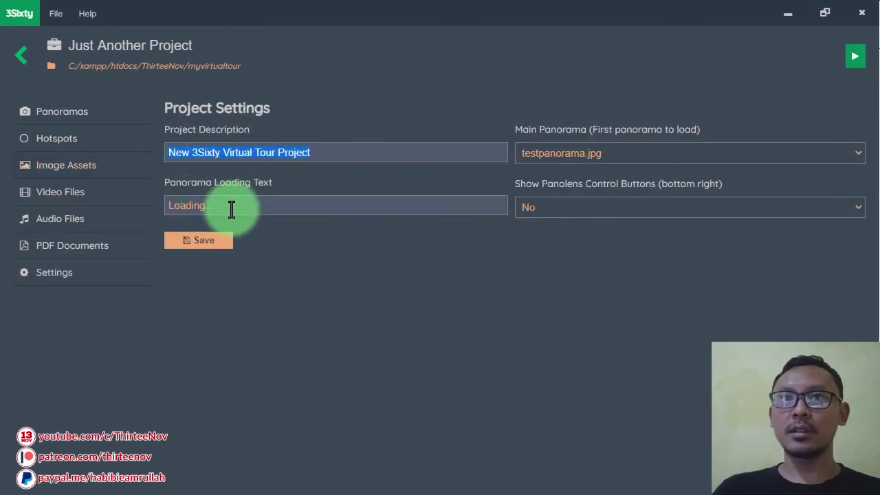
{"action": "left_click", "coordinate": [200, 204]}
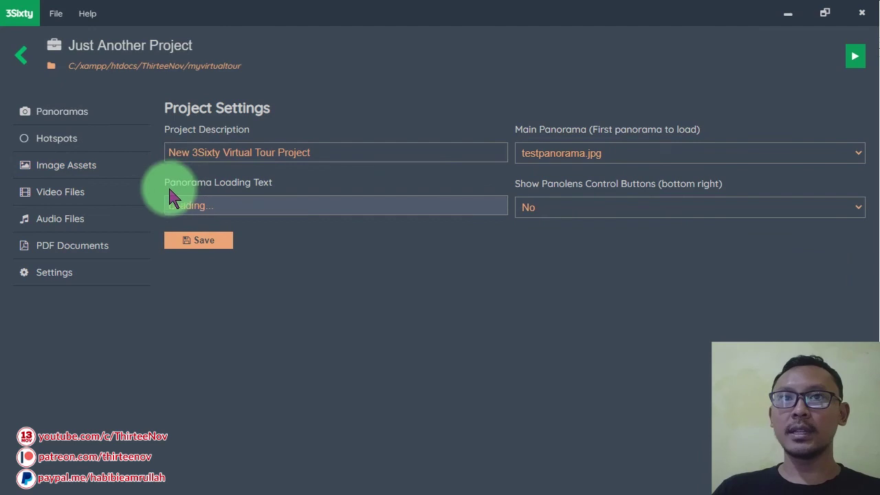
{"action": "left_click", "coordinate": [610, 155]}
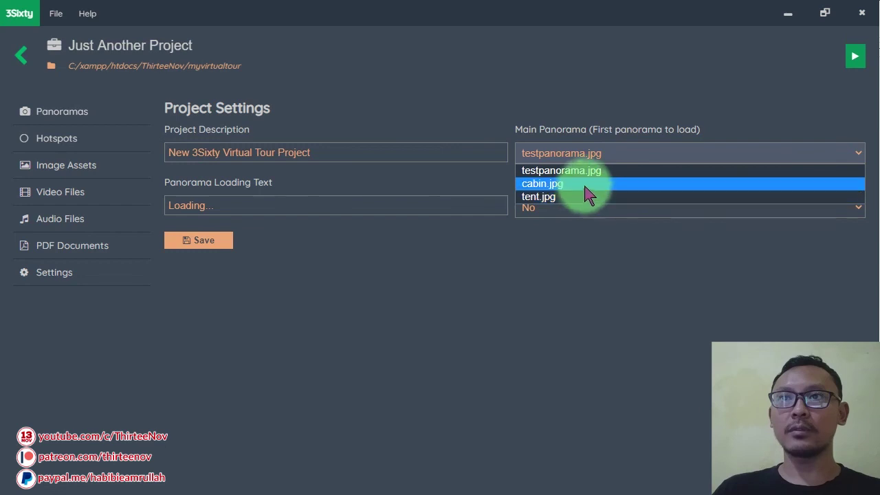
{"action": "left_click", "coordinate": [594, 323]}
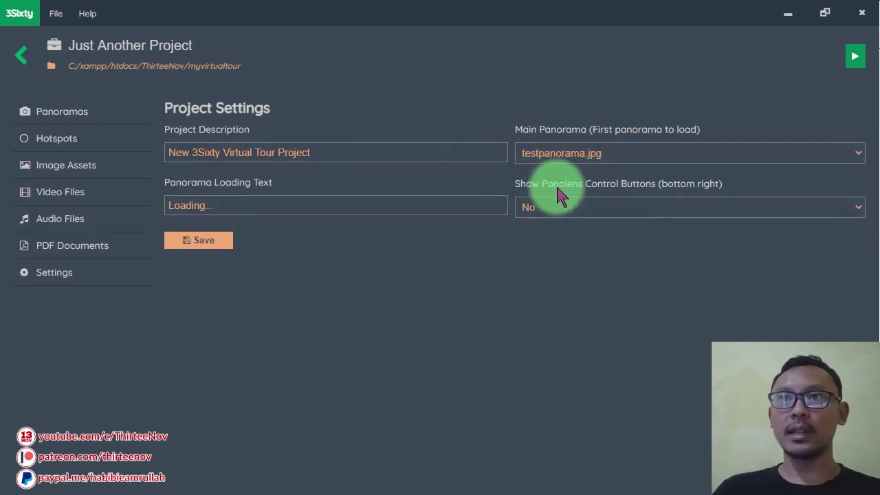
Step: Set Show Panolens Control Buttons to Yes, save the project settings and dismiss the confirmation
{"action": "left_click", "coordinate": [631, 208]}
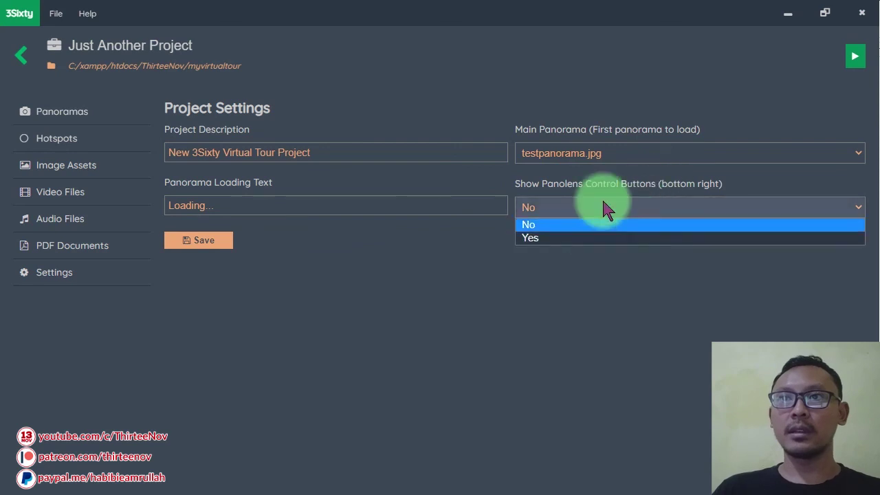
{"action": "left_click", "coordinate": [559, 238]}
{"action": "left_click", "coordinate": [210, 242]}
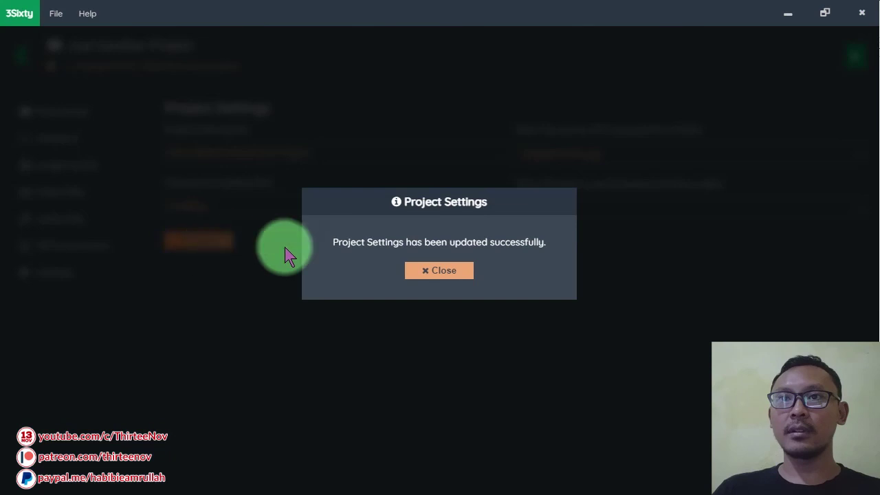
{"action": "left_click", "coordinate": [448, 273]}
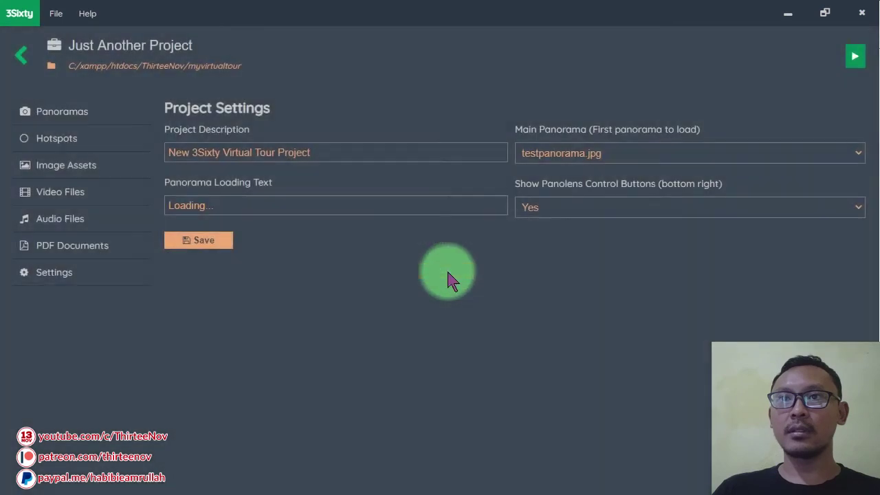
Step: Preview the tour, view it in full screen and return to the windowed view
{"action": "left_click", "coordinate": [852, 70]}
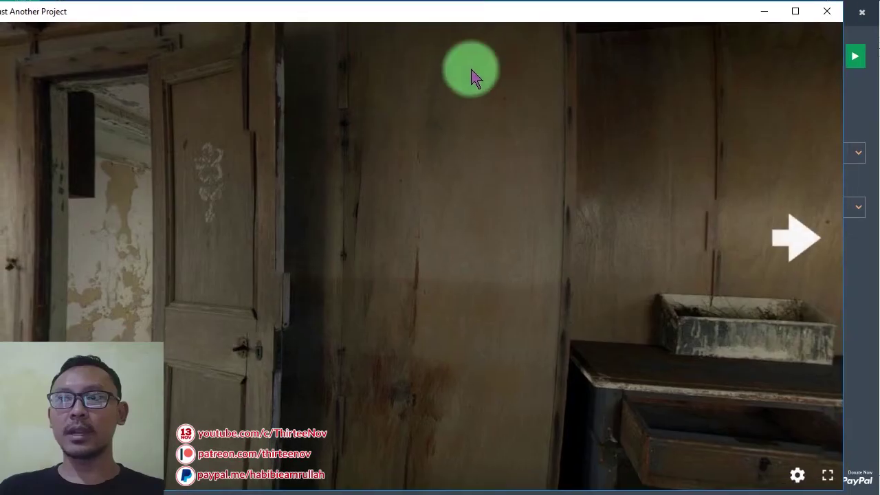
{"action": "left_click", "coordinate": [828, 475]}
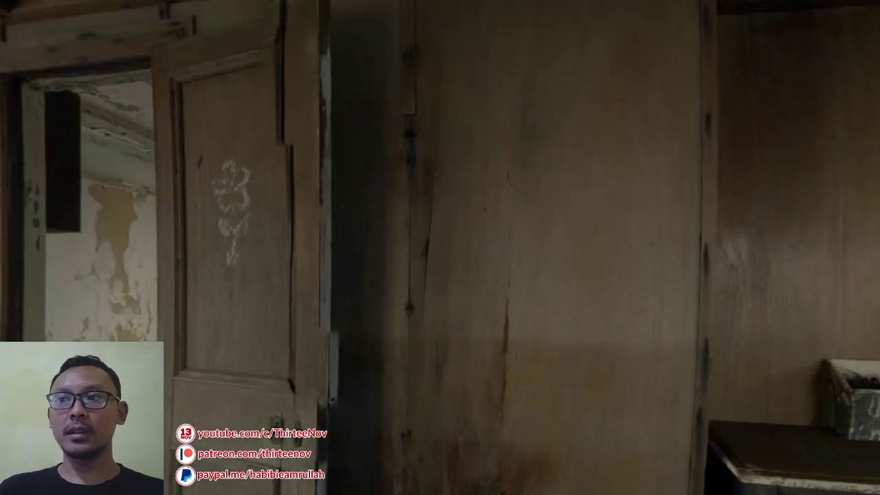
{"action": "key", "text": "Escape"}
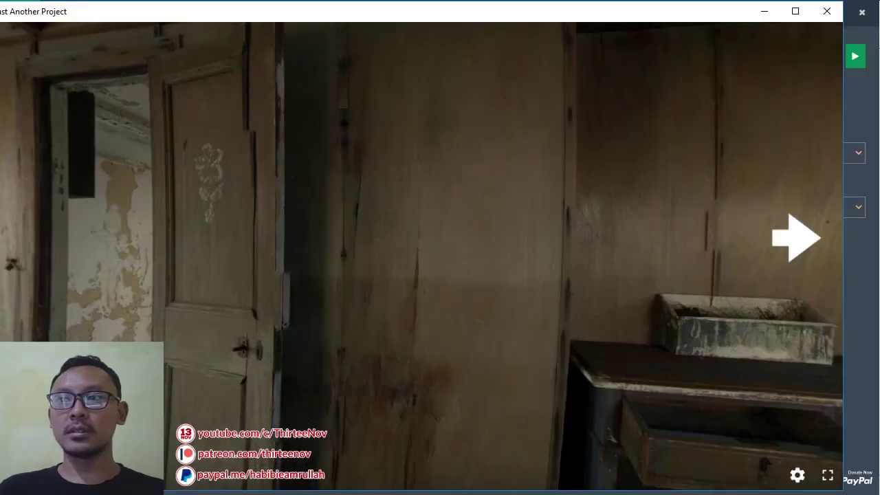
Step: Change the preview's viewing mode to Cardboard and look around the panorama towards the ring hotspot beside the door
{"action": "left_click", "coordinate": [797, 476]}
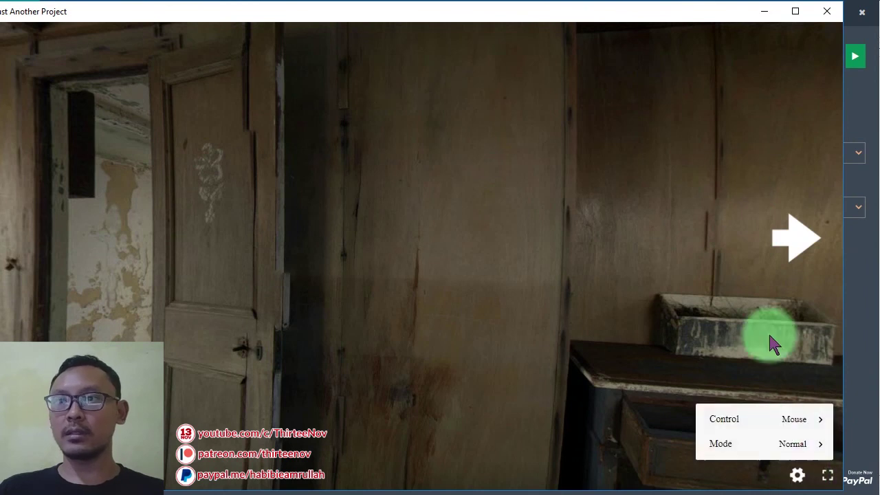
{"action": "left_click", "coordinate": [799, 447]}
{"action": "left_click", "coordinate": [799, 418]}
{"action": "left_click", "coordinate": [671, 318]}
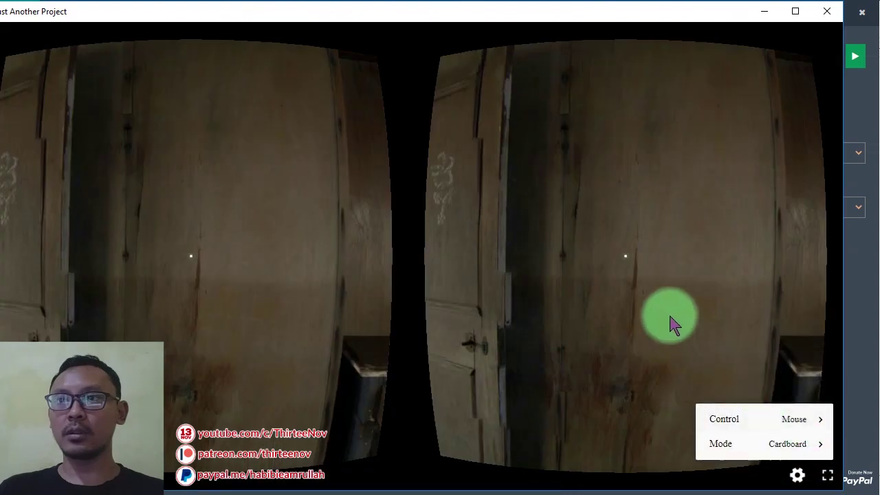
{"action": "left_click_drag", "start_coordinate": [367, 255], "coordinate": [540, 377]}
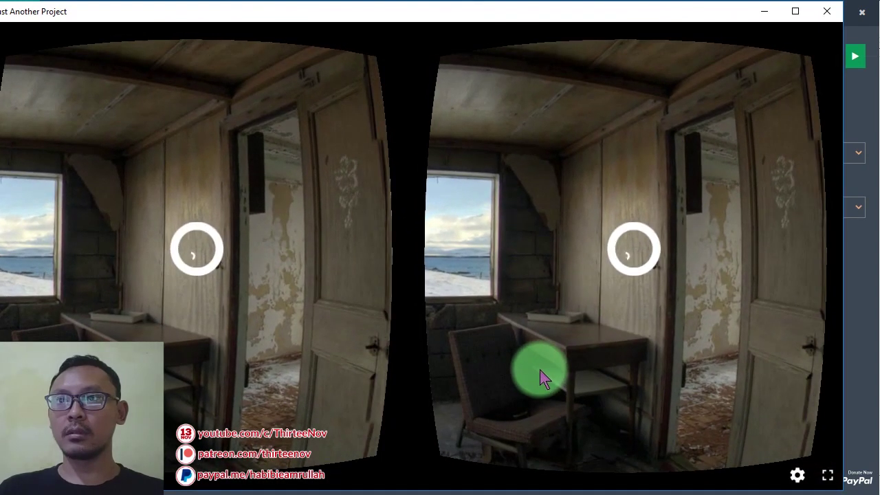
Step: Change the preview's viewing mode to Stereoscopic and look around the room
{"action": "left_click", "coordinate": [797, 474]}
{"action": "left_click", "coordinate": [783, 444]}
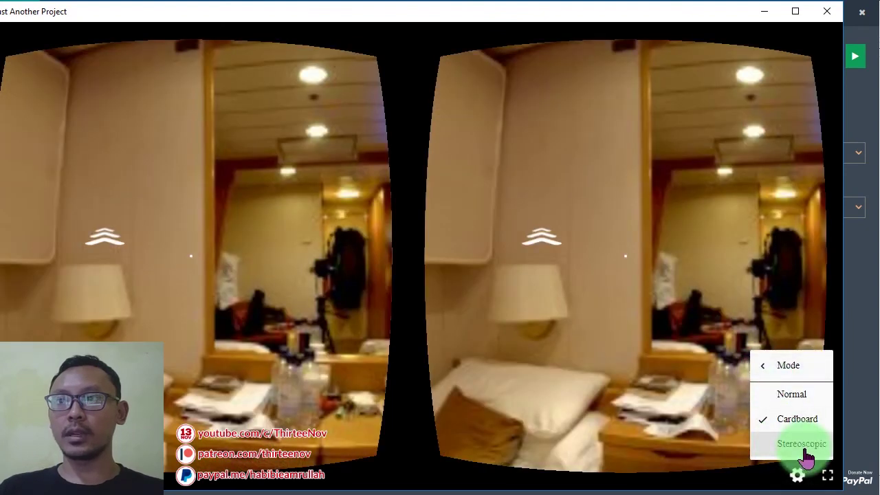
{"action": "left_click", "coordinate": [802, 450]}
{"action": "left_click_drag", "start_coordinate": [442, 314], "coordinate": [805, 484]}
Step: Return the preview's viewing mode to Normal and close the preview window
{"action": "left_click", "coordinate": [800, 478]}
{"action": "left_click", "coordinate": [811, 450]}
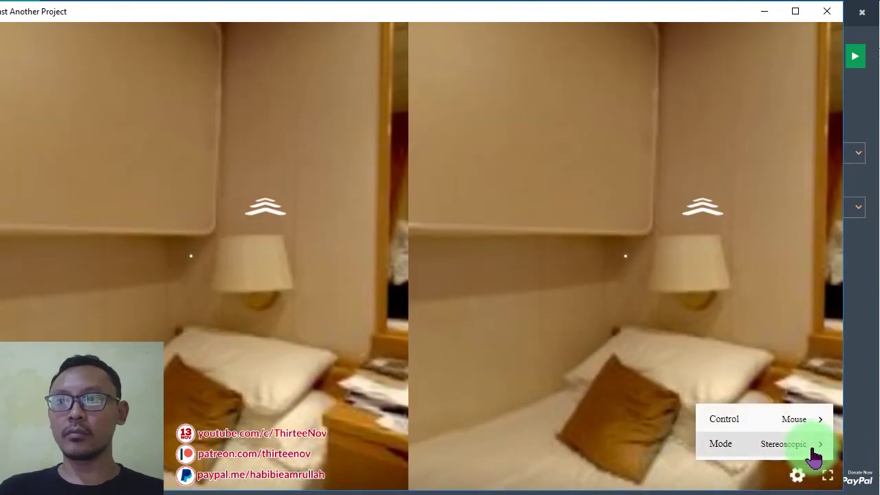
{"action": "left_click", "coordinate": [789, 397]}
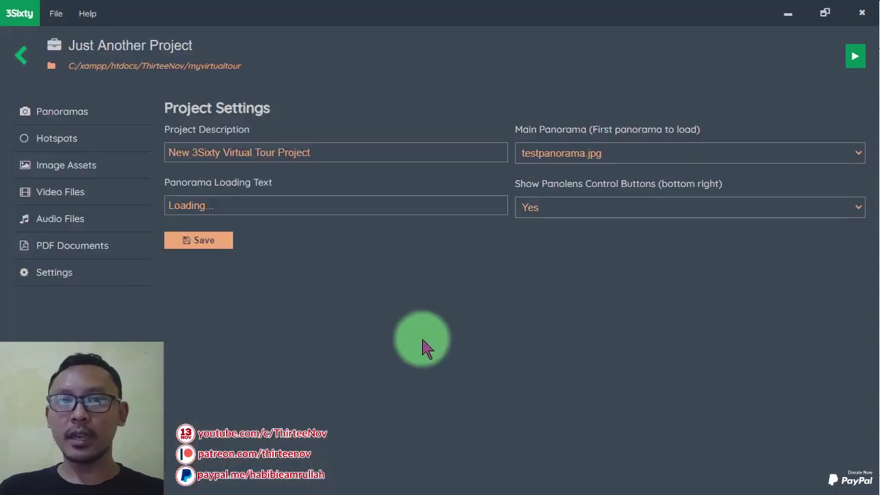
Step: View the application's About information, including its version and the libraries it is made with, and close it
{"action": "left_click", "coordinate": [89, 13]}
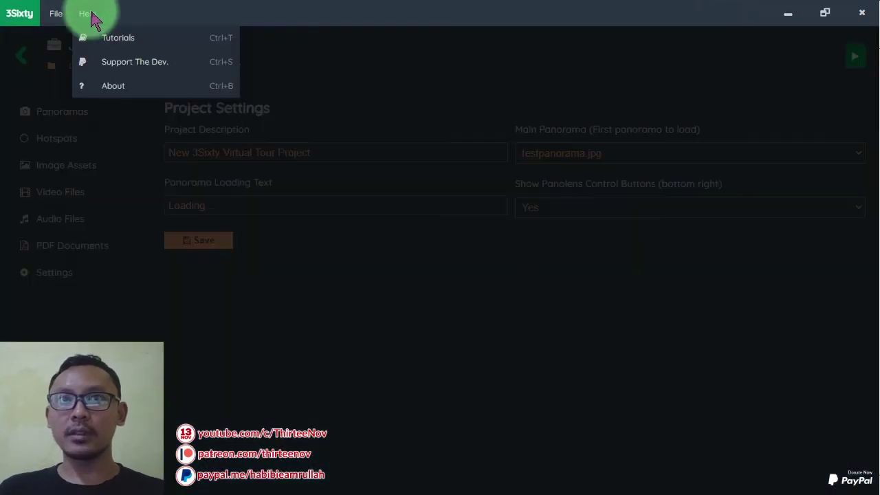
{"action": "left_click", "coordinate": [125, 87]}
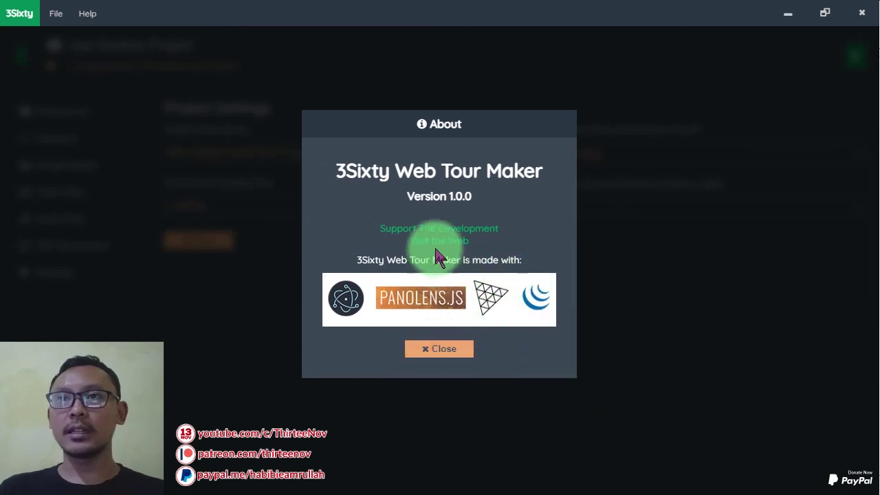
{"action": "left_click", "coordinate": [440, 352]}
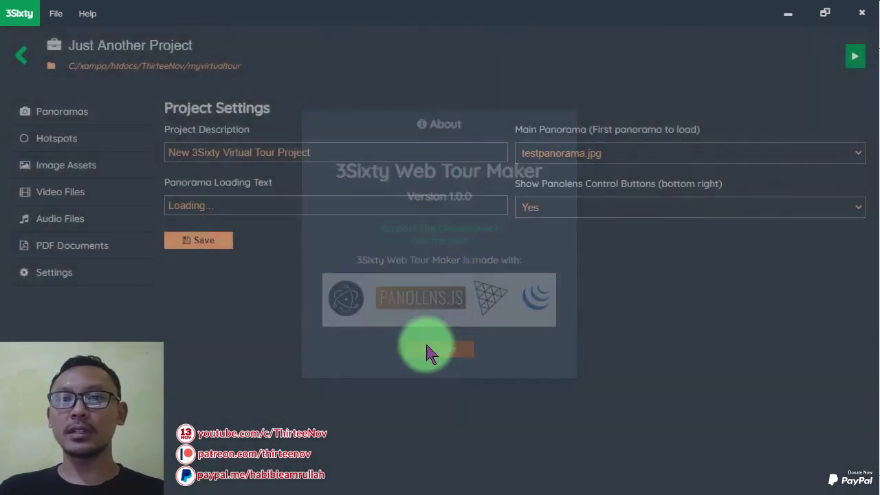